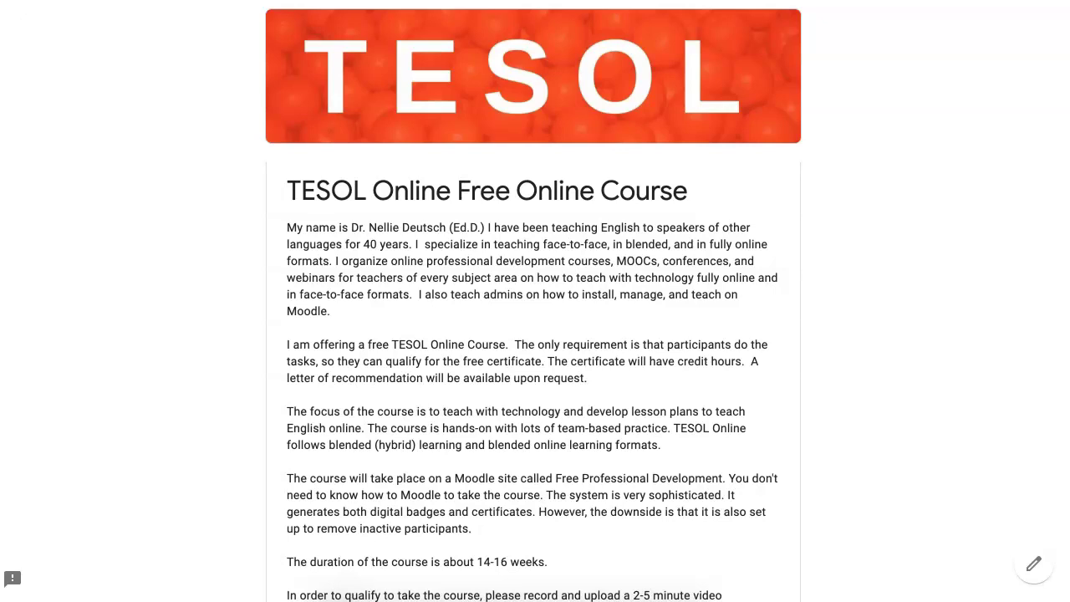
Read through the TESOL Online Free Online Course form, from the course description down to the video upload question and group link.
scroll(535, 334, "down", 1)
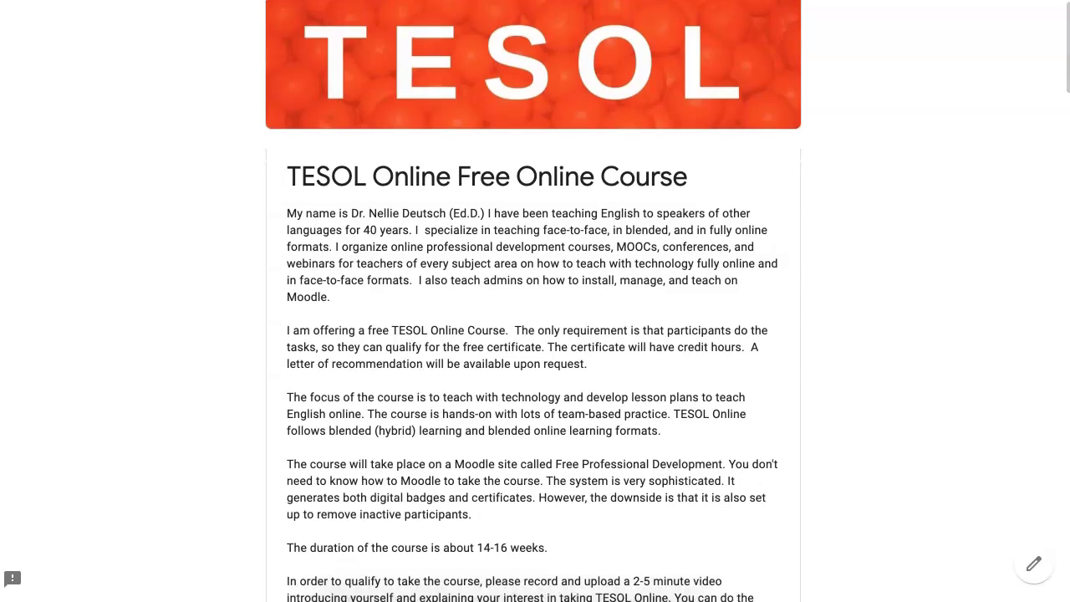
scroll(535, 334, "down", 2)
scroll(535, 301, "down", 1)
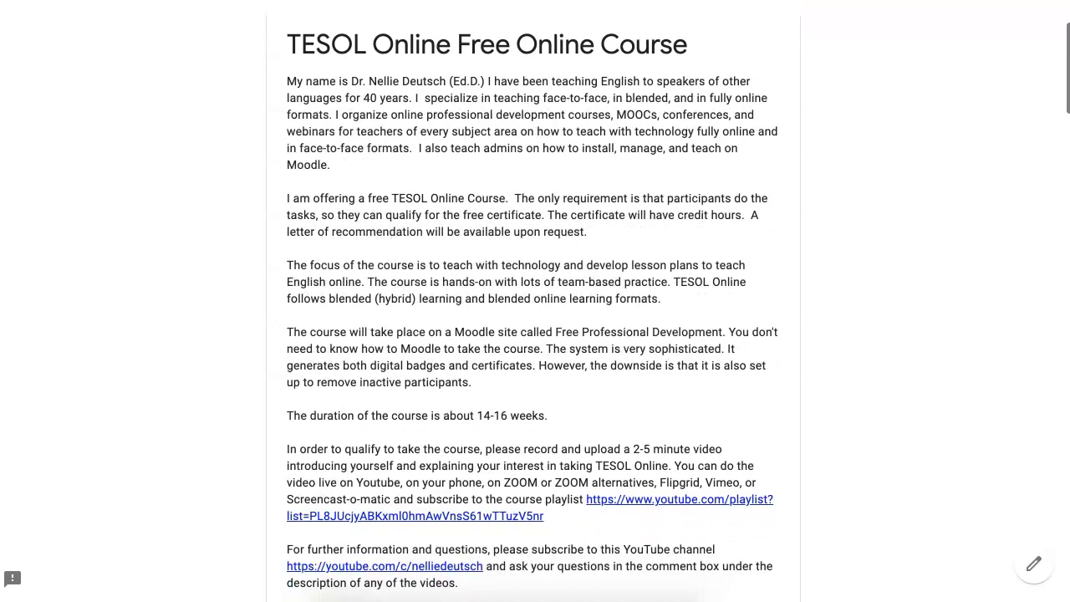
scroll(535, 301, "down", 1)
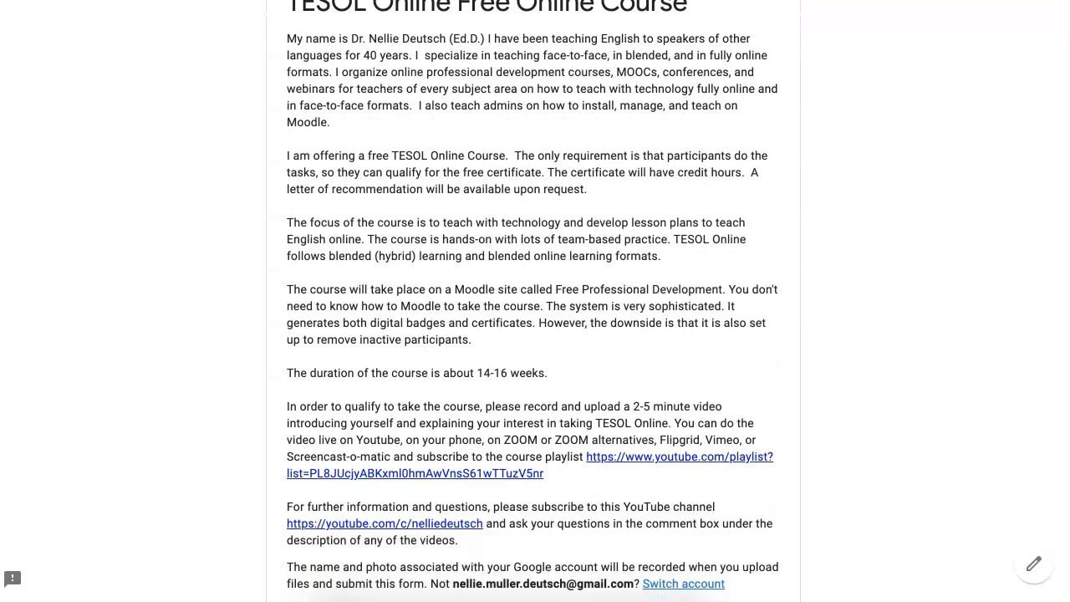
scroll(535, 335, "down", 2)
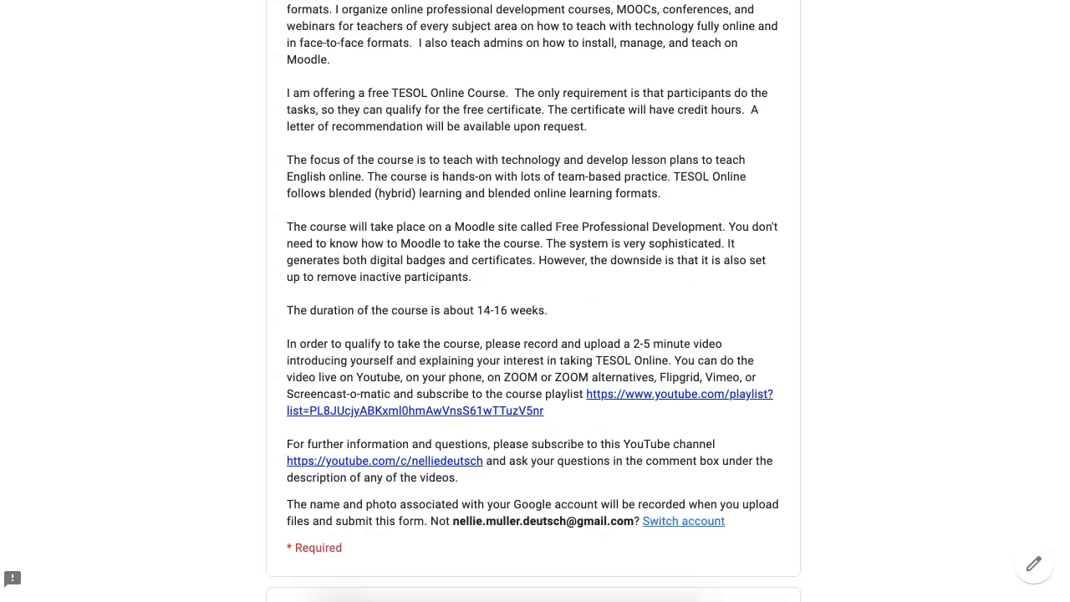
scroll(533, 295, "down", 1)
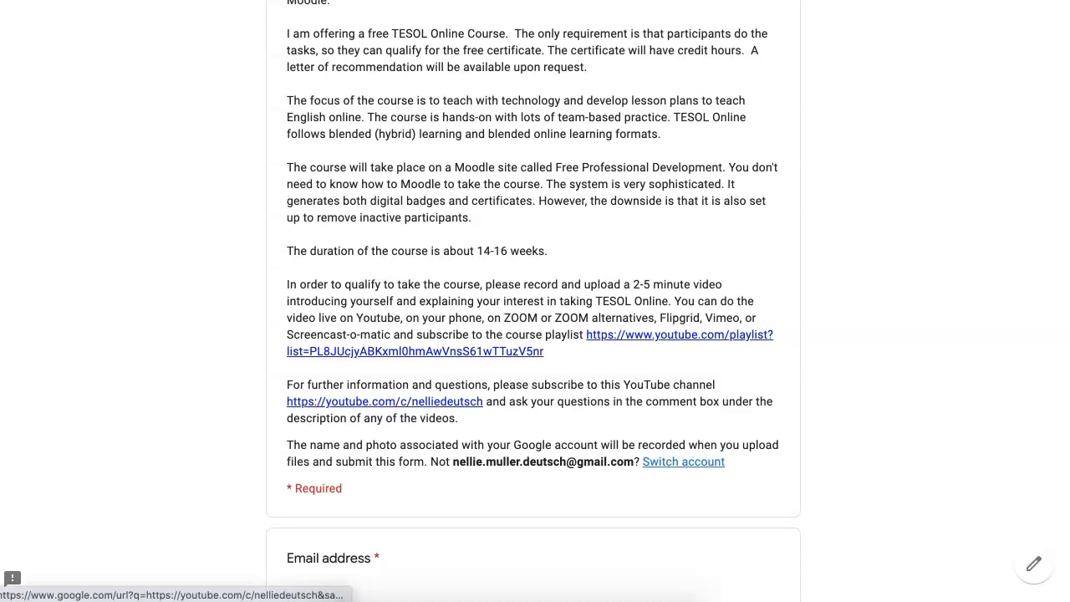
scroll(384, 401, "down", 1)
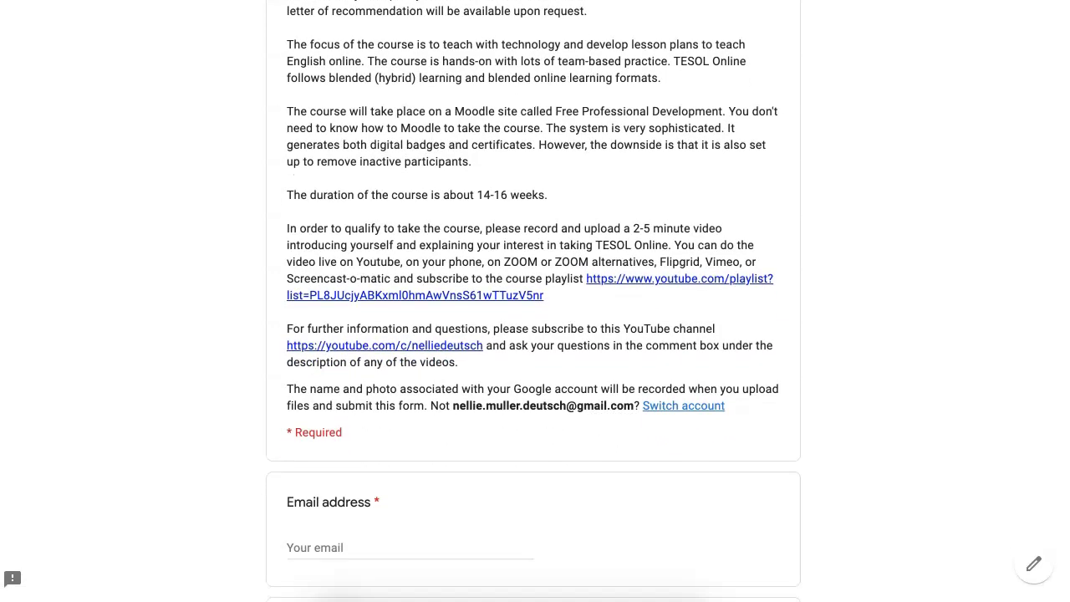
scroll(526, 433, "down", 5)
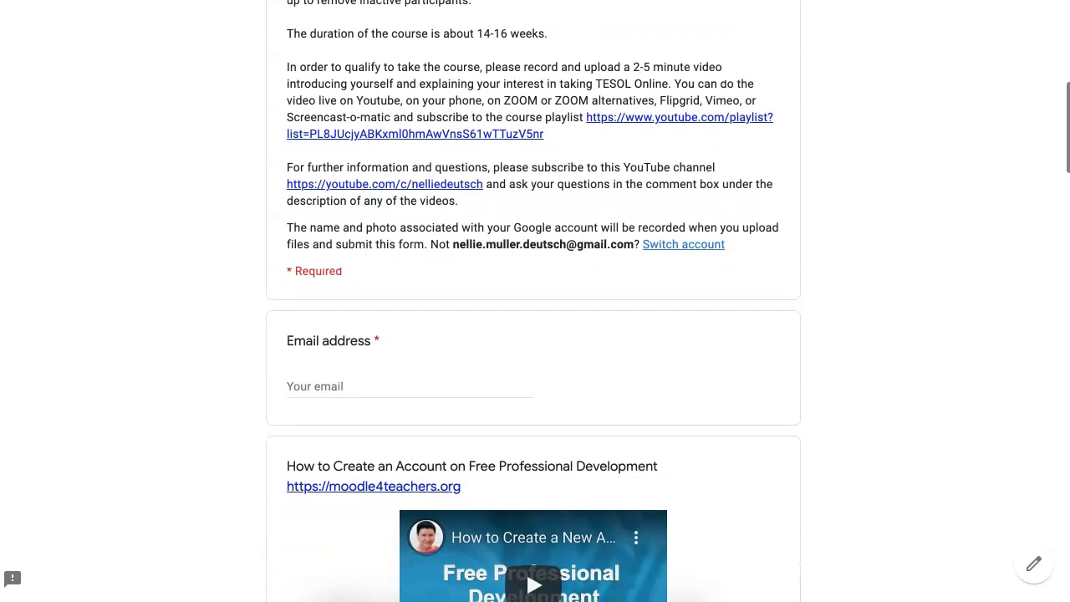
scroll(535, 301, "down", 10)
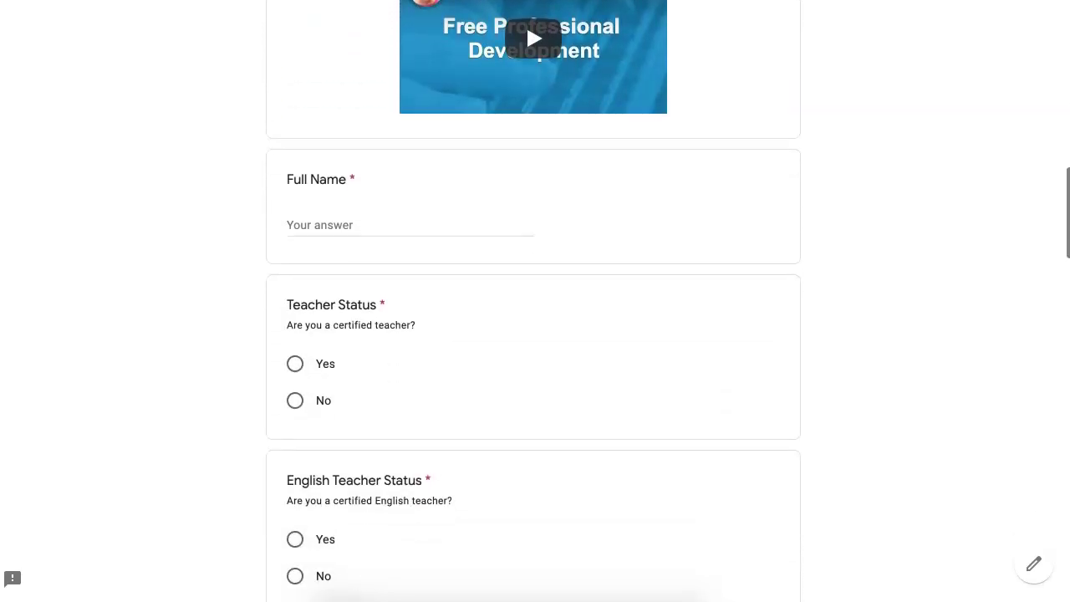
scroll(534, 301, "down", 7)
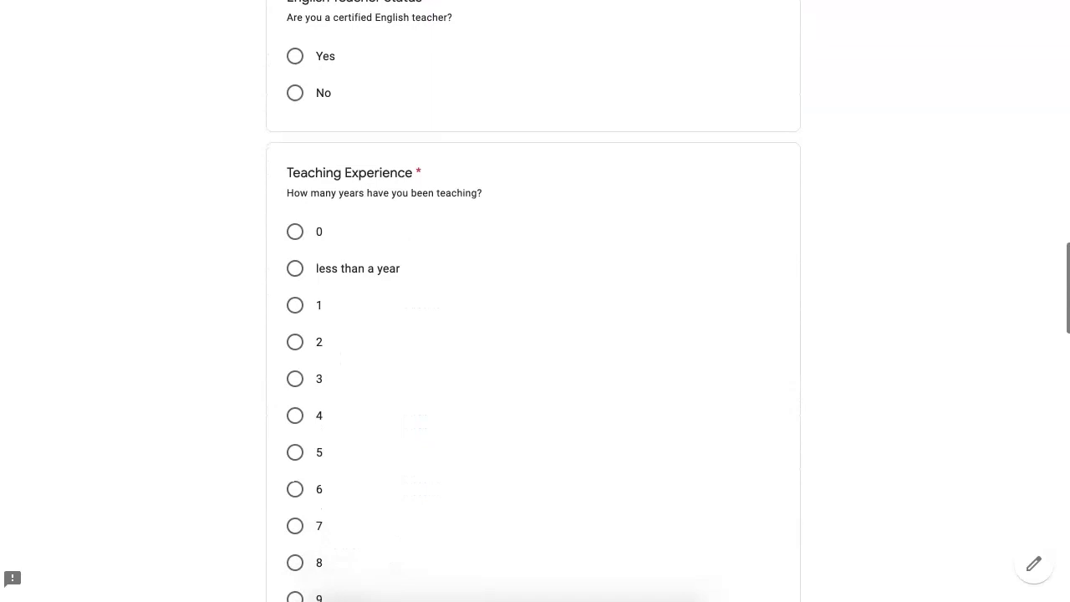
scroll(533, 301, "down", 11)
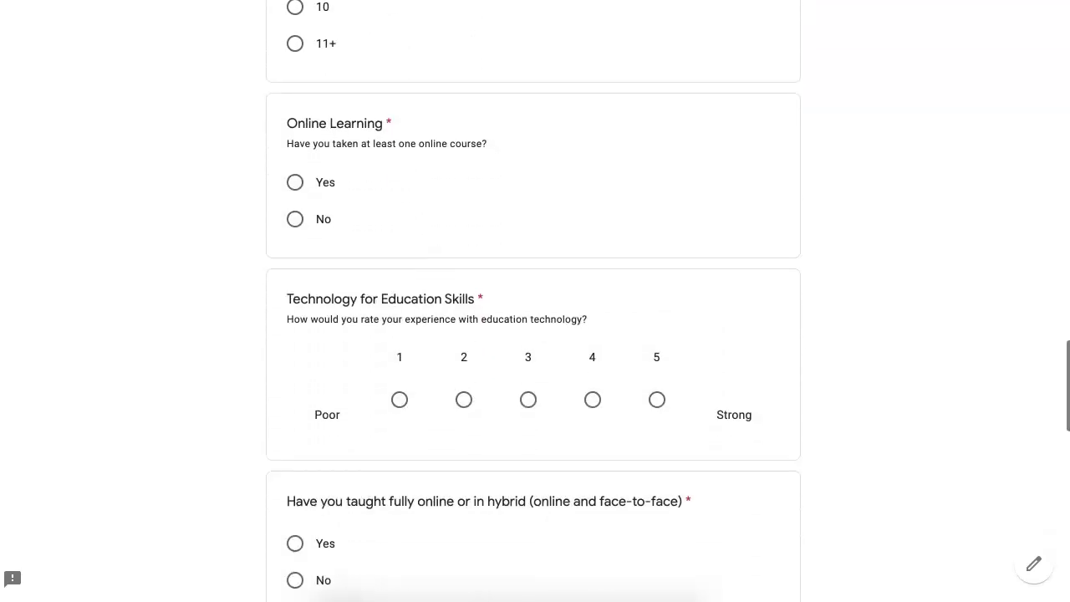
scroll(534, 301, "down", 7)
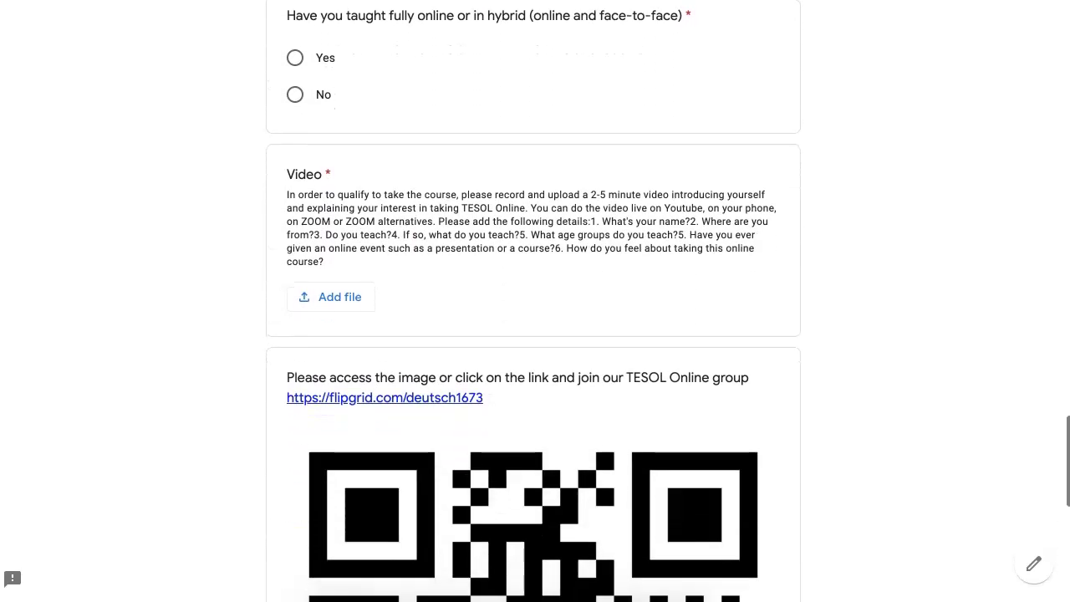
scroll(533, 301, "up", 2)
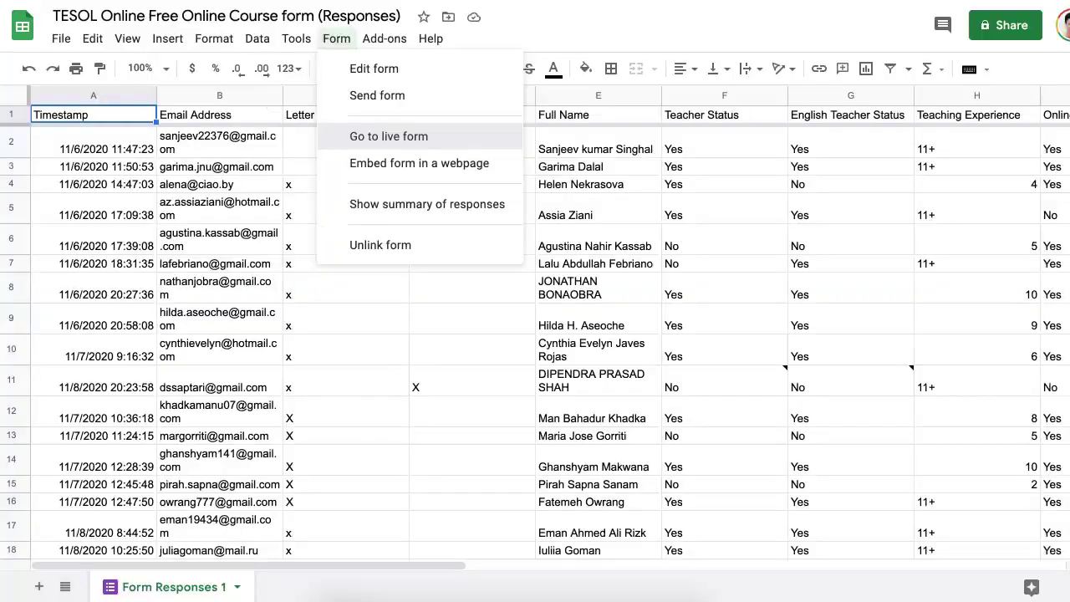
Look over the submitted video links in the form responses spreadsheet.
key("Escape")
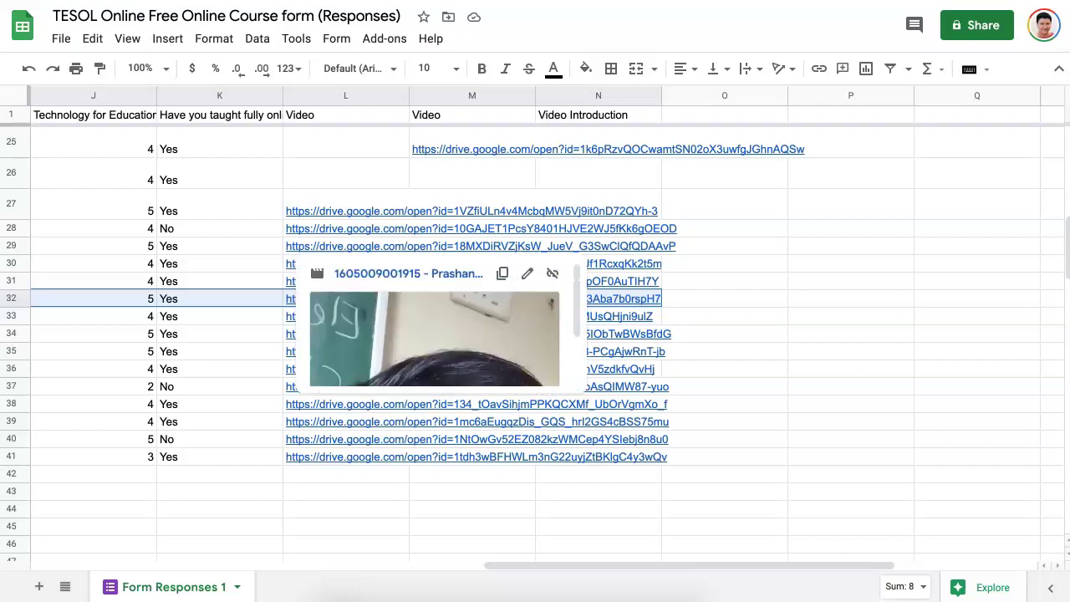
scroll(535, 347, "down", 1)
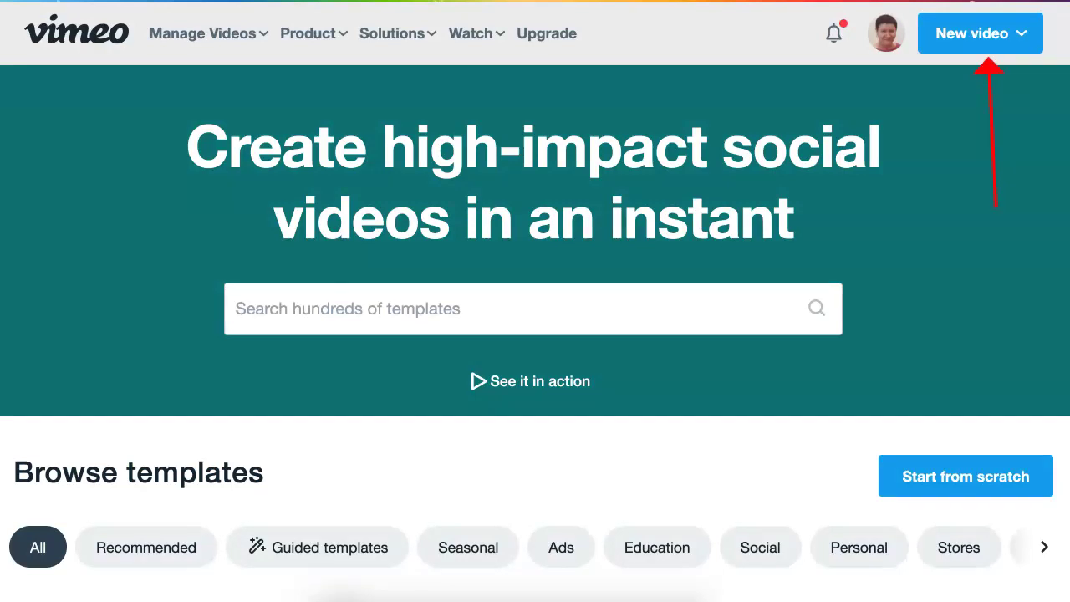
In Vimeo, start a new video upload and connect Google Drive as the source with the Gmail account.
mouse_move(980, 33)
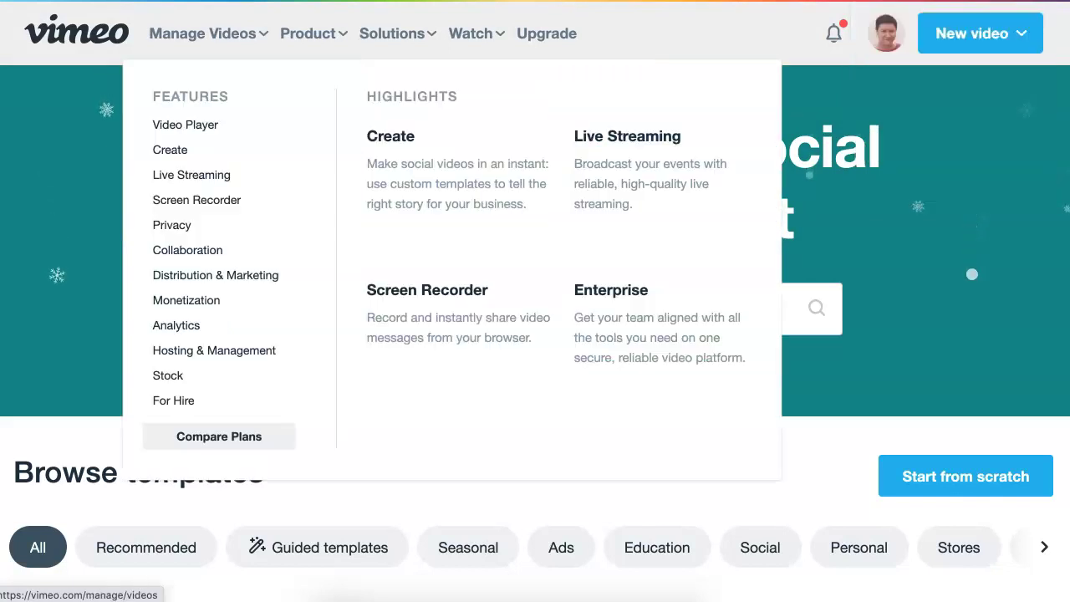
left_click(947, 27)
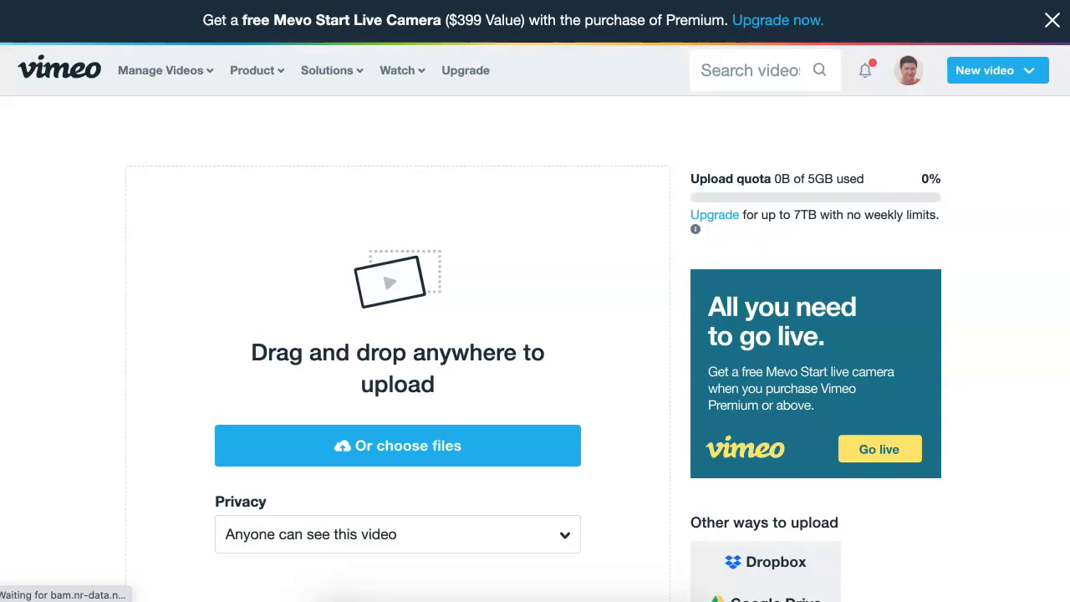
scroll(535, 301, "down", 3)
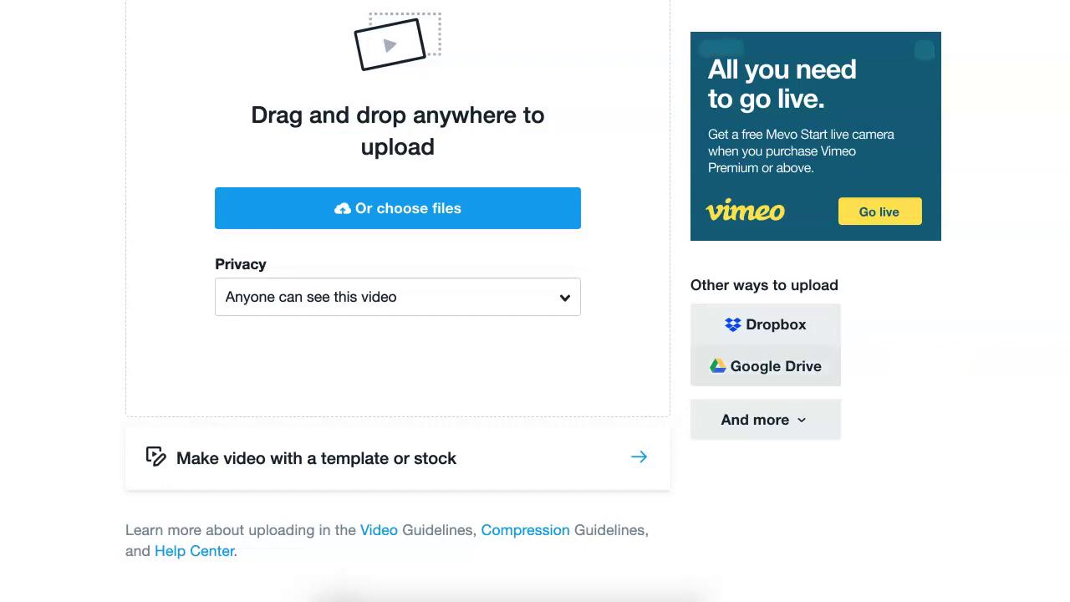
left_click(766, 366)
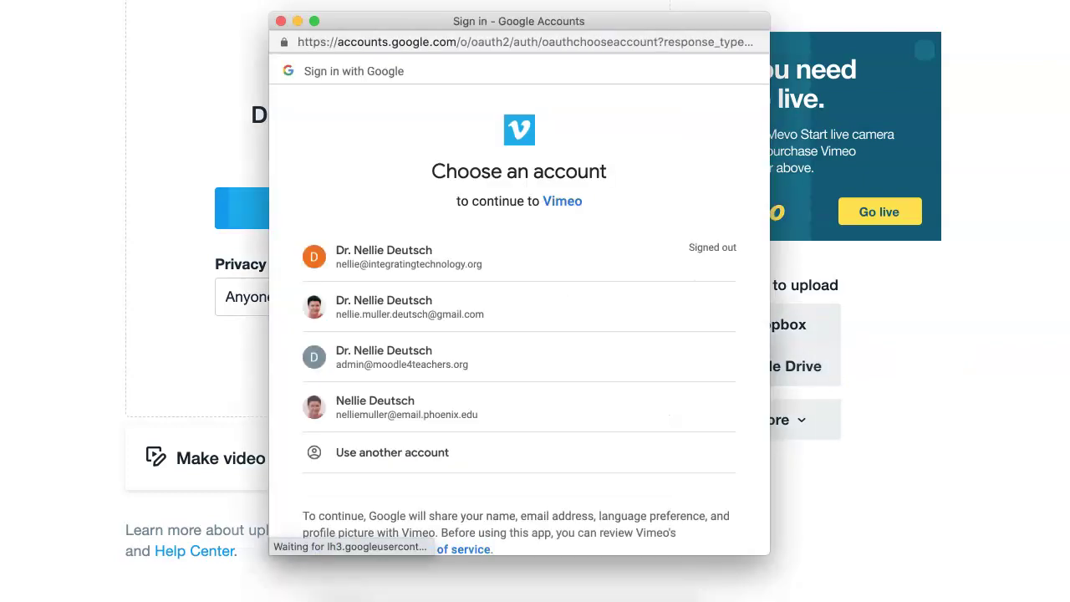
left_click(393, 307)
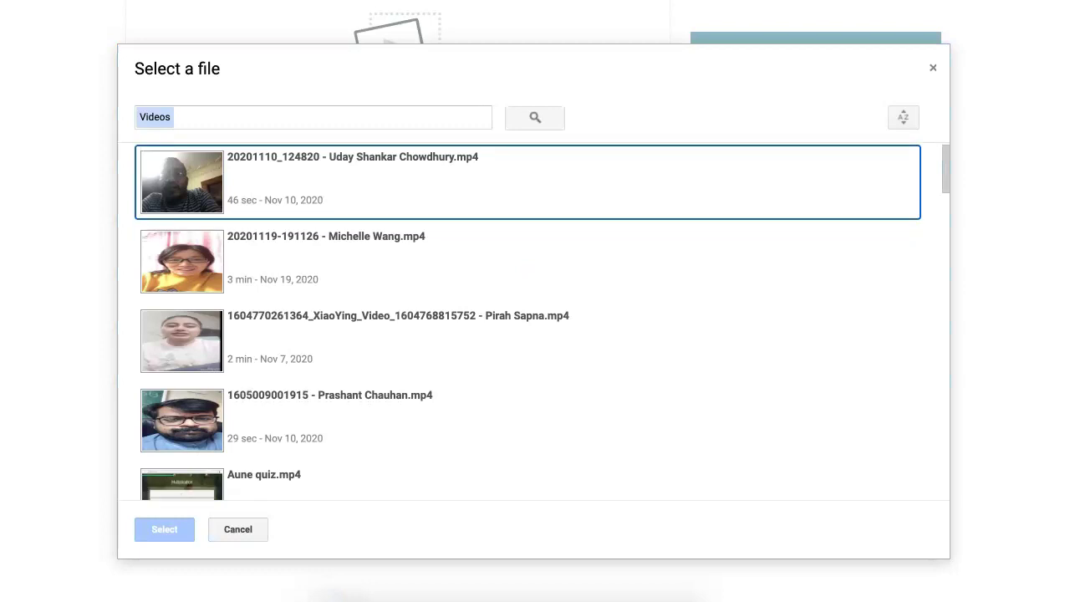
scroll(527, 321, "down", 15)
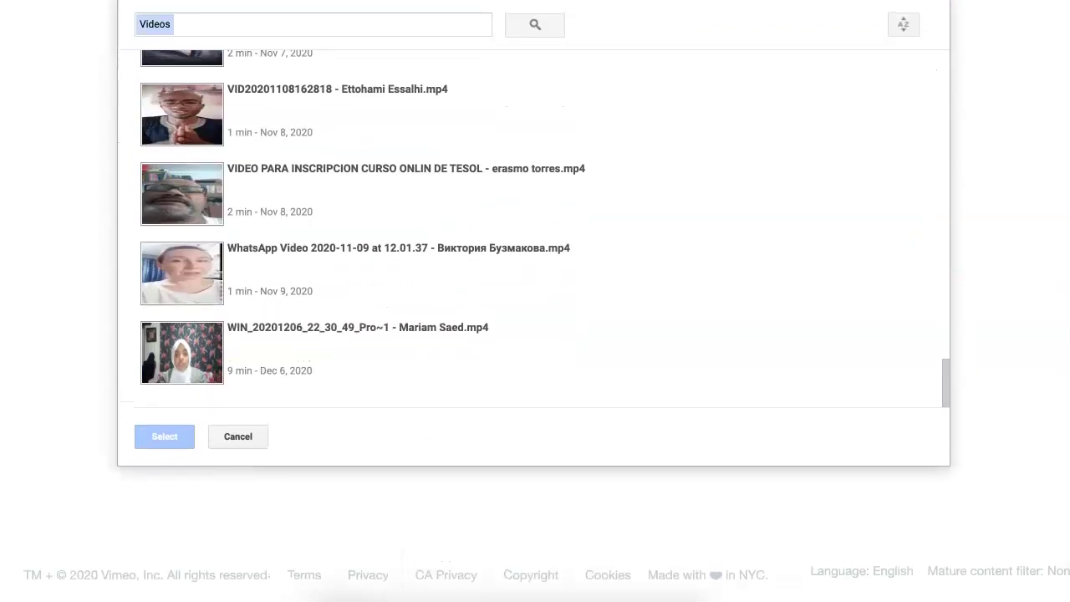
scroll(533, 228, "up", 1)
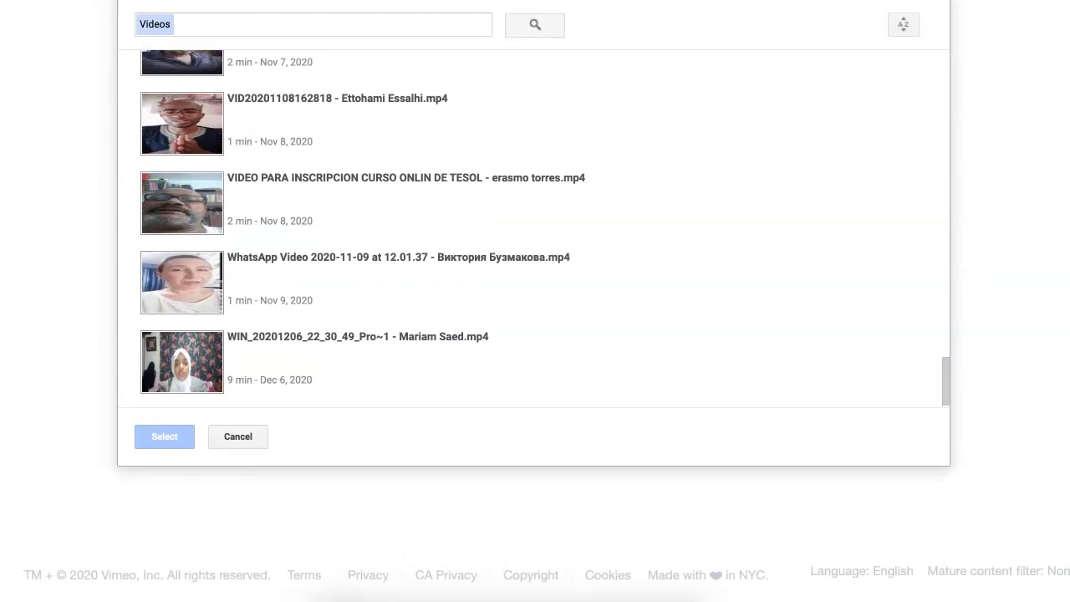
scroll(545, 229, "up", 5)
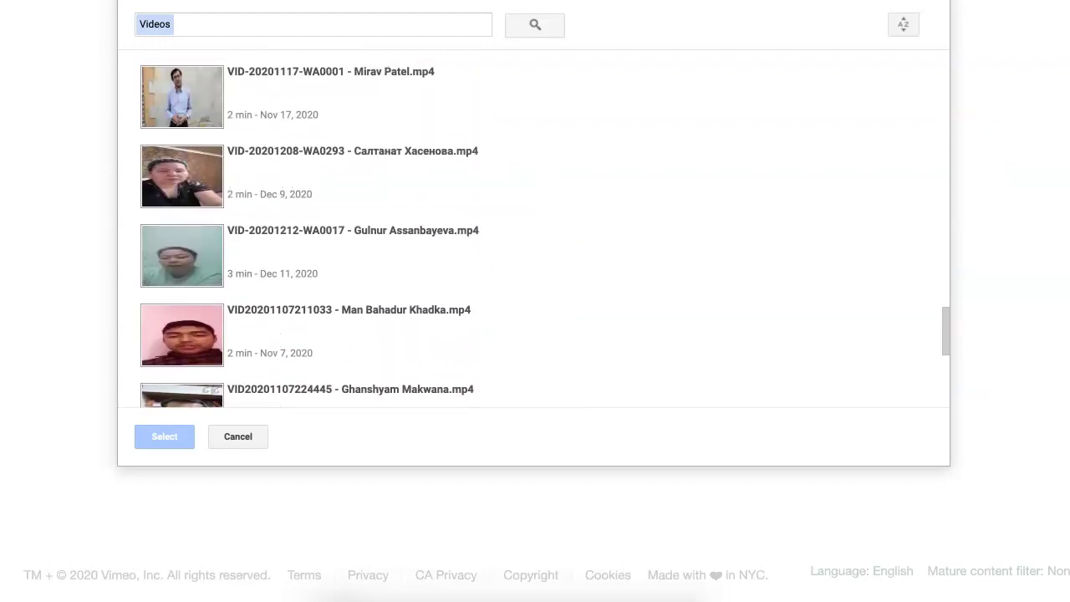
scroll(535, 229, "up", 10)
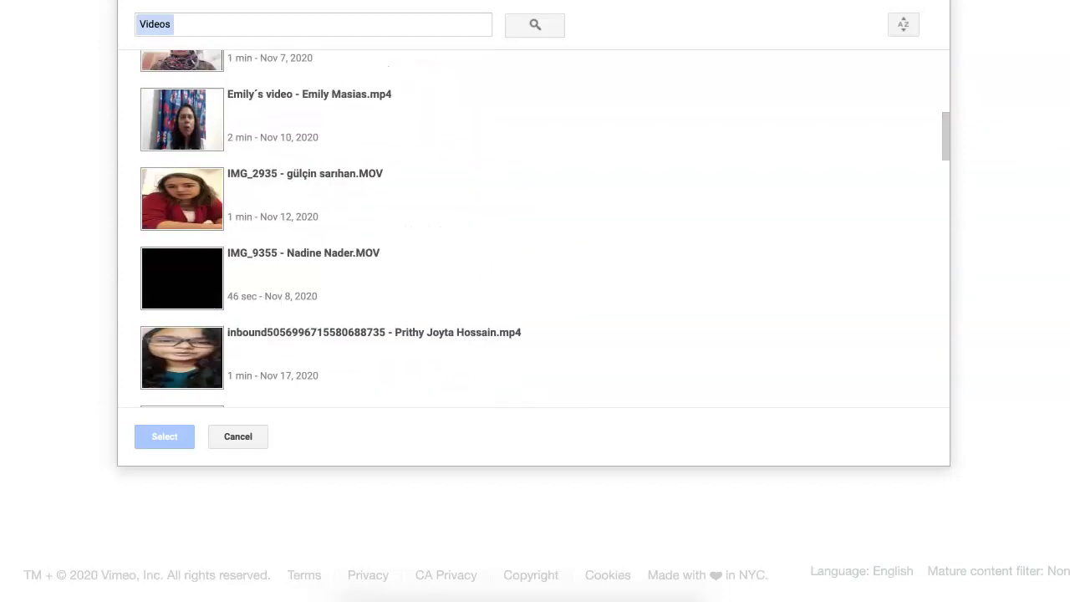
scroll(535, 229, "down", 2)
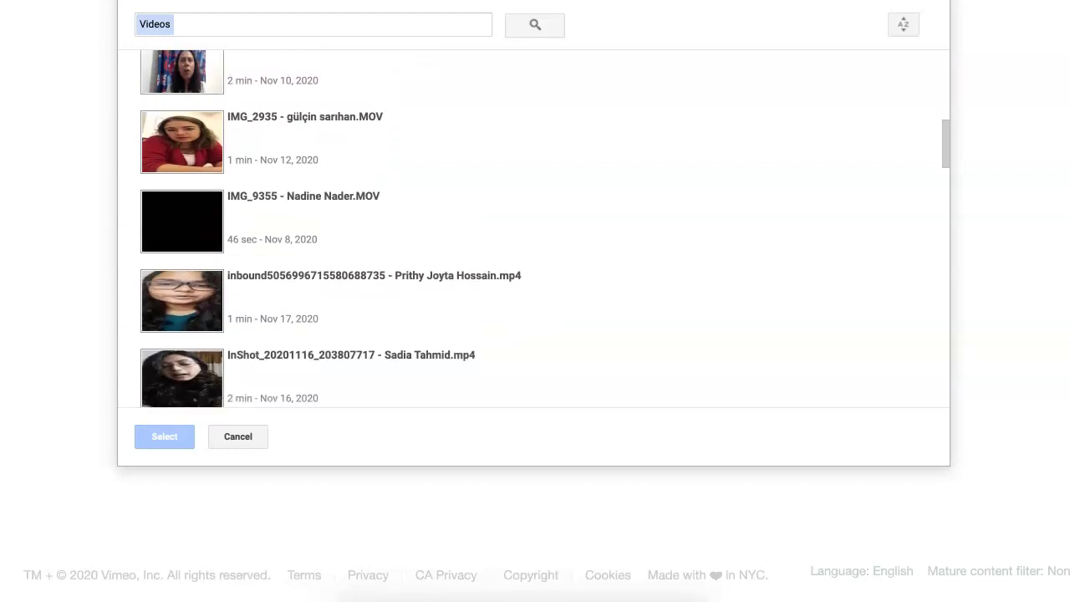
left_click(526, 117)
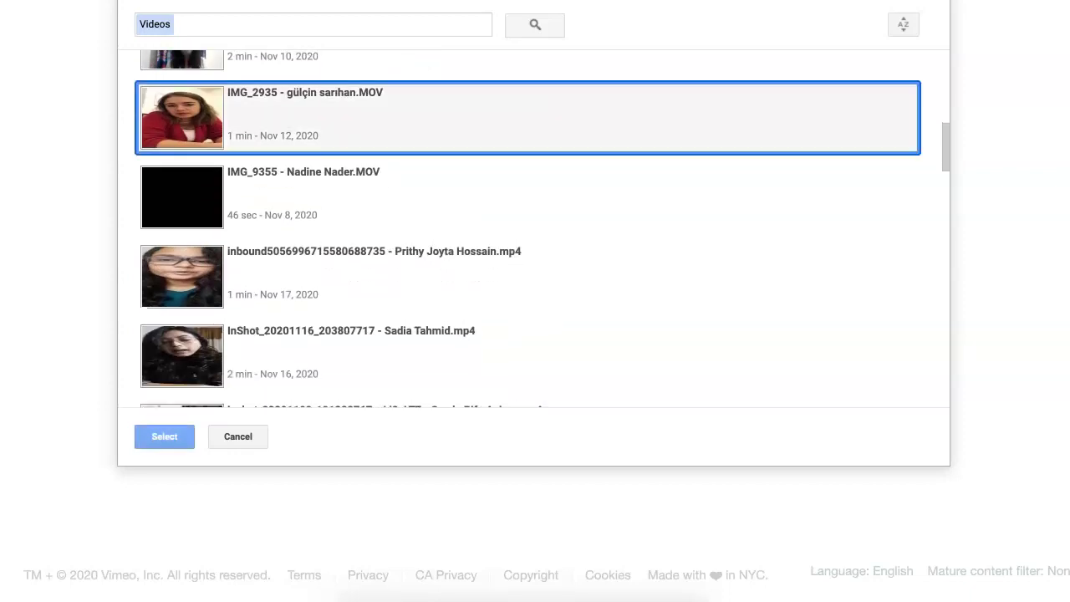
left_click(527, 196, "super")
left_click(527, 276)
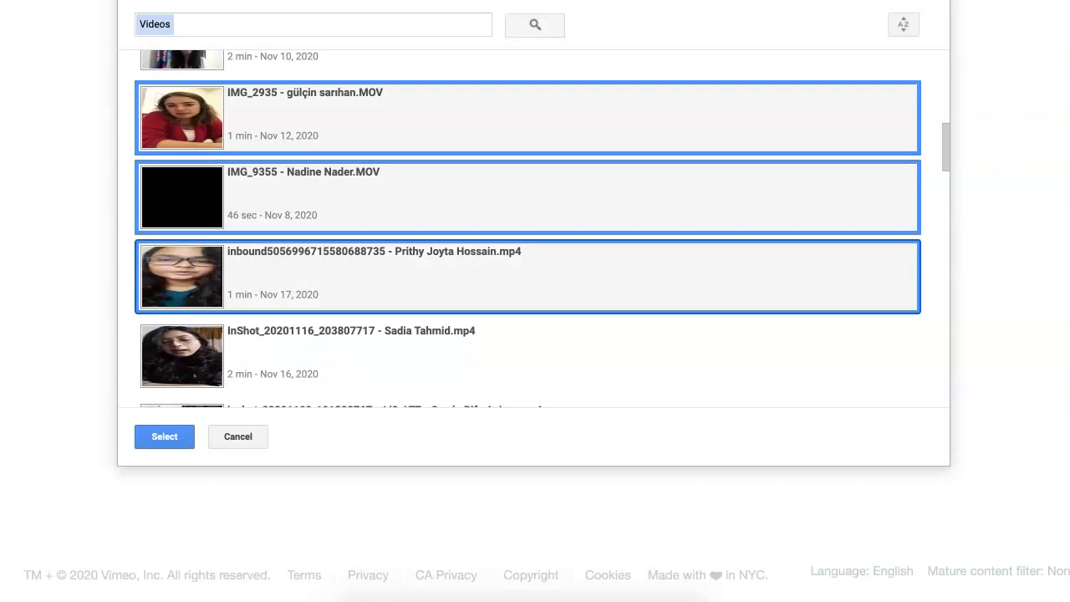
left_click(526, 355)
scroll(535, 229, "down", 2)
left_click(527, 253, "super")
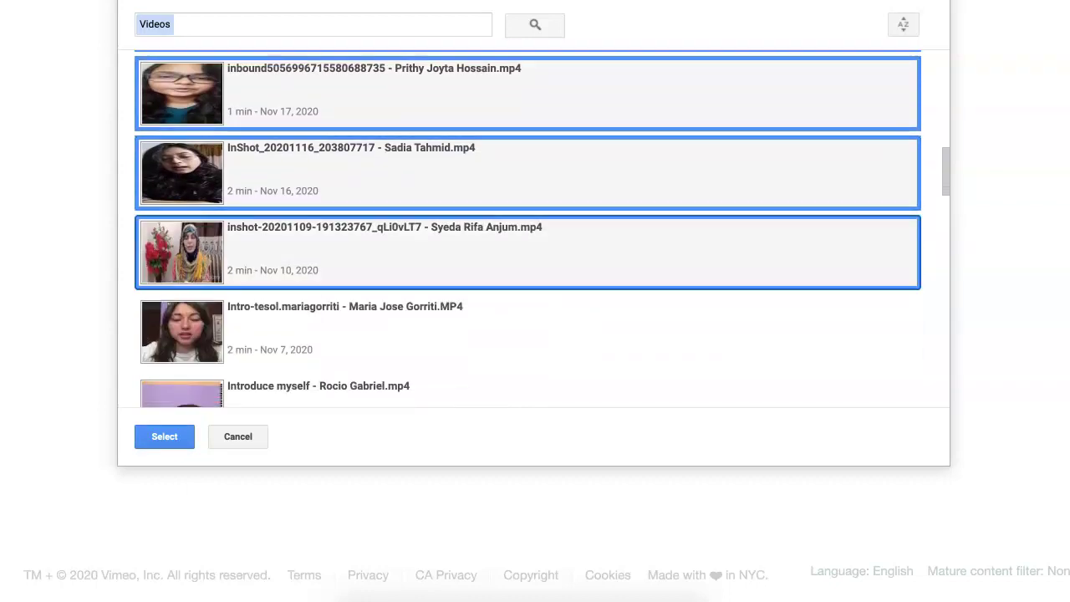
Add the next five videos to the selection, from the Intro-tesol file through "my short introduction".
left_click(527, 332, "super")
scroll(535, 230, "down", 2)
left_click(526, 276, "super")
left_click(527, 355, "super")
scroll(535, 229, "down", 2)
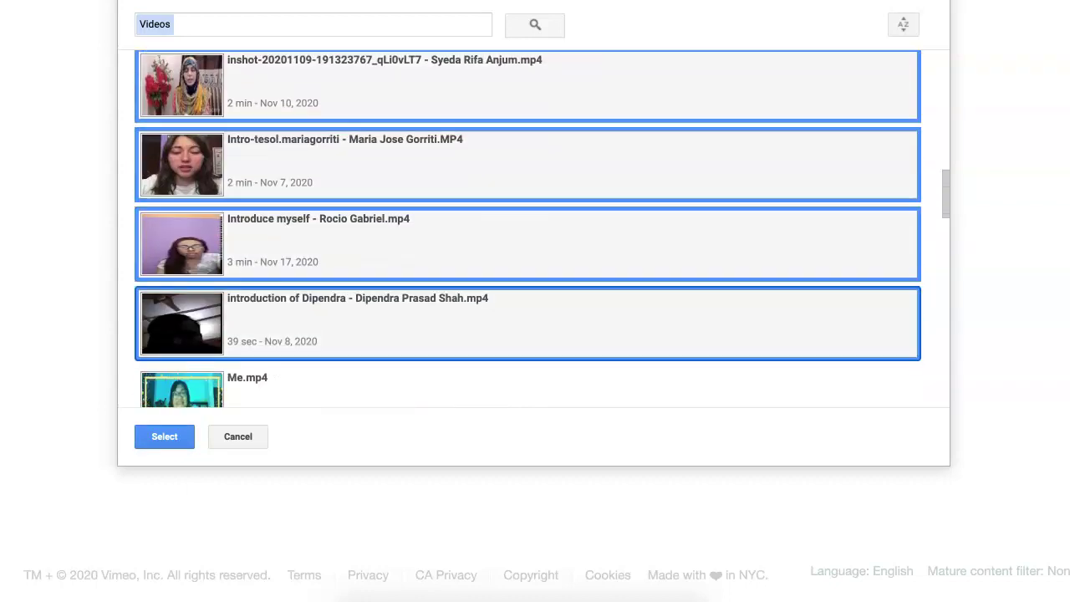
left_click(526, 301, "super")
left_click(527, 370, "super")
Add the following five videos to the selection, including "online teaching course" and both "TESOL 1" files.
scroll(526, 229, "down", 2)
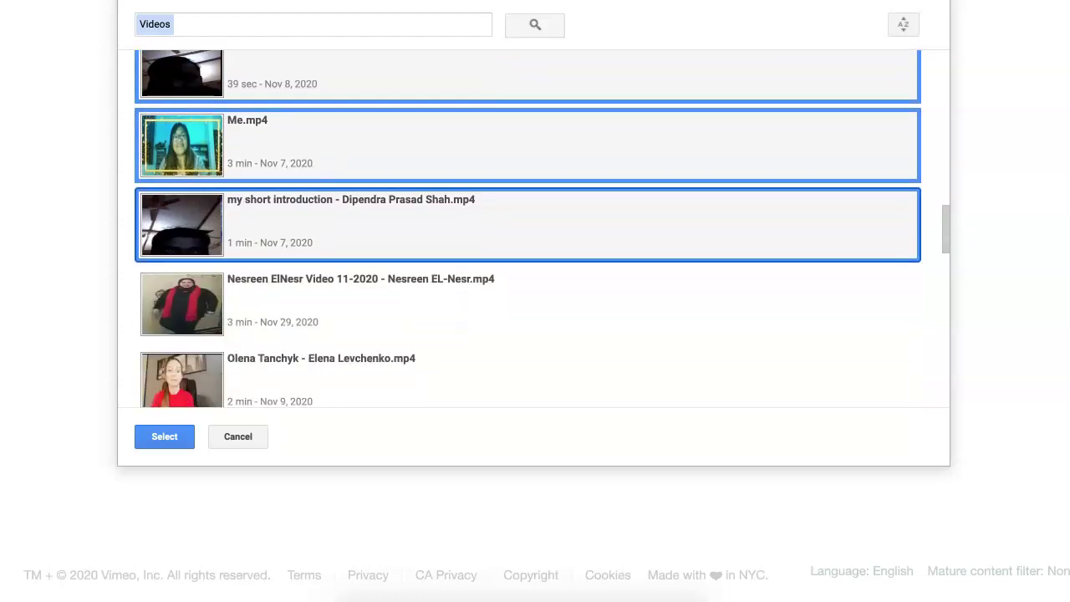
left_click(527, 289, "super")
left_click(527, 368, "super")
scroll(526, 229, "down", 1)
scroll(527, 230, "down", 1)
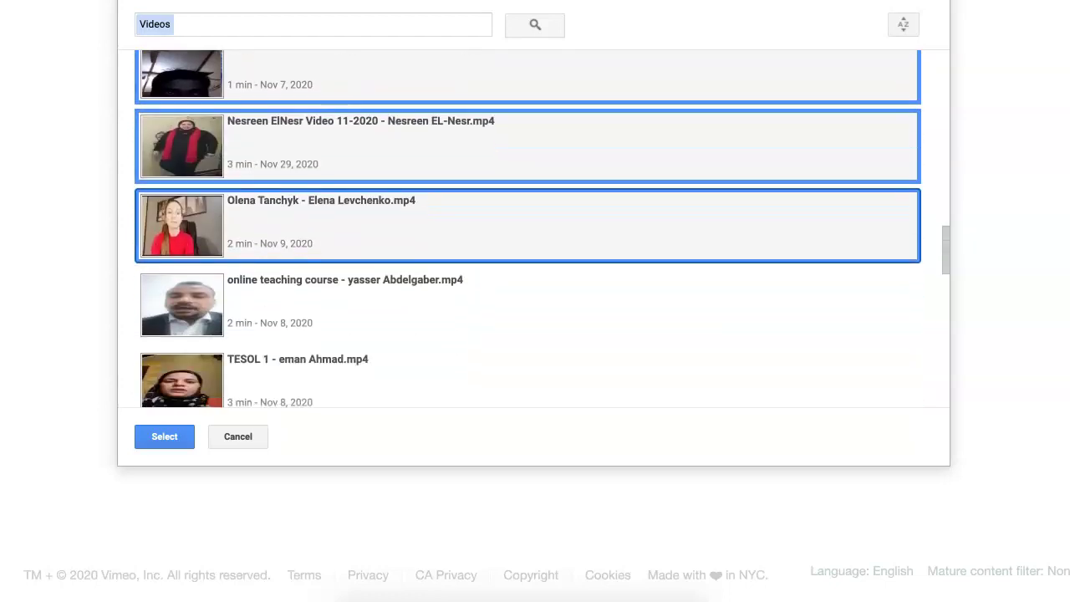
left_click(527, 305, "super")
left_click(527, 372, "super")
scroll(527, 229, "down", 2)
left_click(527, 301, "super")
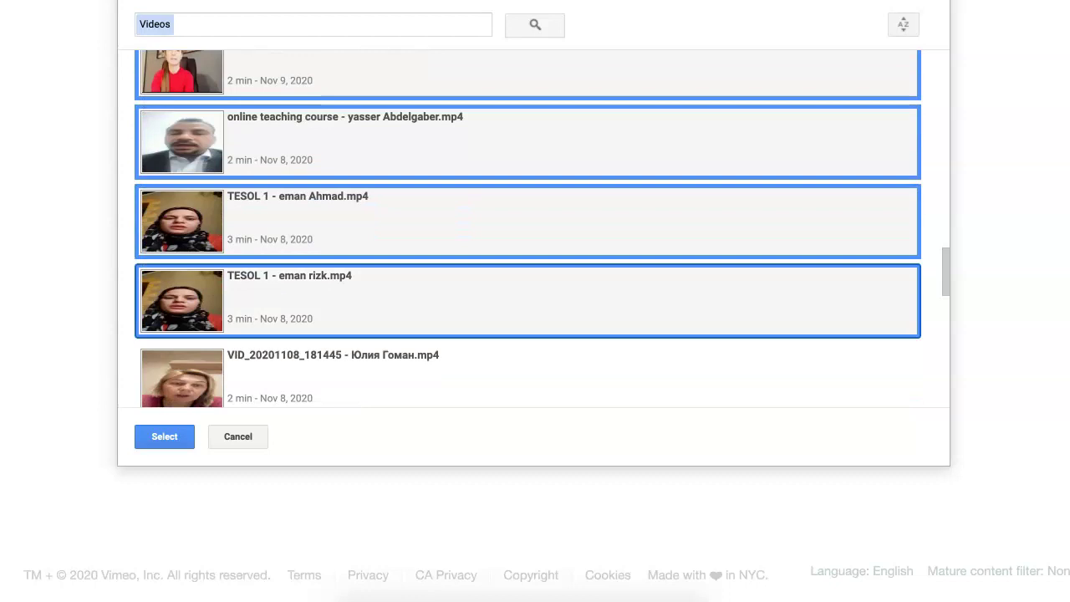
Add the five videos from VID_20201108_181445 through VID-20201212-WA0017 to the selection.
left_click(526, 372, "super")
scroll(527, 229, "down", 2)
left_click(527, 337, "super")
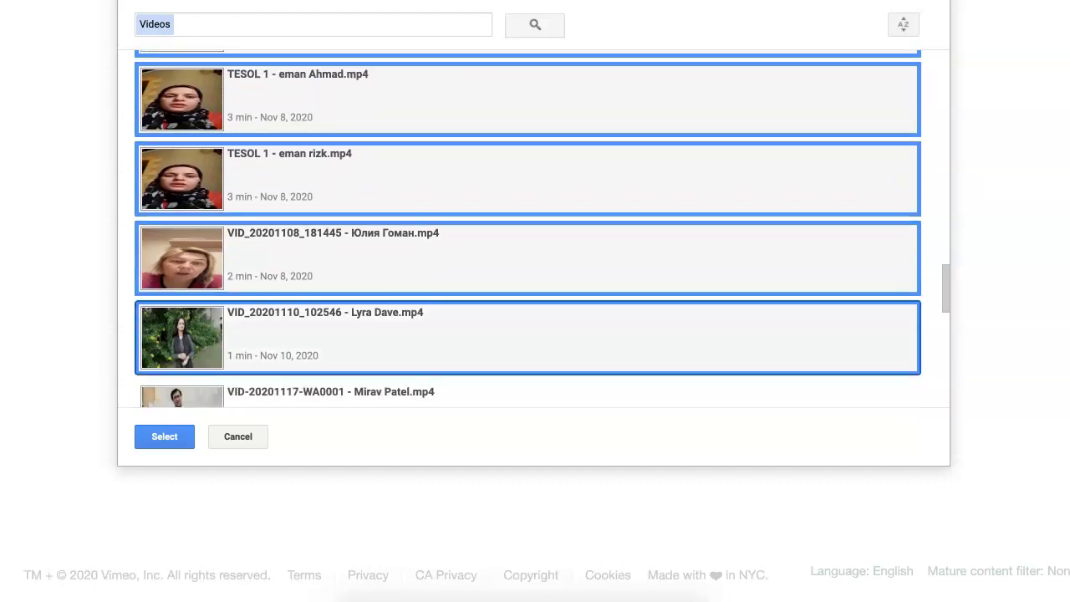
left_click(526, 393, "super")
scroll(526, 229, "down", 2)
left_click(527, 246, "super")
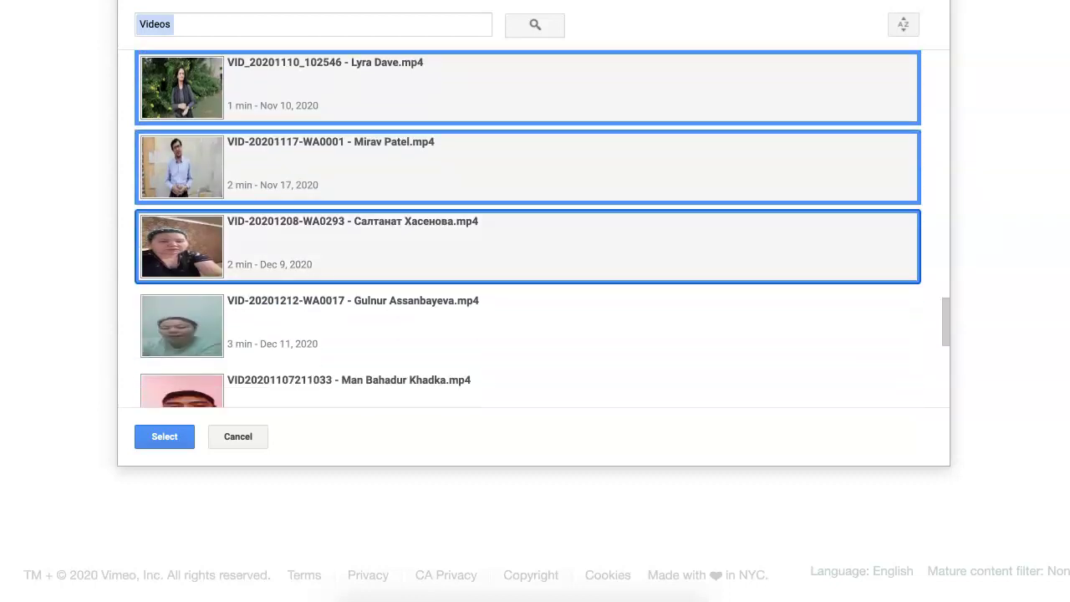
left_click(527, 326, "super")
scroll(526, 229, "down", 2)
left_click(527, 303, "super")
left_click(527, 376, "super")
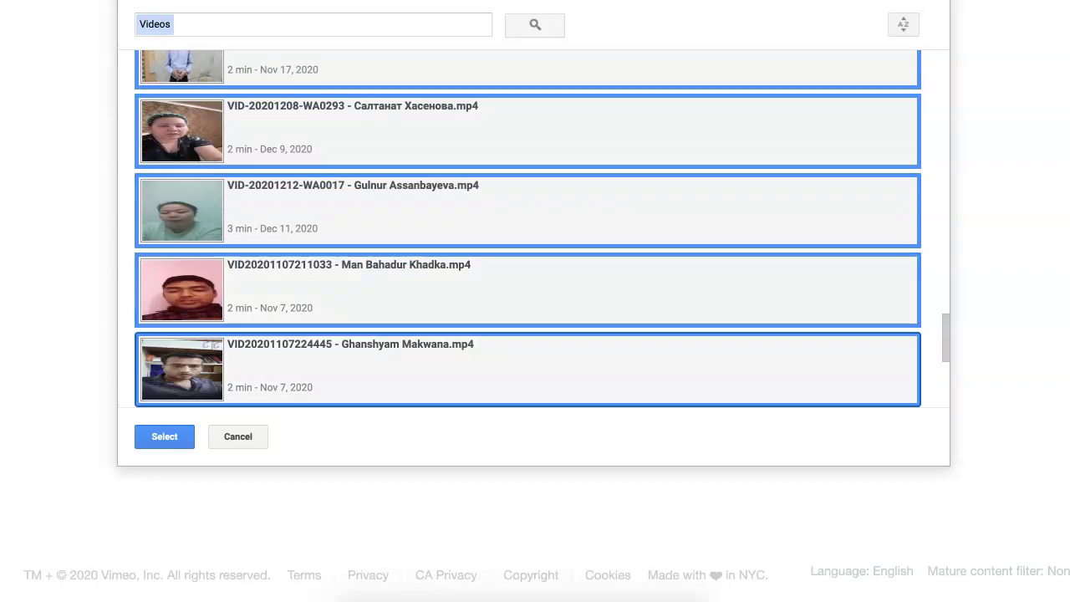
scroll(526, 229, "down", 2)
left_click(527, 282, "super")
left_click(527, 361, "super")
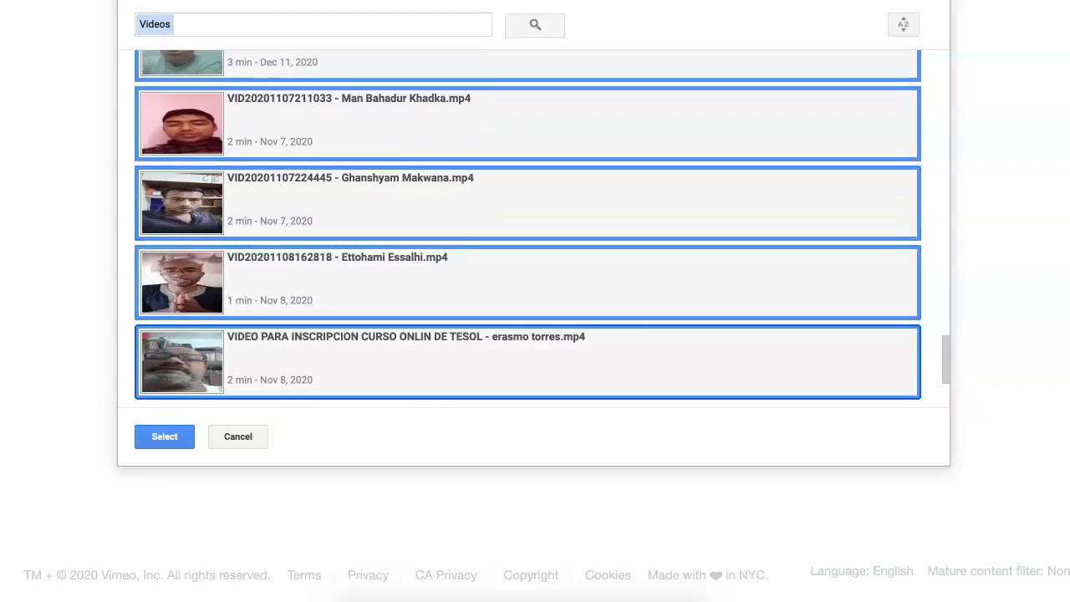
Add the WhatsApp Video 2020-11-09 and WIN_20201206_22_30_49_Pro~1 files to the selection and start uploading all selected videos.
scroll(527, 230, "down", 2)
left_click(527, 289)
left_click(527, 370)
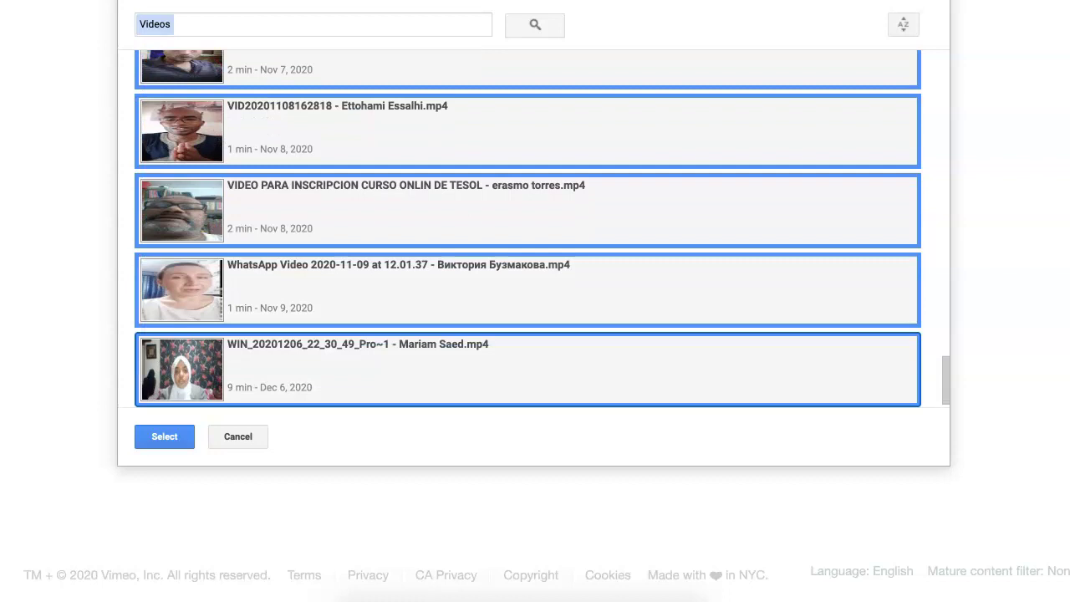
scroll(527, 229, "down", 1)
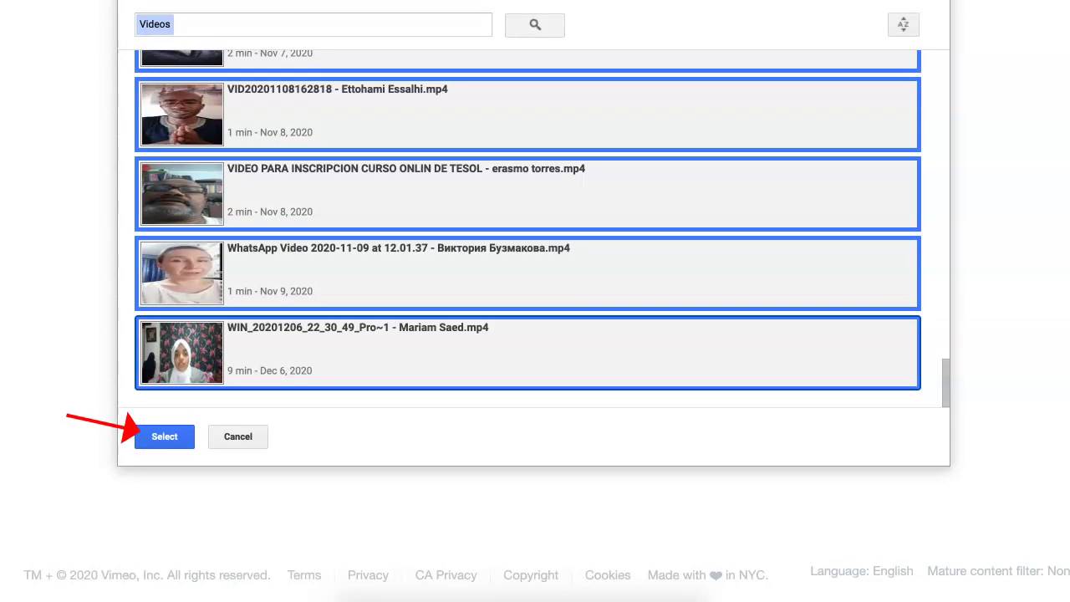
left_click(164, 436)
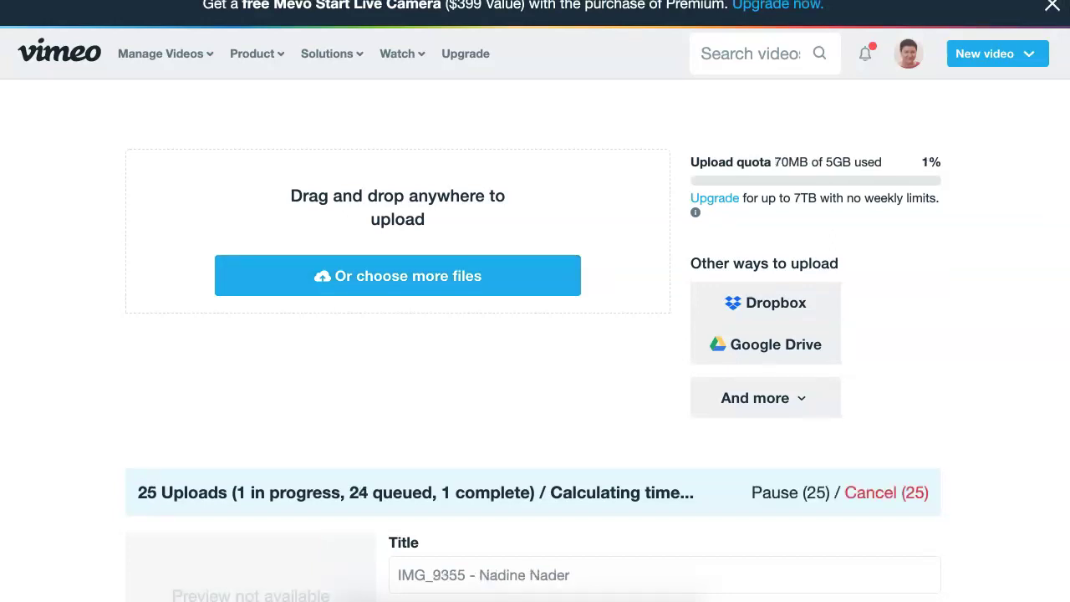
Examine the batch's upload progress and the title, description and privacy fields of the individual videos.
scroll(535, 301, "down", 5)
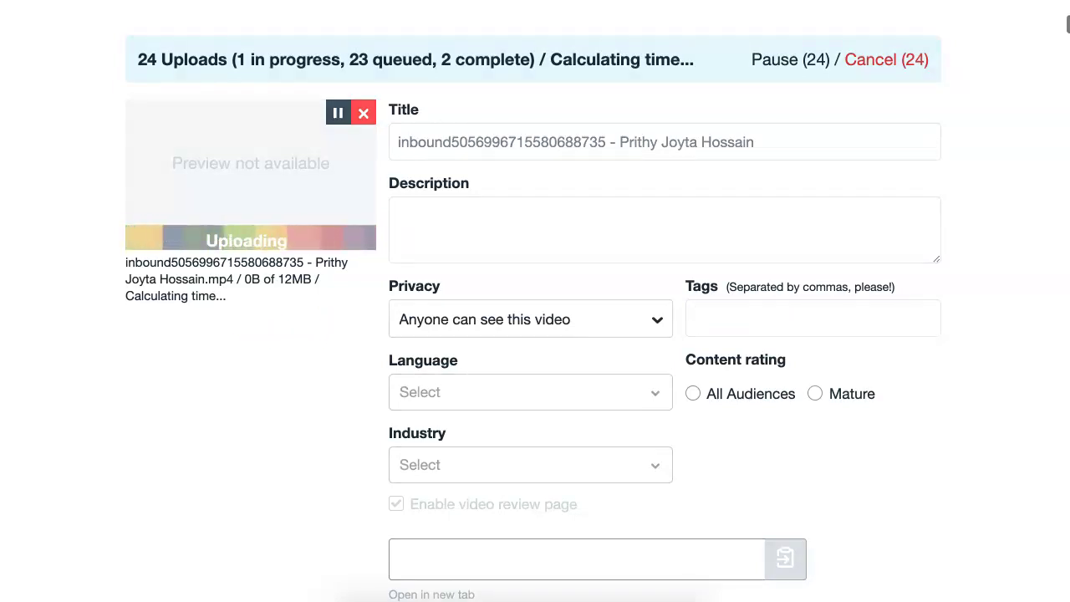
scroll(533, 301, "down", 2)
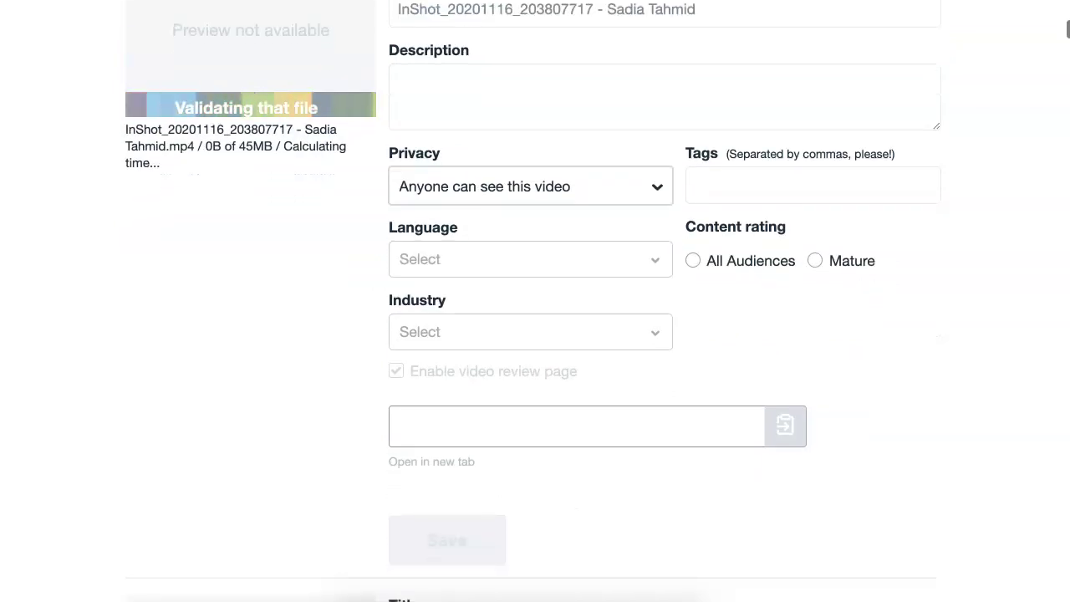
left_click(530, 185)
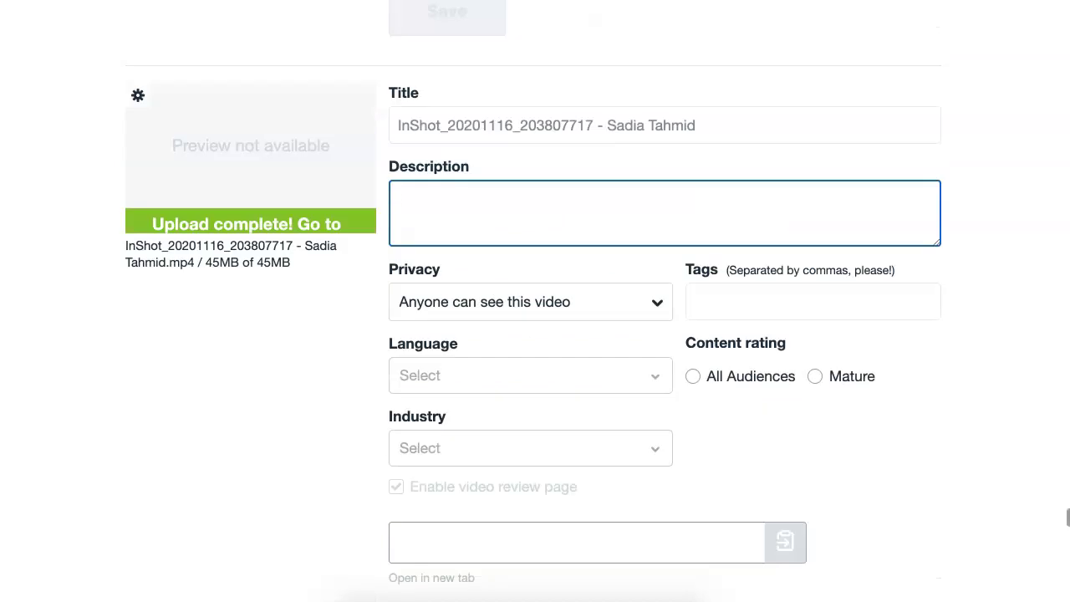
key("Tab")
key("space")
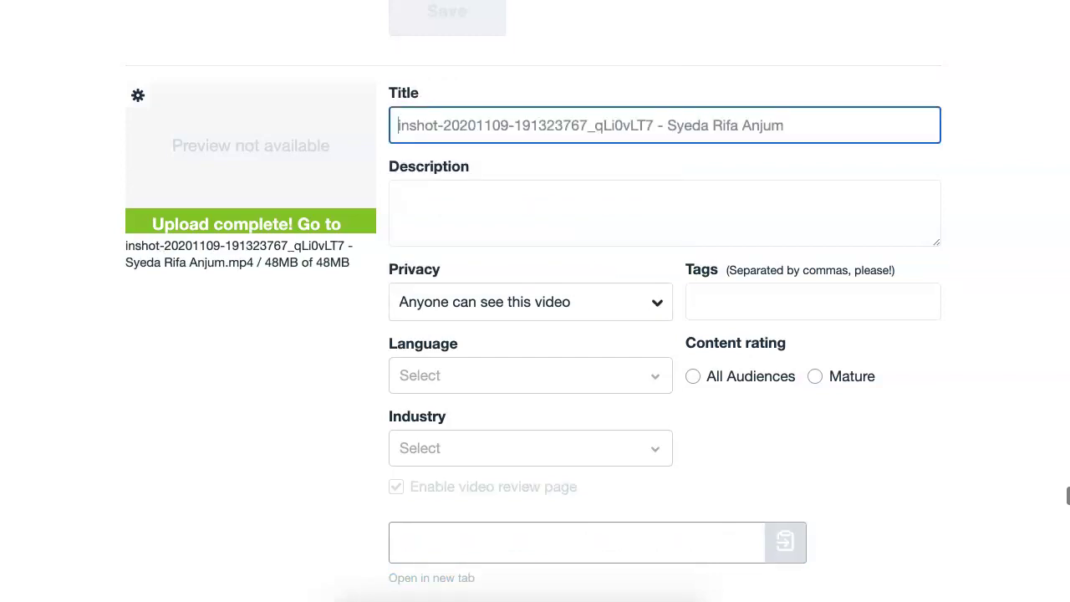
scroll(535, 301, "up", 4)
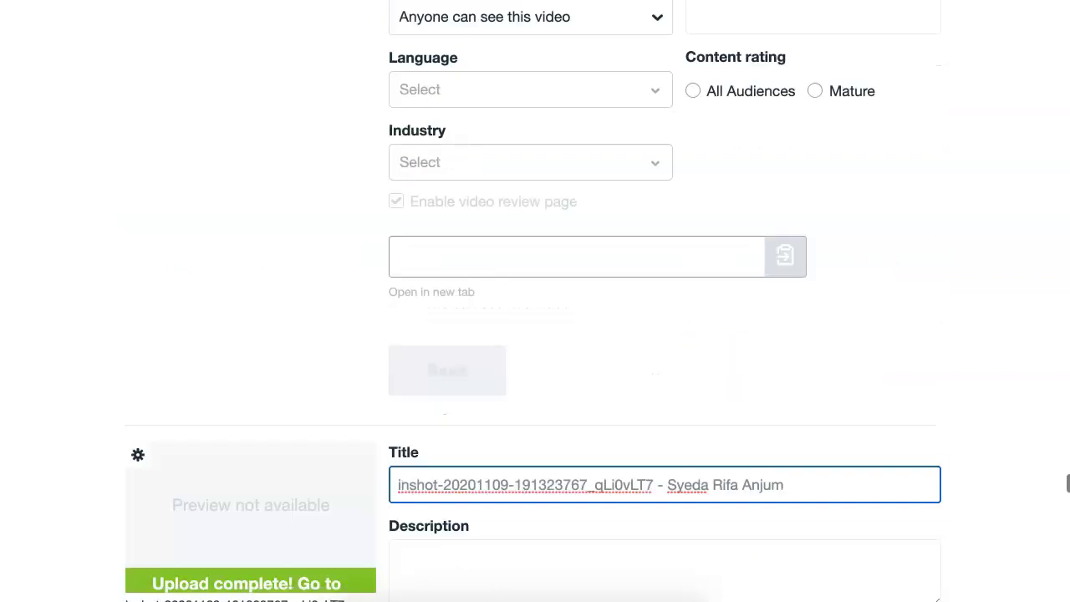
scroll(535, 301, "up", 3)
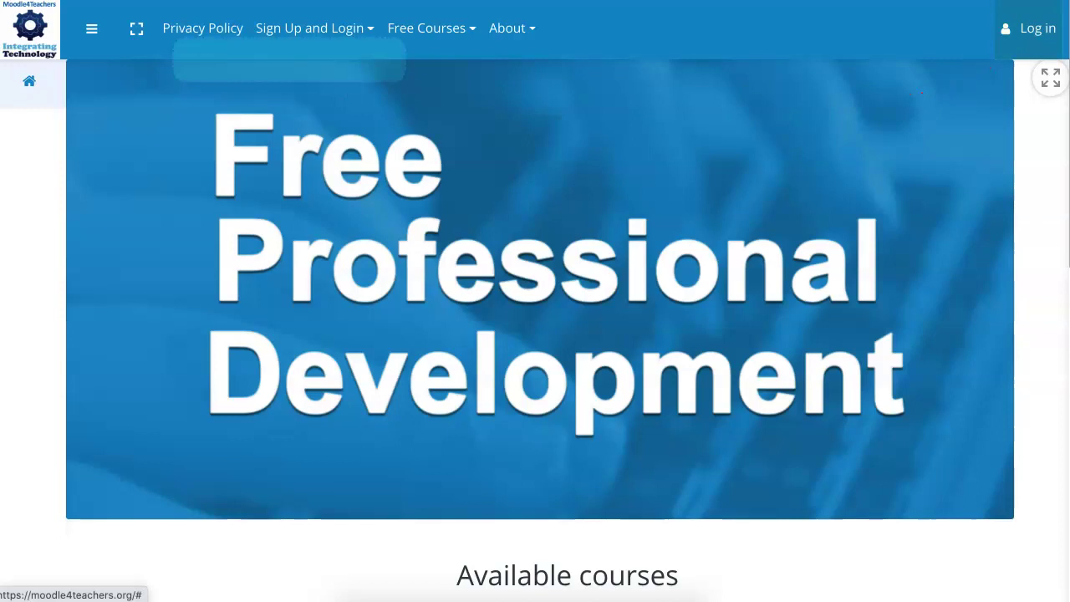
Switch to the moodle4teachers.org site and log in through Google with the personal Gmail account.
left_click(1030, 27)
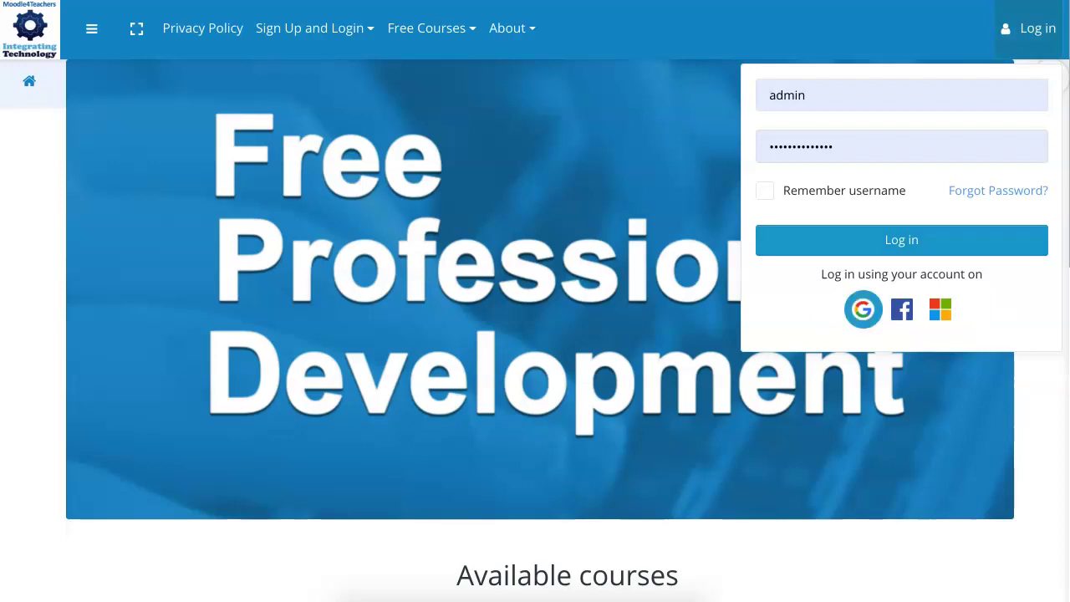
left_click(863, 309)
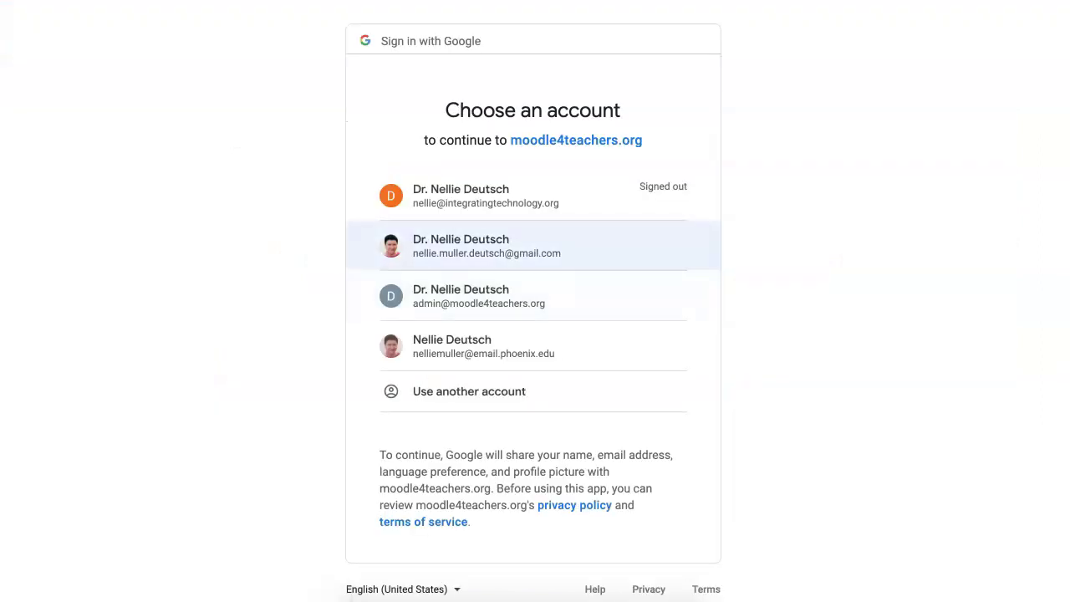
left_click(486, 246)
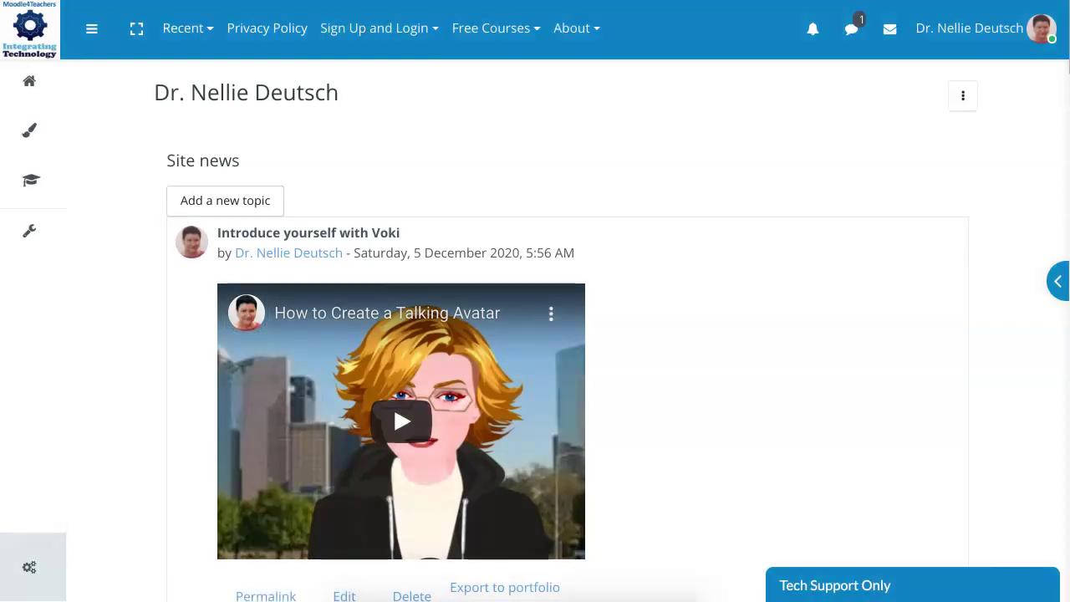
triple_click(203, 161)
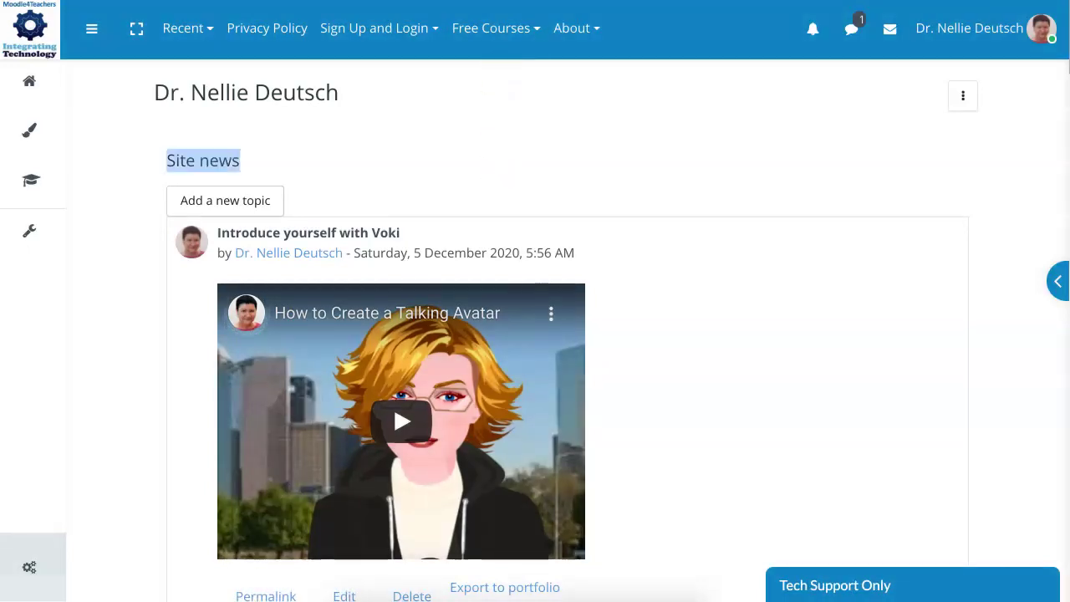
Open the site's full list of free courses.
left_click(494, 28)
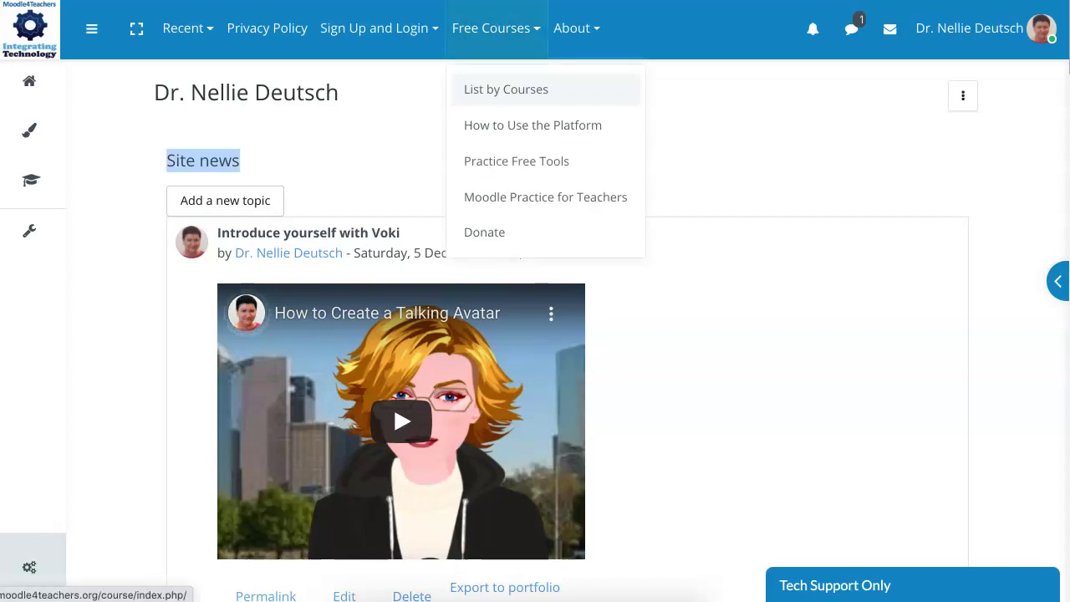
left_click(506, 89)
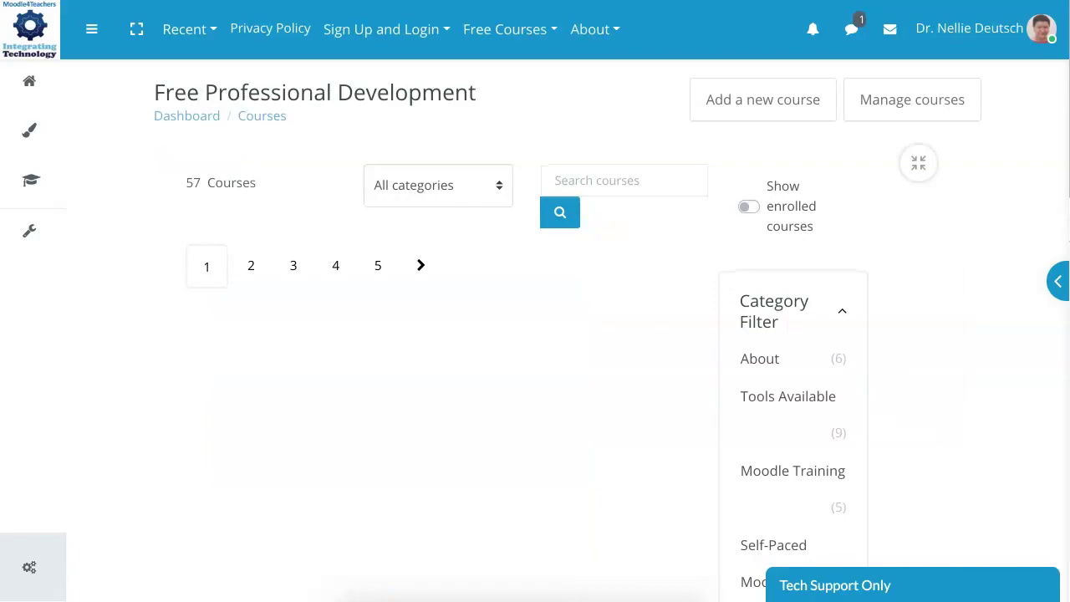
scroll(535, 330, "down", 1)
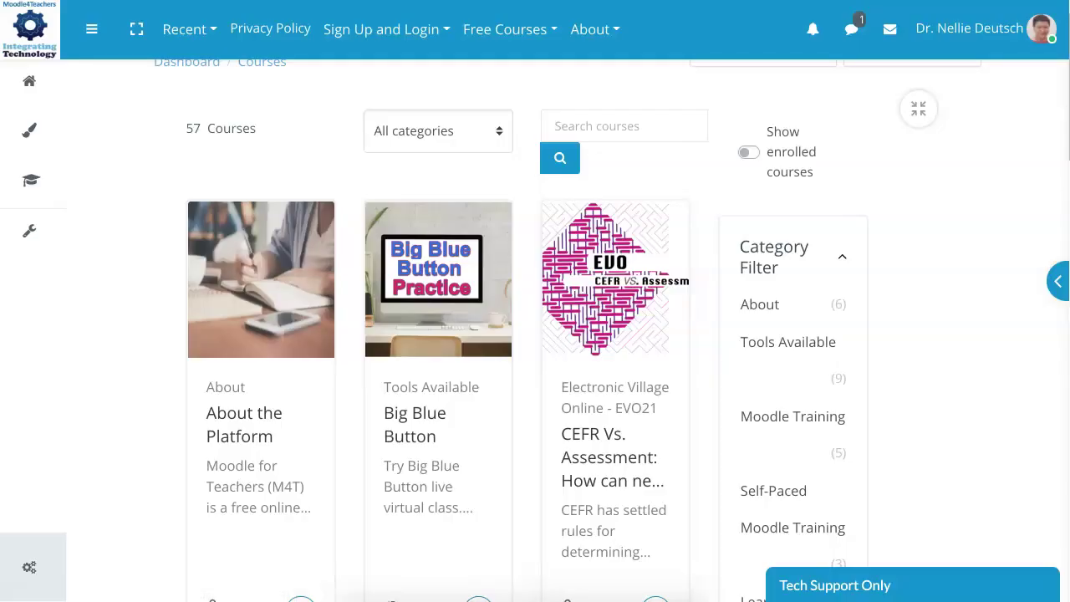
scroll(535, 334, "up", 1)
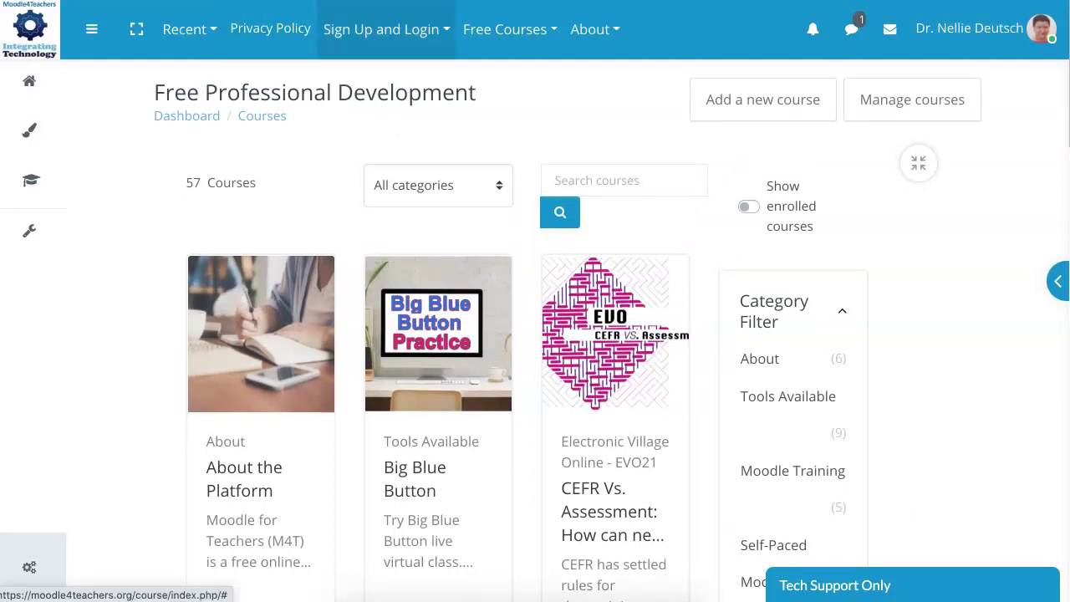
key("ctrl+a")
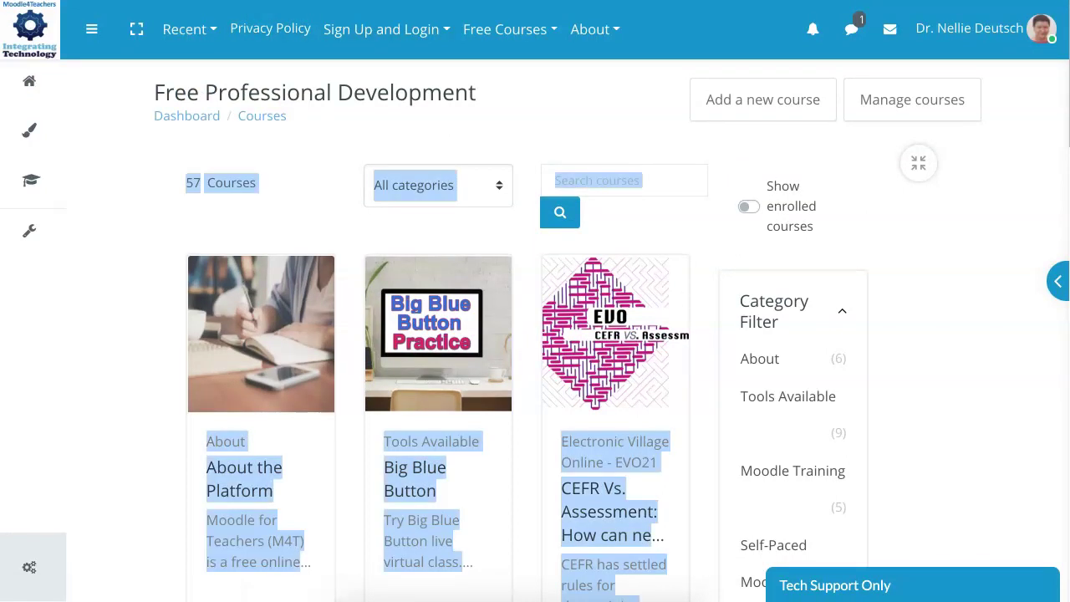
key("ctrl+c")
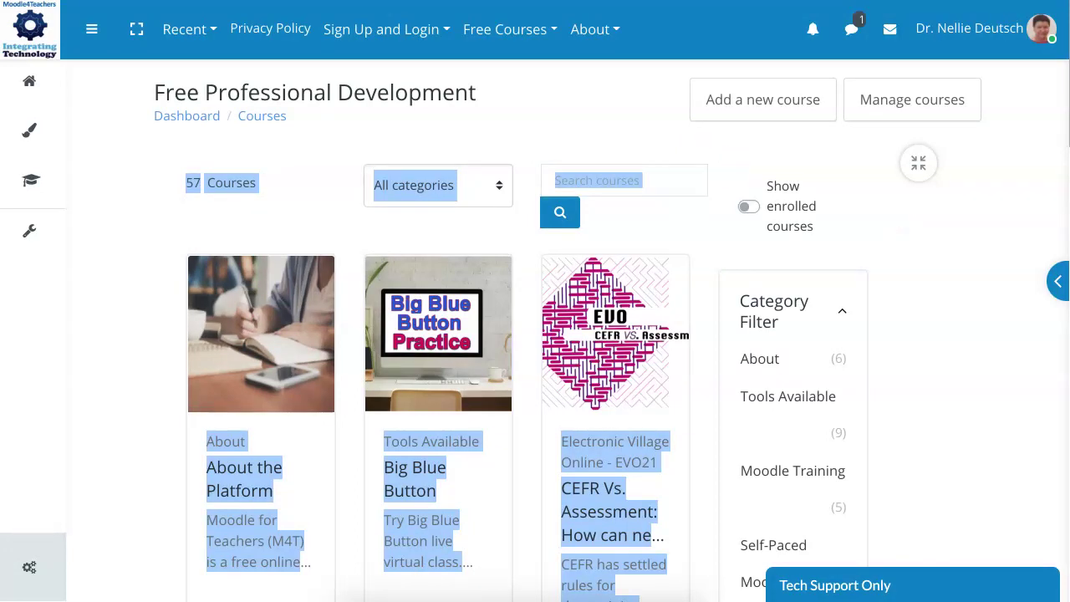
key("Escape")
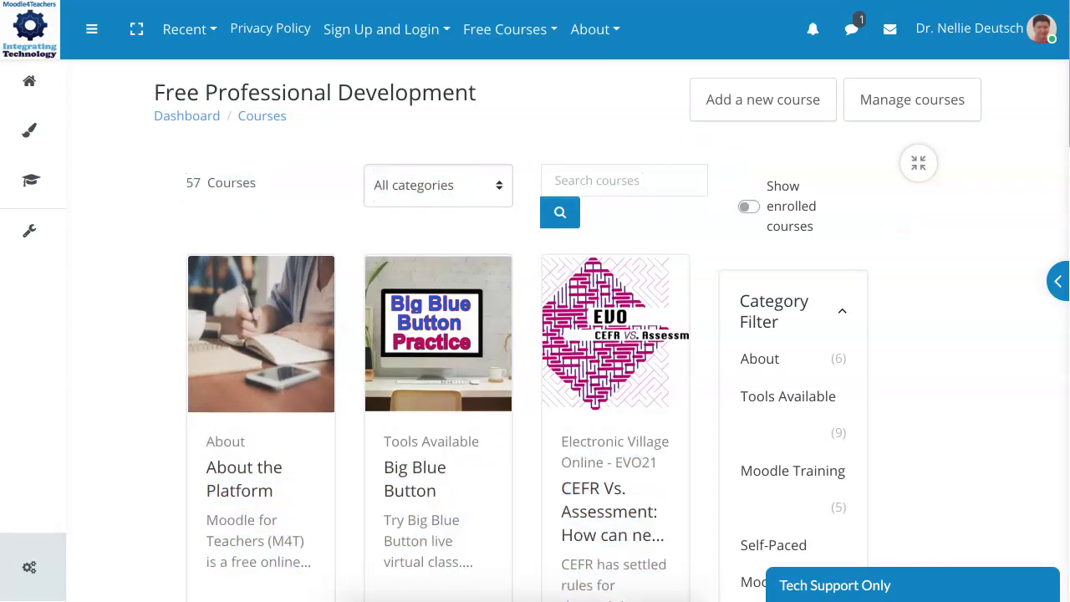
Filter the course list by the Teach English category and look through its courses.
left_click(437, 185)
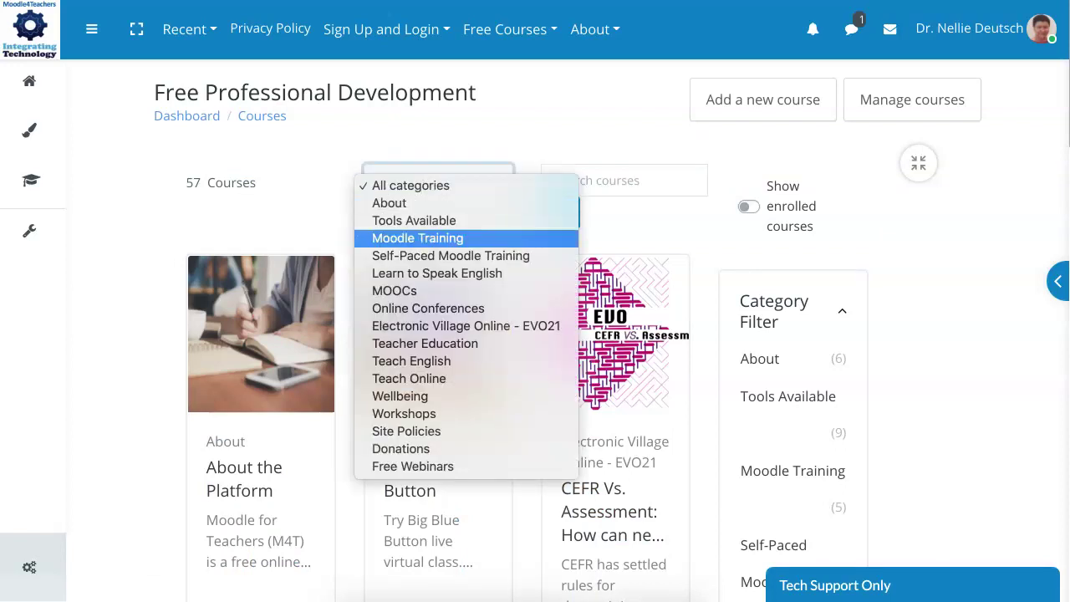
key("Return")
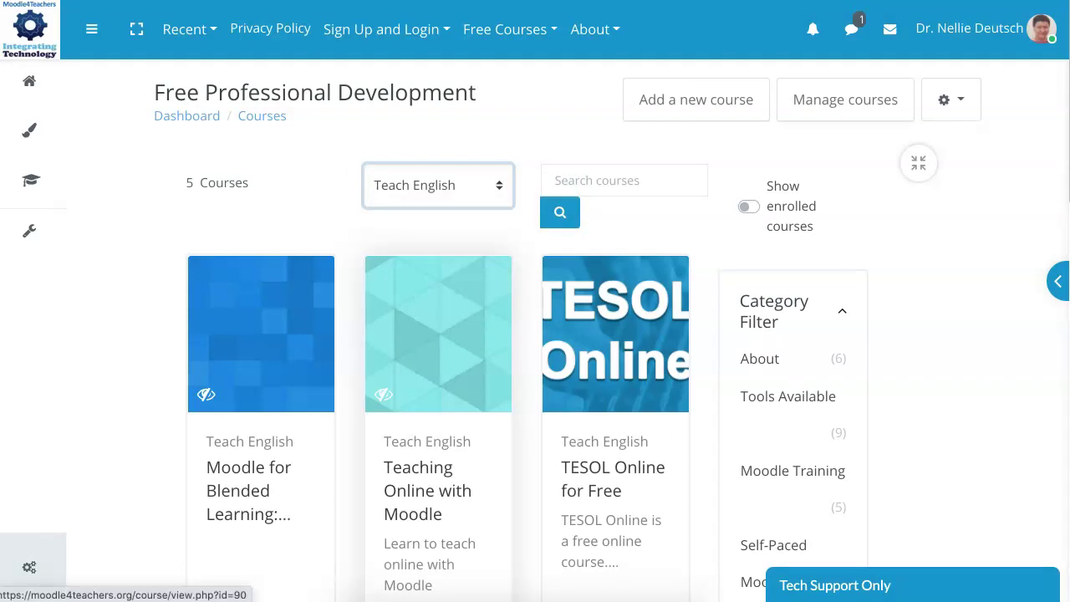
scroll(491, 330, "down", 1)
scroll(491, 329, "down", 2)
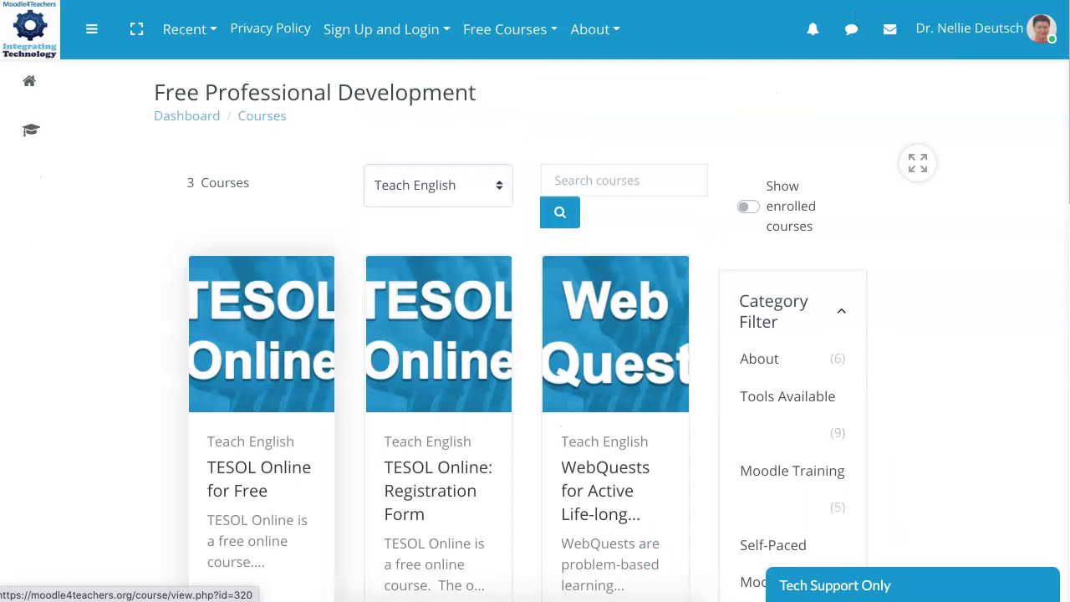
scroll(545, 326, "down", 2)
scroll(546, 326, "down", 1)
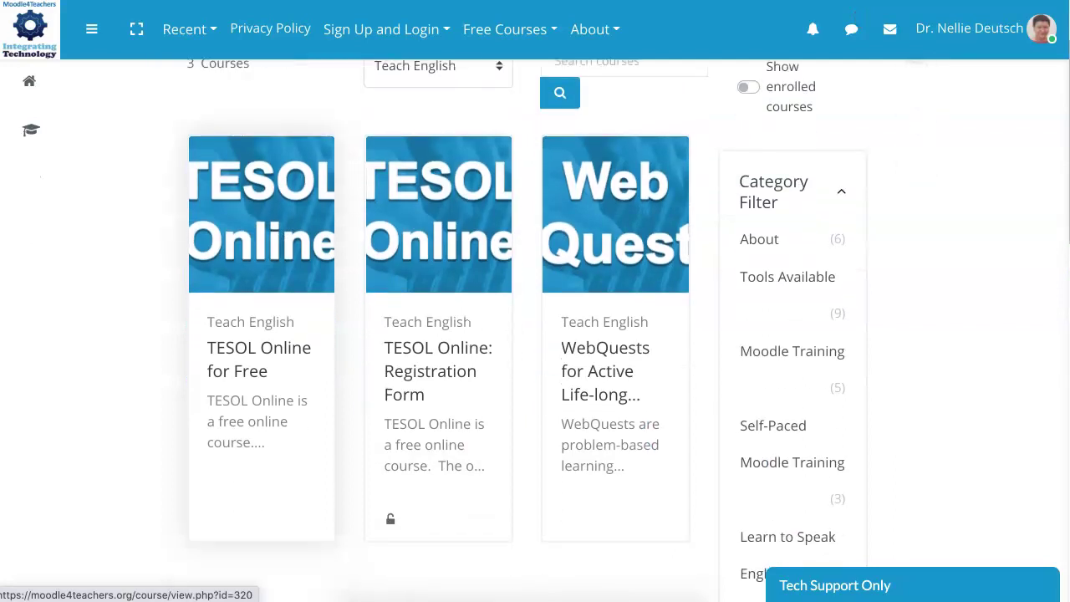
scroll(546, 326, "down", 1)
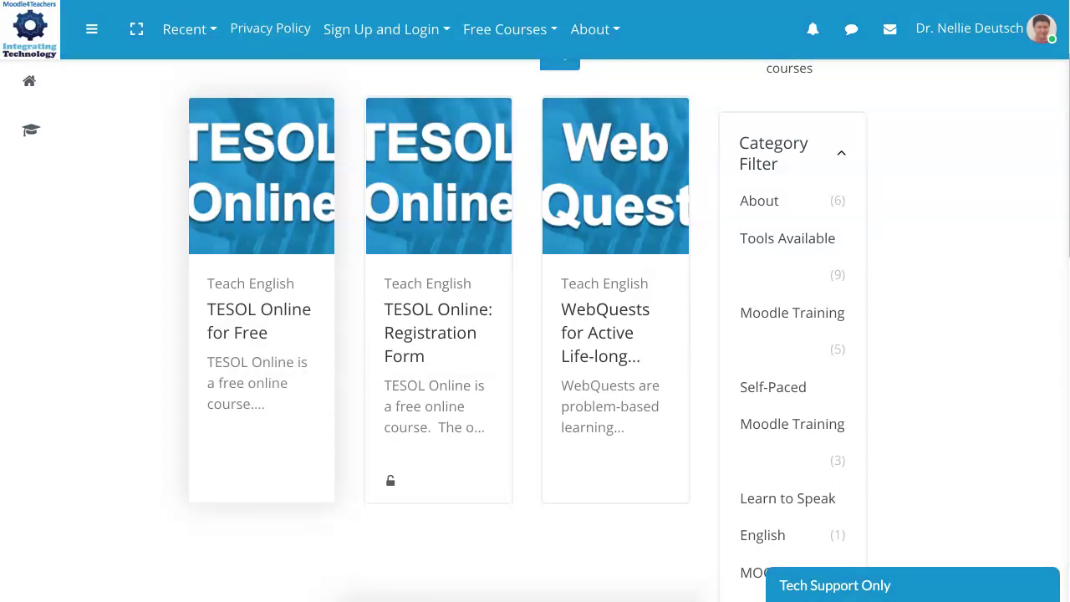
Open the TESOL Online for Free course and review its overview, course content and enrolment options.
left_click(258, 320)
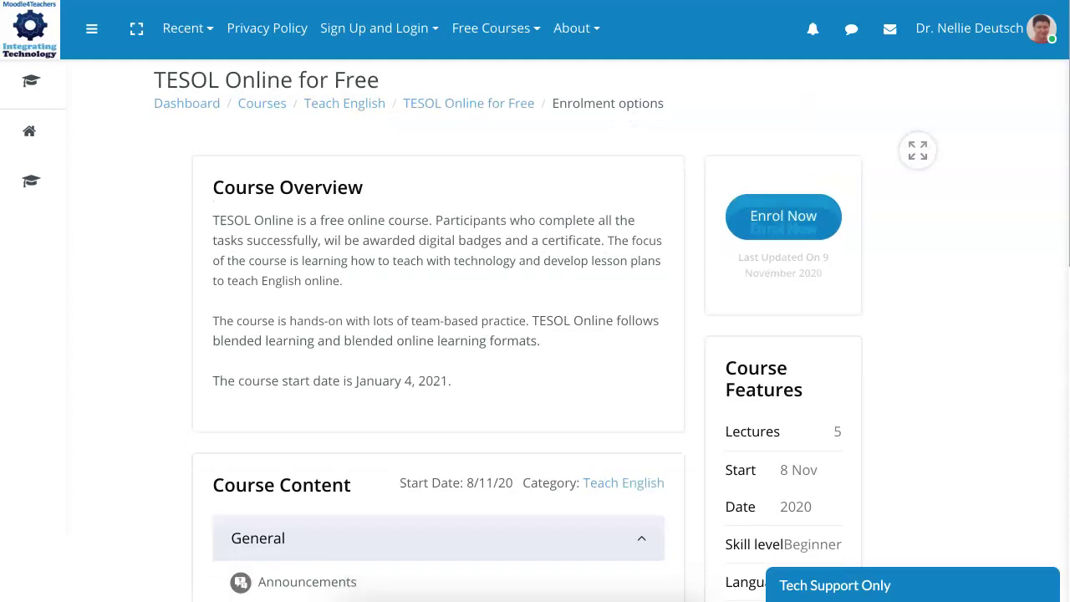
scroll(535, 334, "down", 3)
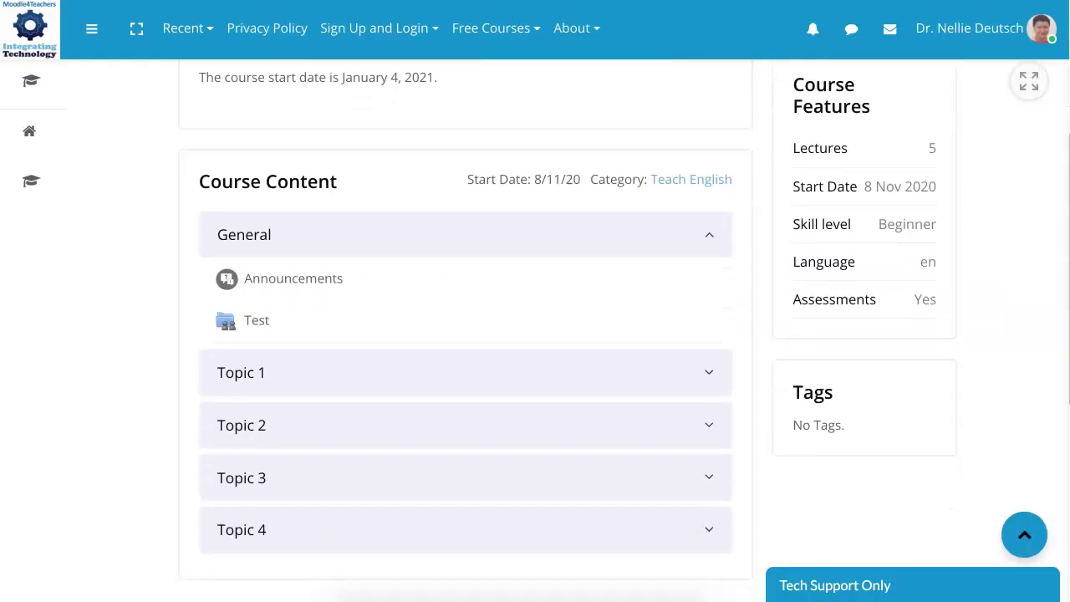
scroll(466, 363, "down", 1)
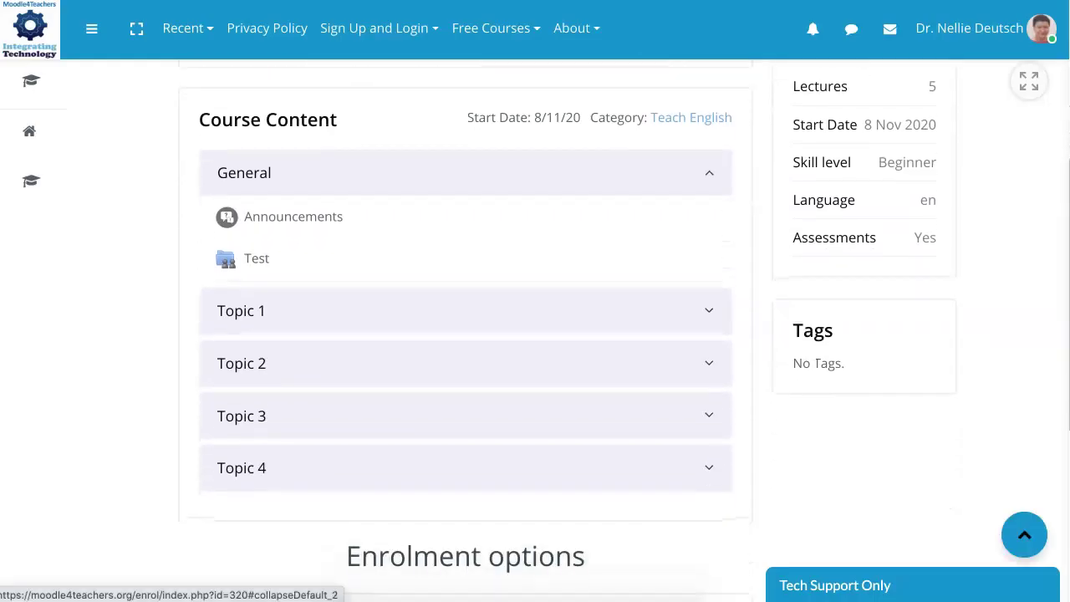
scroll(465, 362, "down", 3)
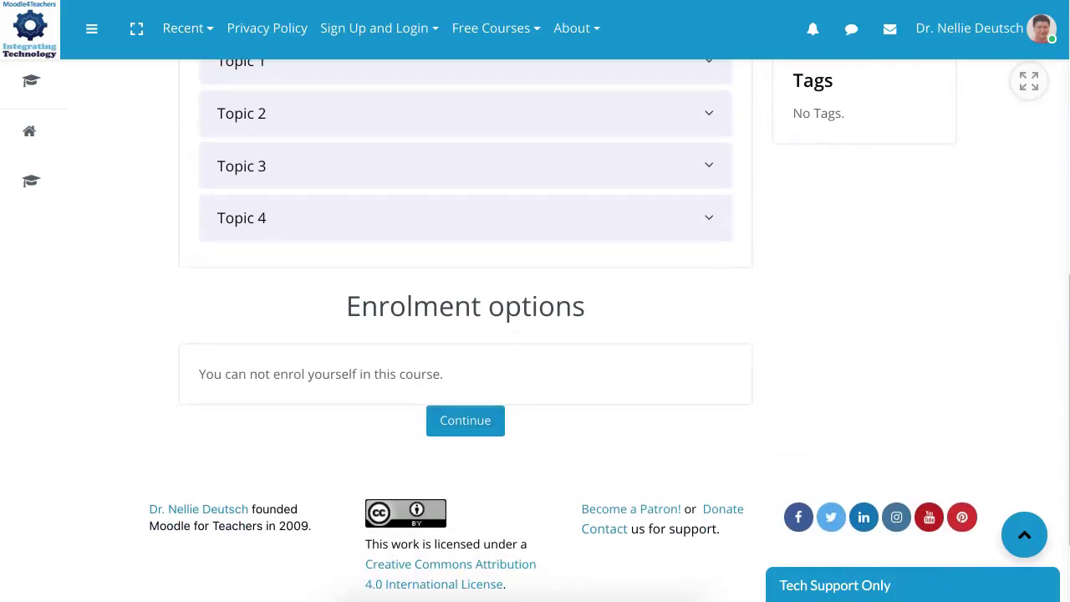
scroll(535, 331, "up", 8)
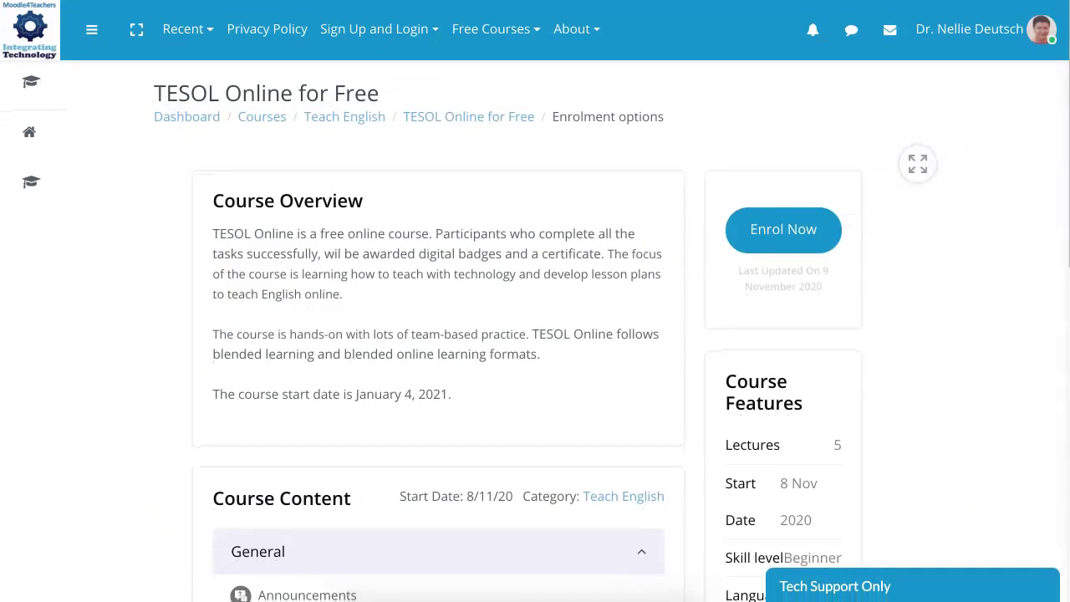
scroll(783, 228, "down", 10)
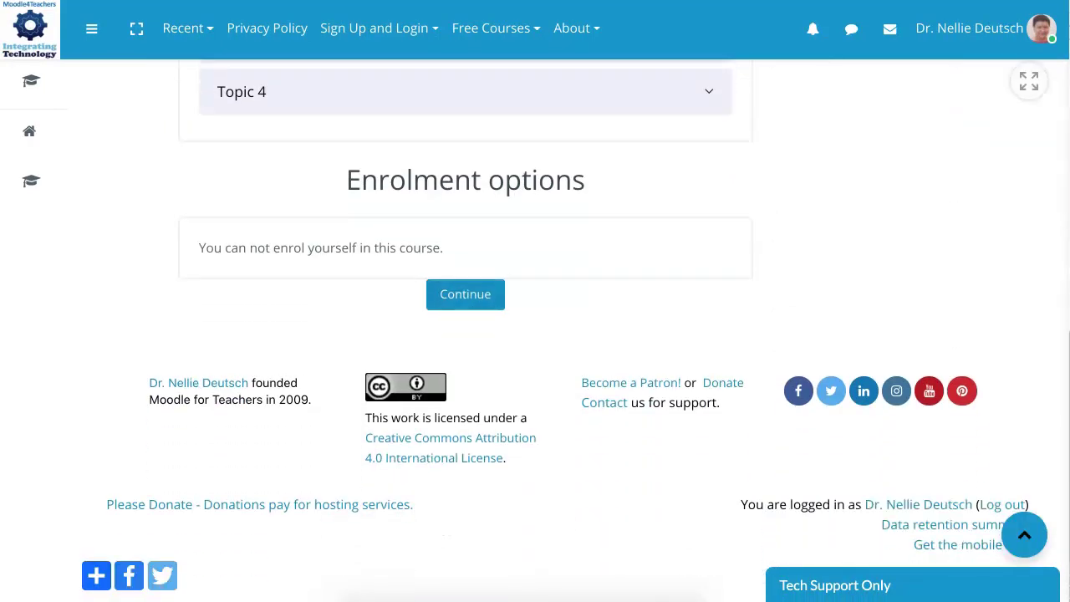
scroll(466, 334, "up", 6)
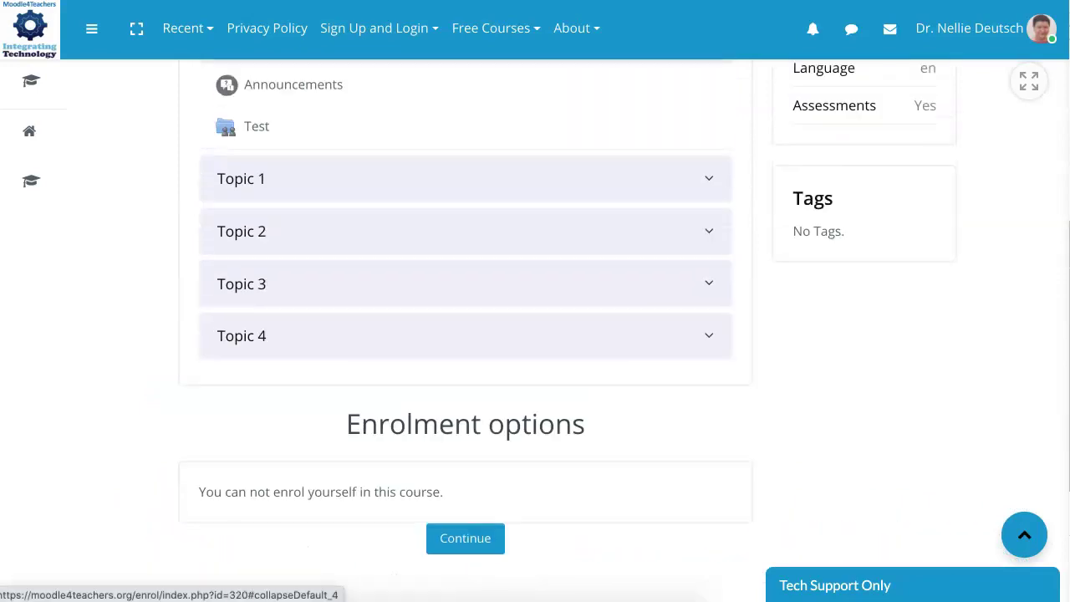
scroll(466, 334, "up", 3)
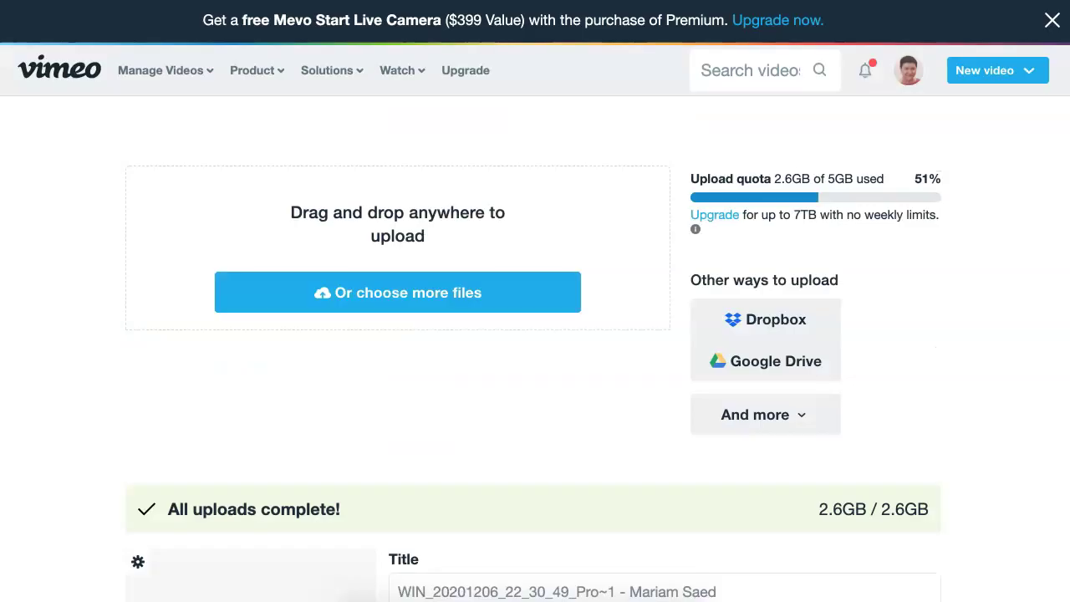
Open the My Videos library on Vimeo and look through the newly uploaded introduction videos.
left_click_drag(691, 178, 789, 414)
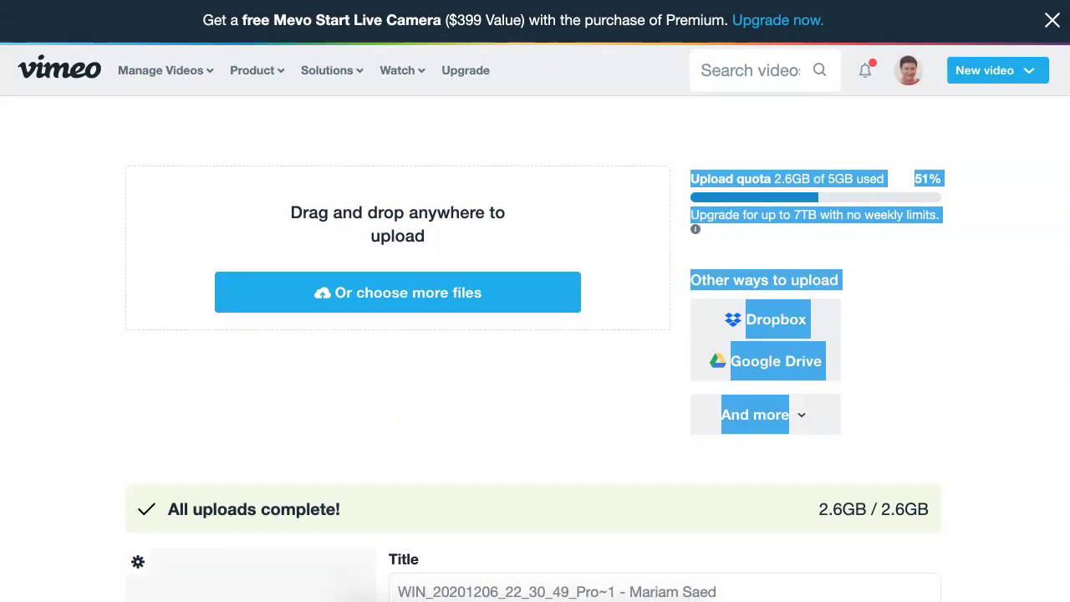
left_click_drag(789, 414, 166, 70)
mouse_move(165, 64)
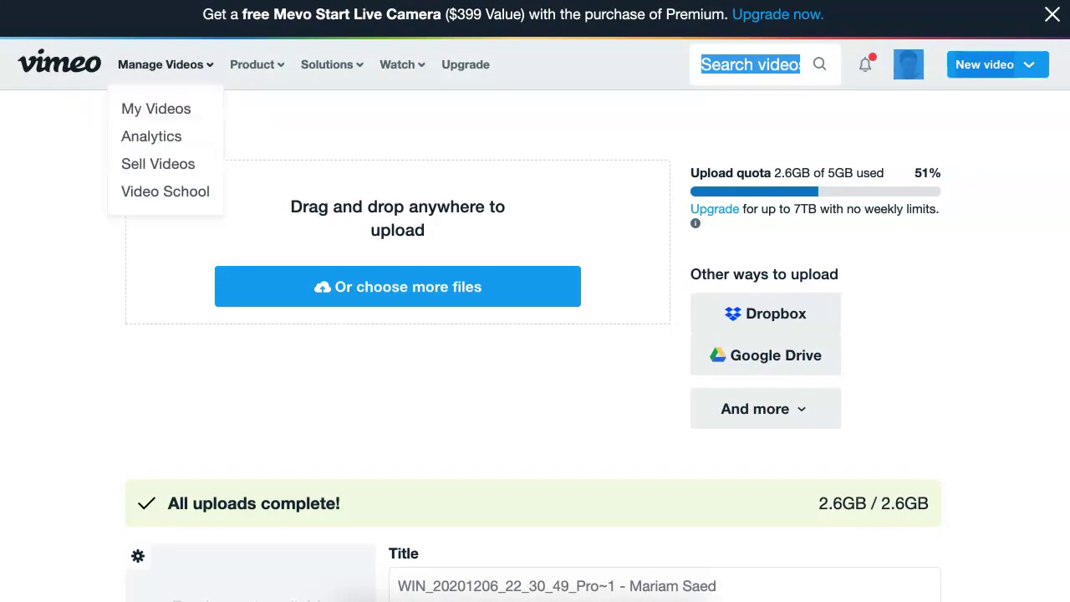
left_click(155, 108)
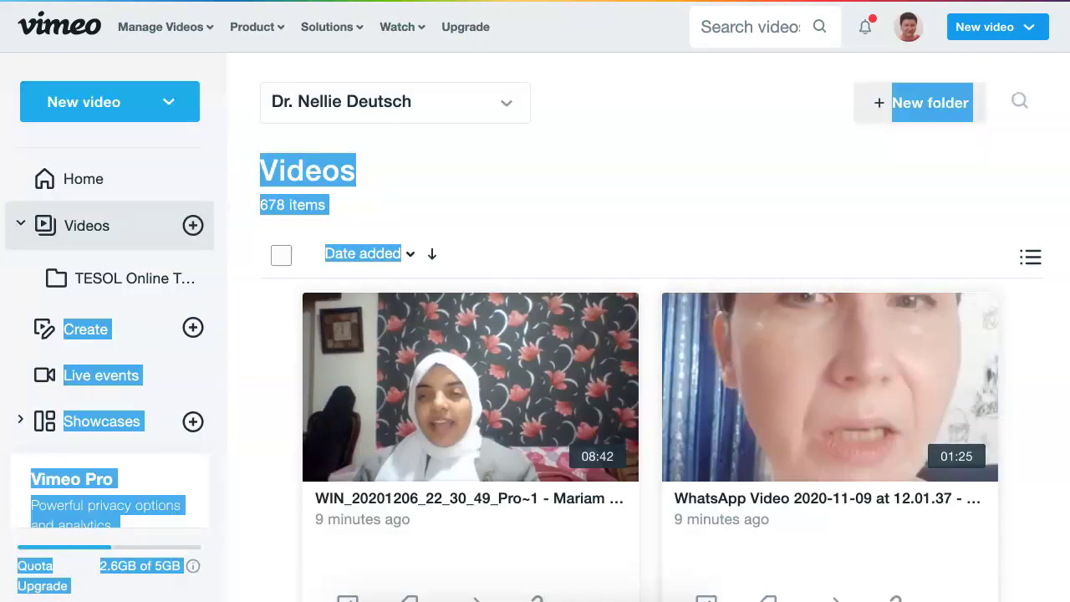
scroll(650, 448, "down", 15)
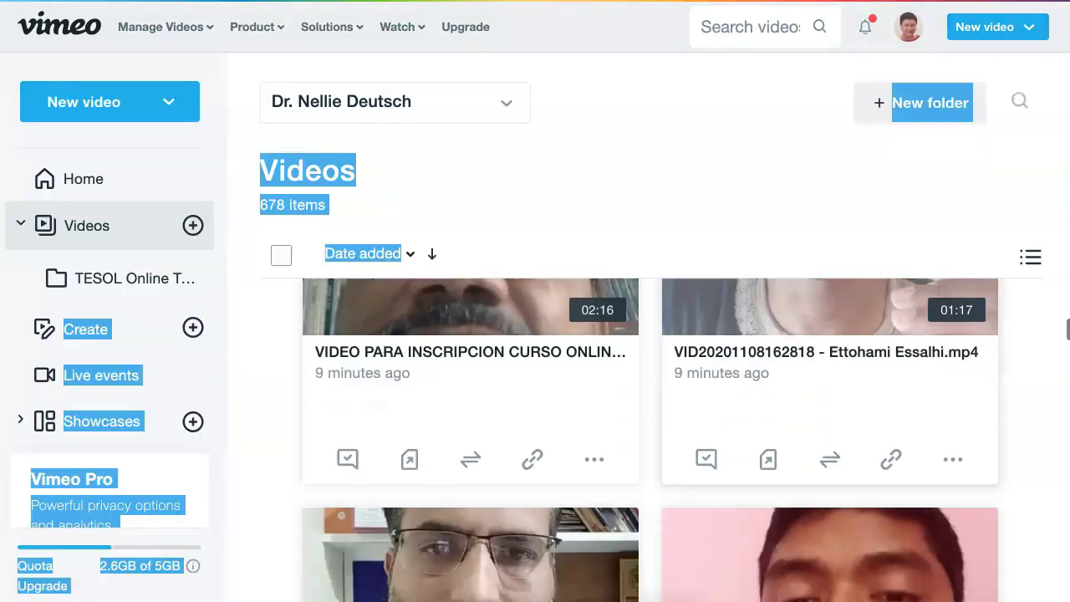
scroll(650, 440, "down", 15)
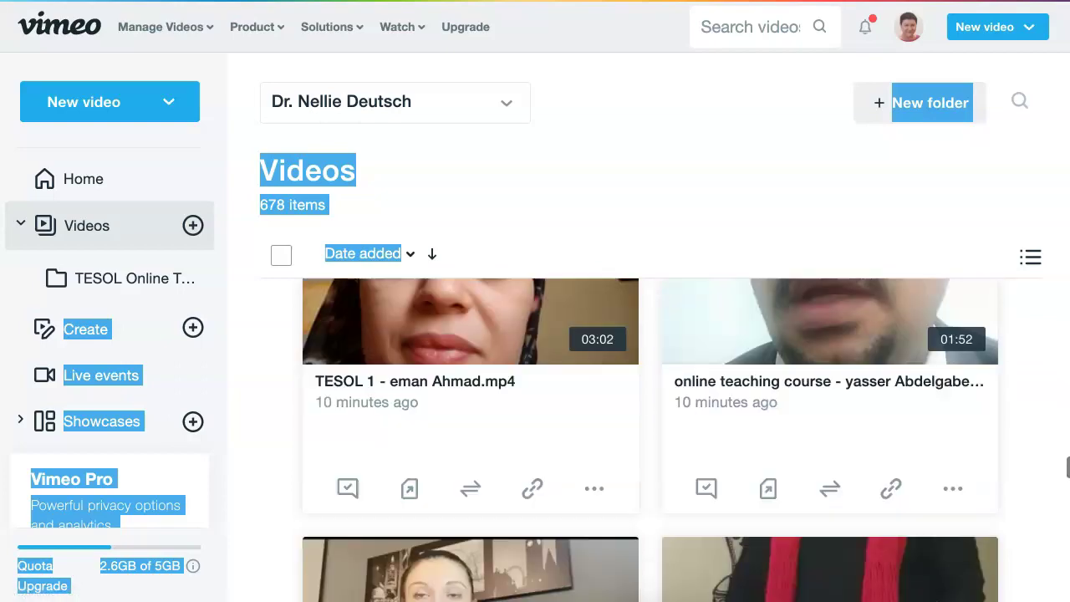
scroll(651, 439, "down", 15)
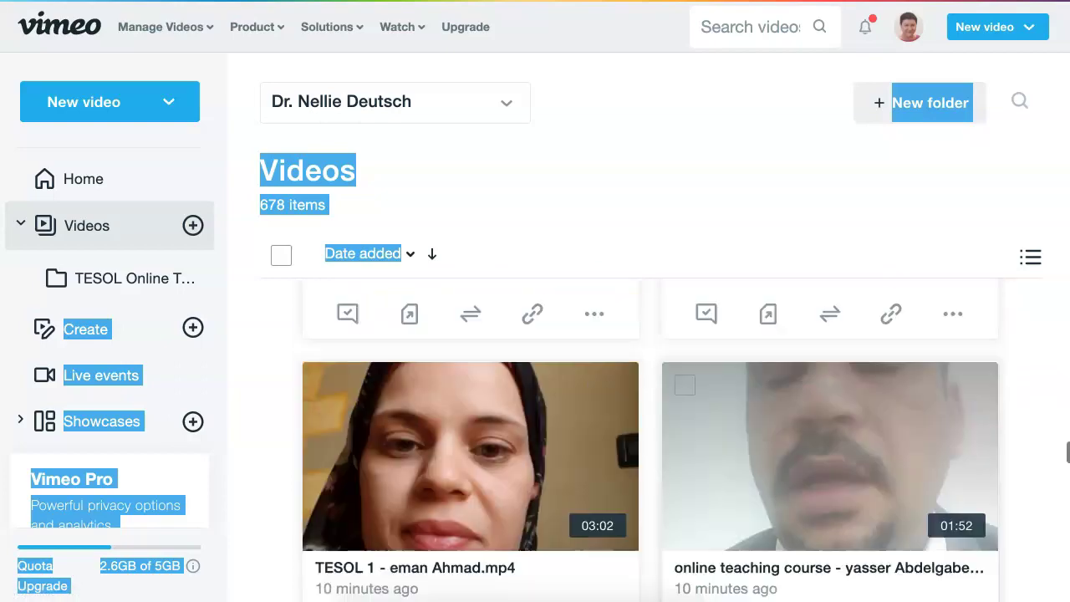
scroll(650, 439, "down", 8)
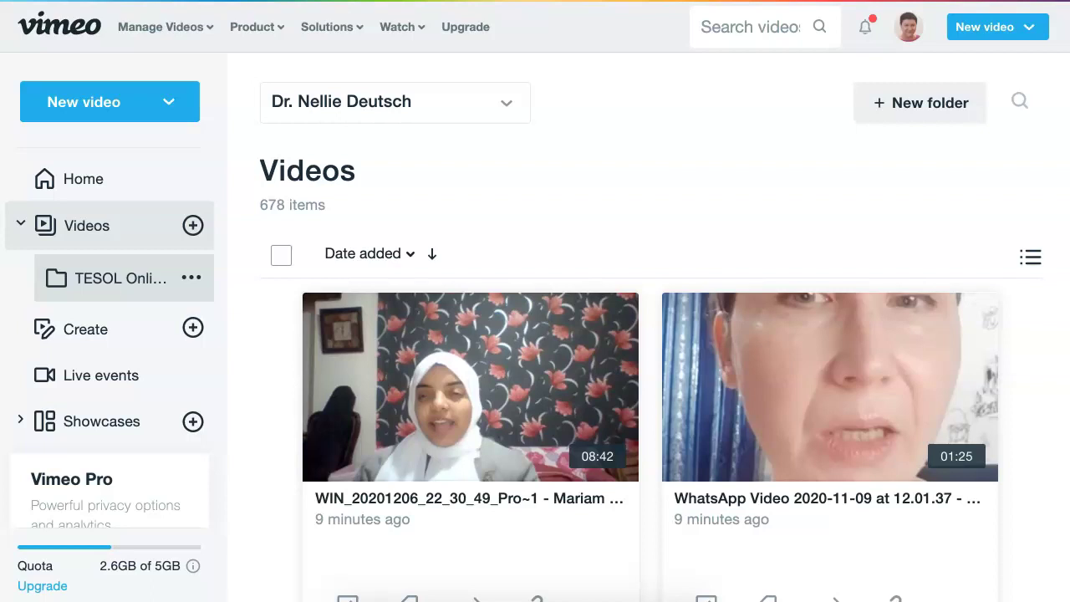
Show all videos in list view and select each of the 21 listed videos added on 12/12/2020.
left_click(117, 277)
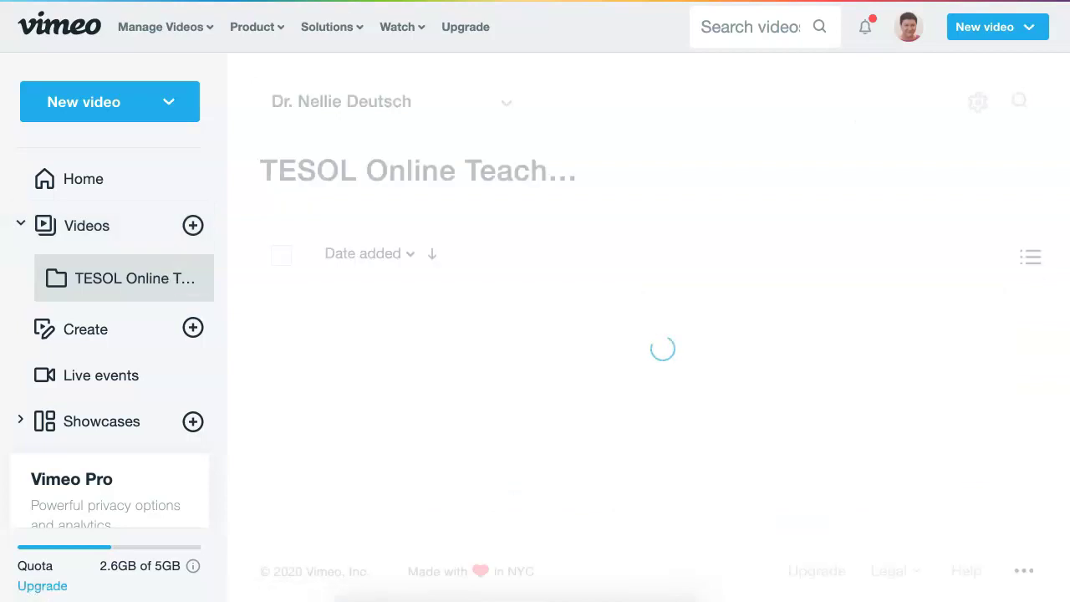
left_click(86, 225)
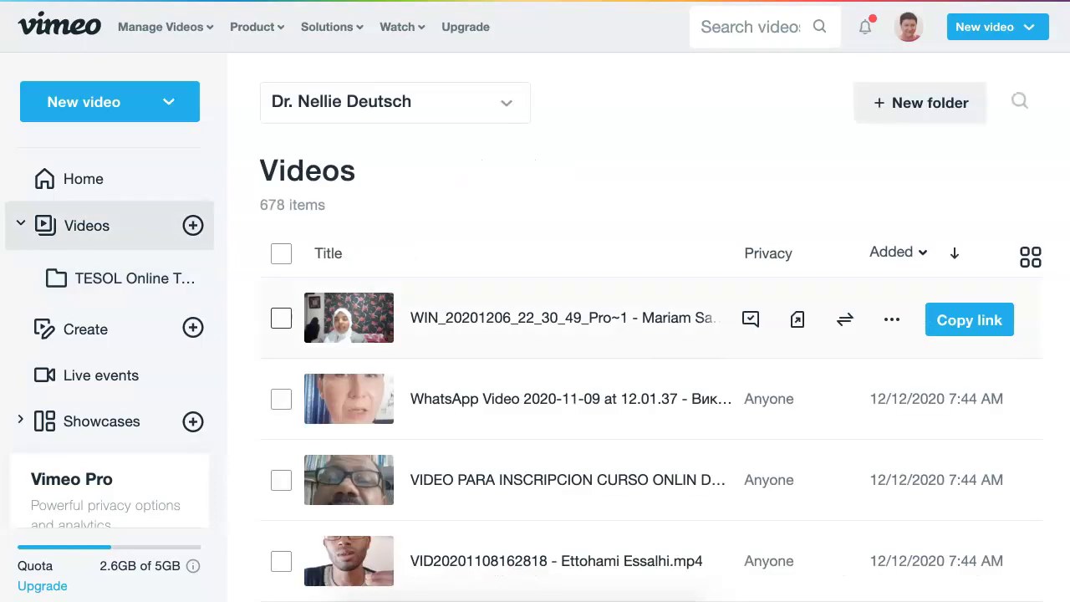
left_click(281, 318)
left_click(281, 399)
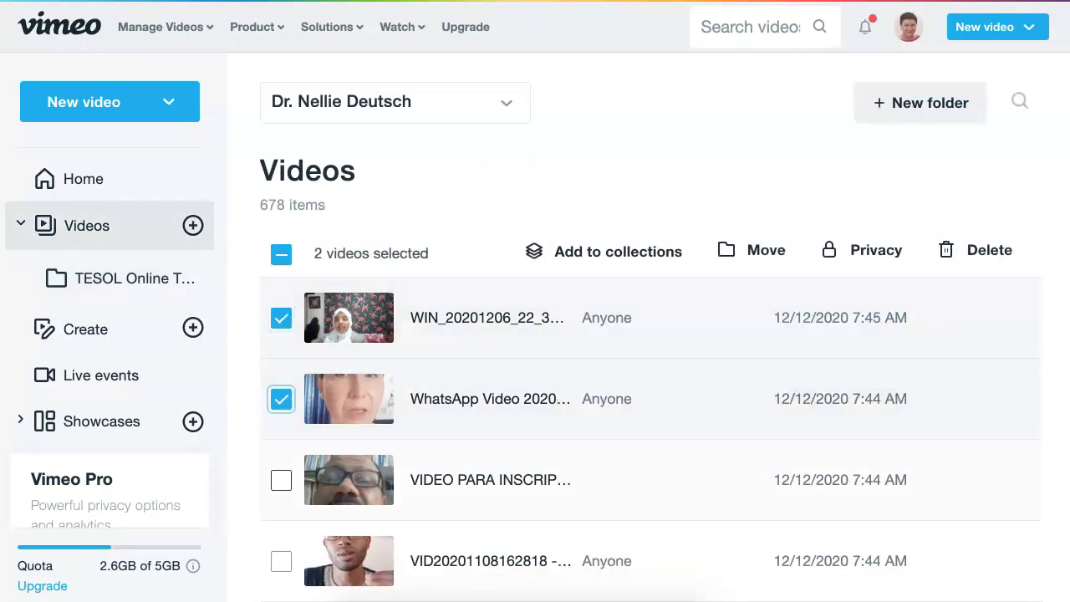
left_click(281, 480)
scroll(280, 445, "down", 1)
left_click(281, 443)
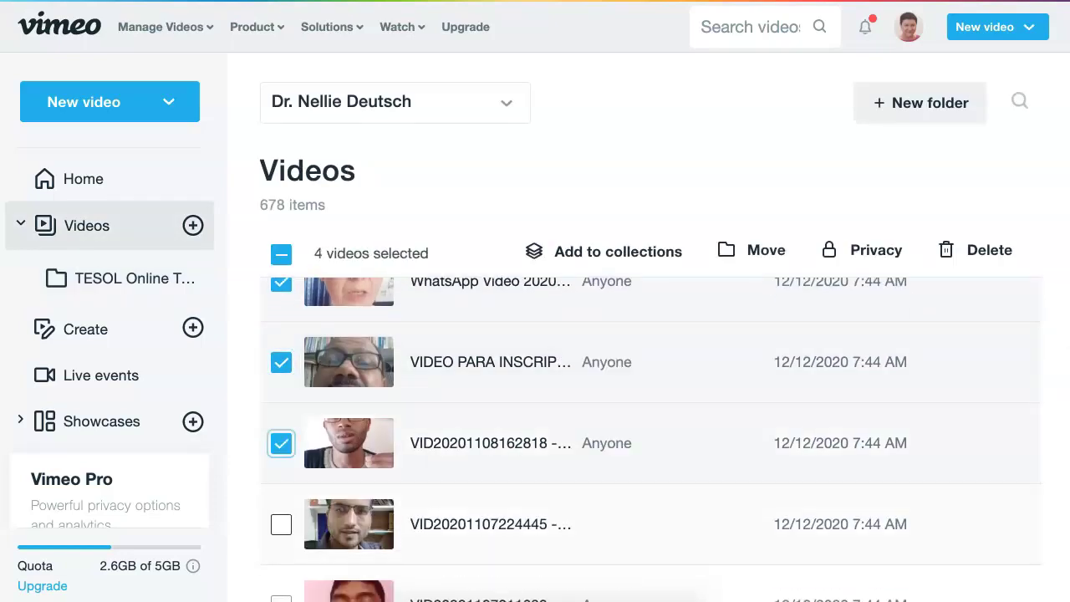
left_click(281, 524)
scroll(281, 502, "down", 2)
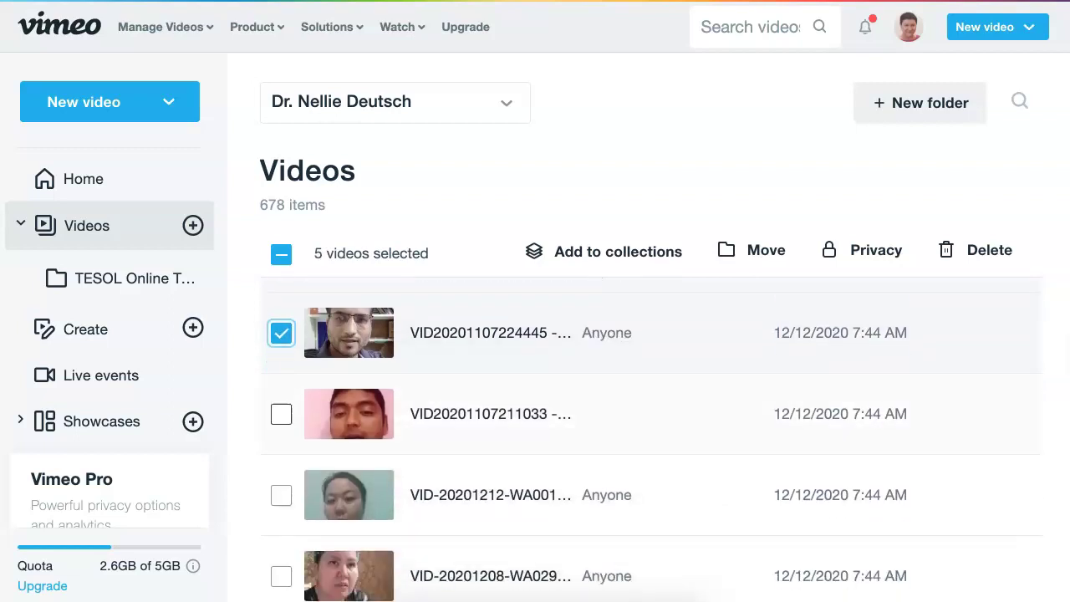
left_click(281, 414)
scroll(281, 435, "down", 1)
left_click(281, 459)
scroll(281, 443, "down", 2)
left_click(281, 432)
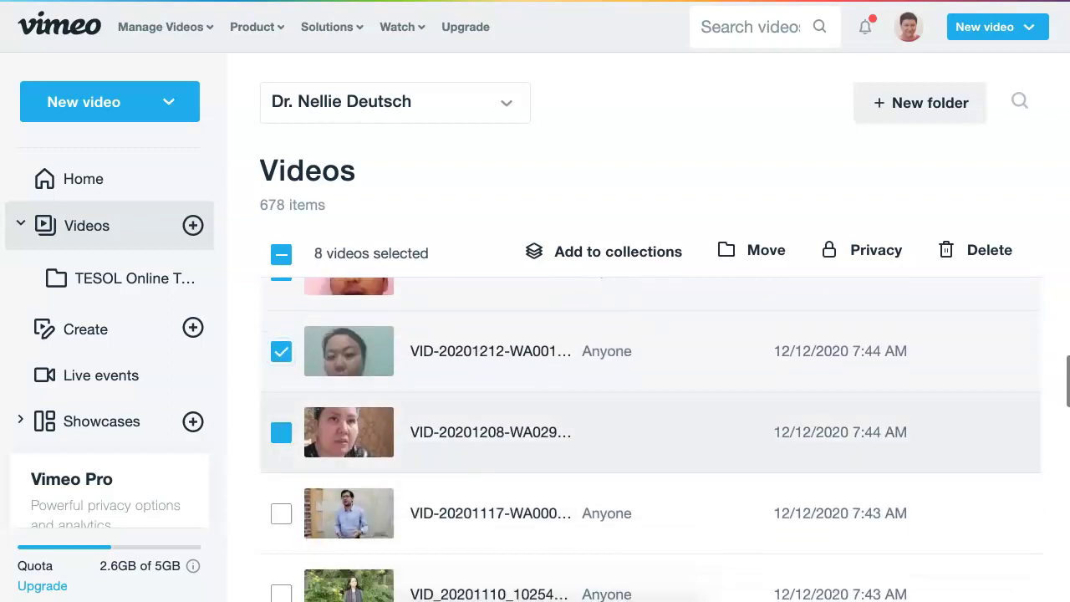
left_click(281, 514)
scroll(281, 502, "down", 1)
left_click(281, 485)
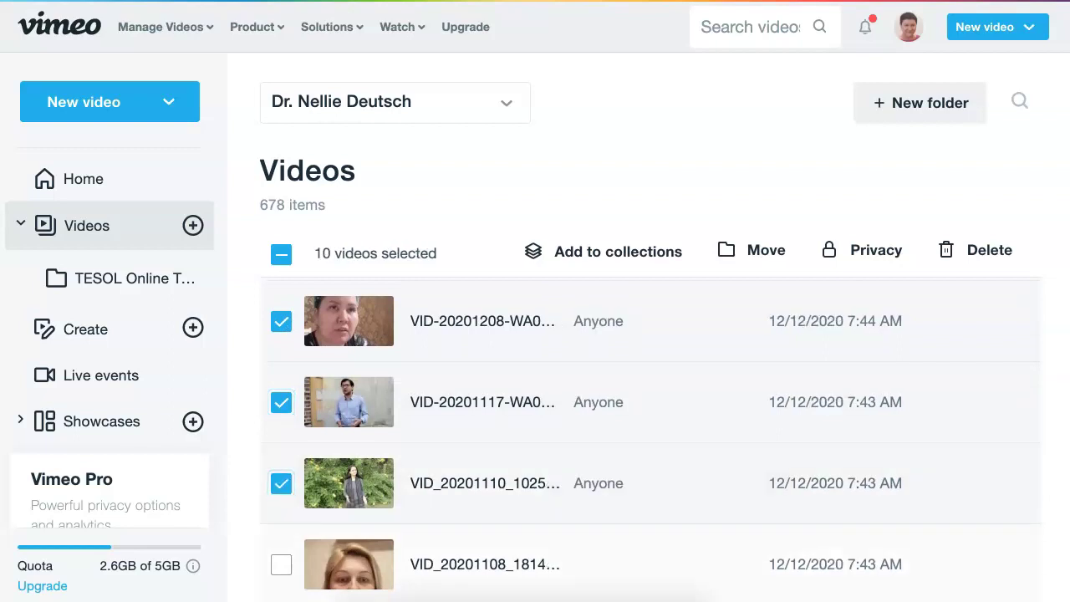
scroll(281, 485, "down", 2)
left_click(281, 418)
left_click(281, 499)
left_click(281, 580)
scroll(281, 502, "down", 2)
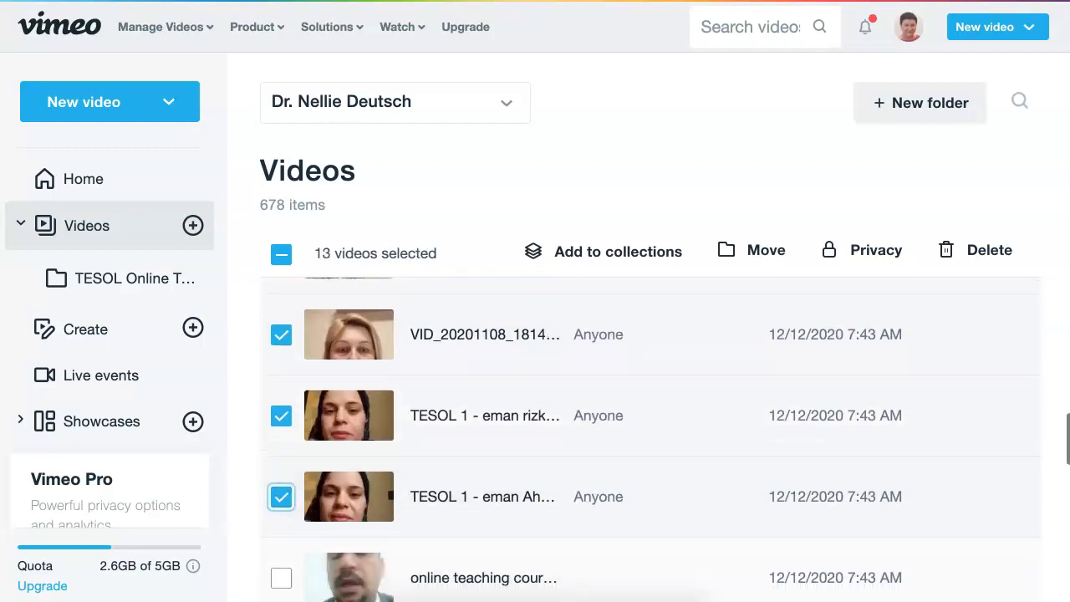
left_click(280, 520)
scroll(281, 520, "down", 2)
left_click(281, 490)
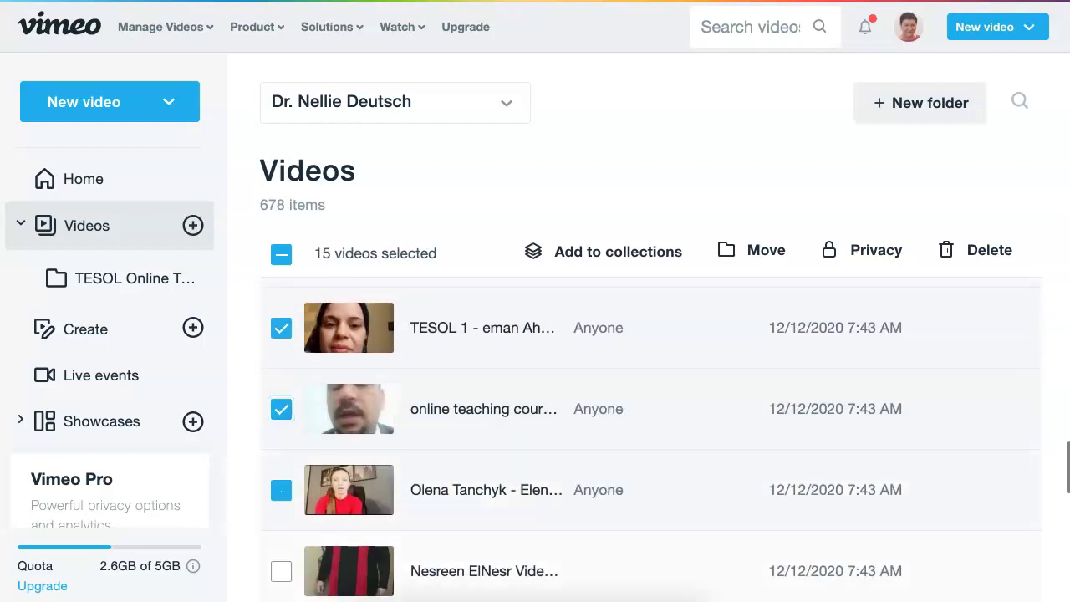
left_click(281, 571)
scroll(281, 571, "down", 3)
left_click(281, 418)
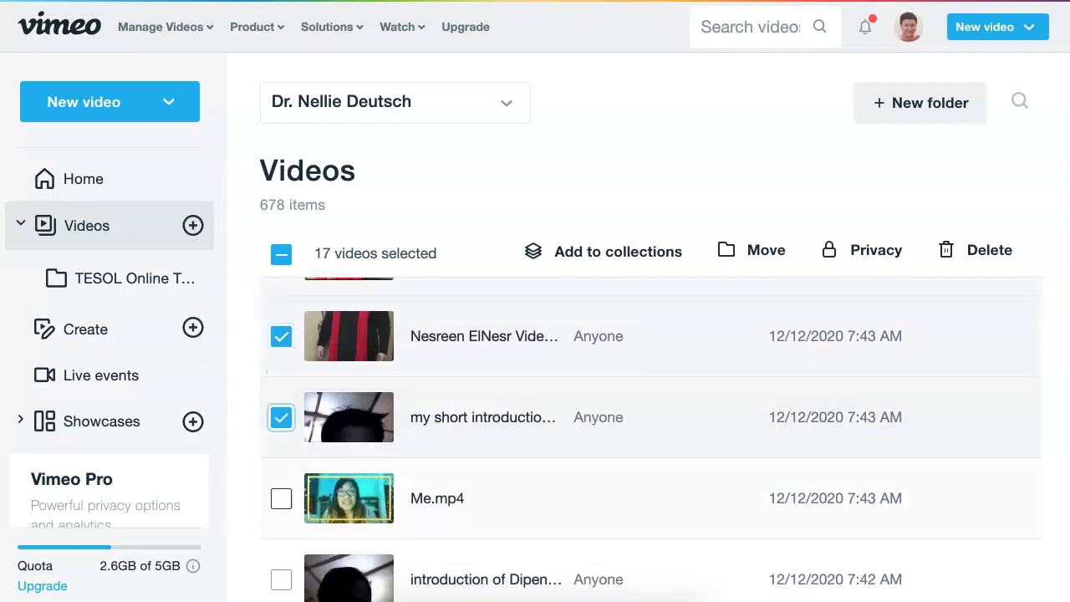
left_click(281, 498)
scroll(281, 498, "down", 1)
left_click(281, 463)
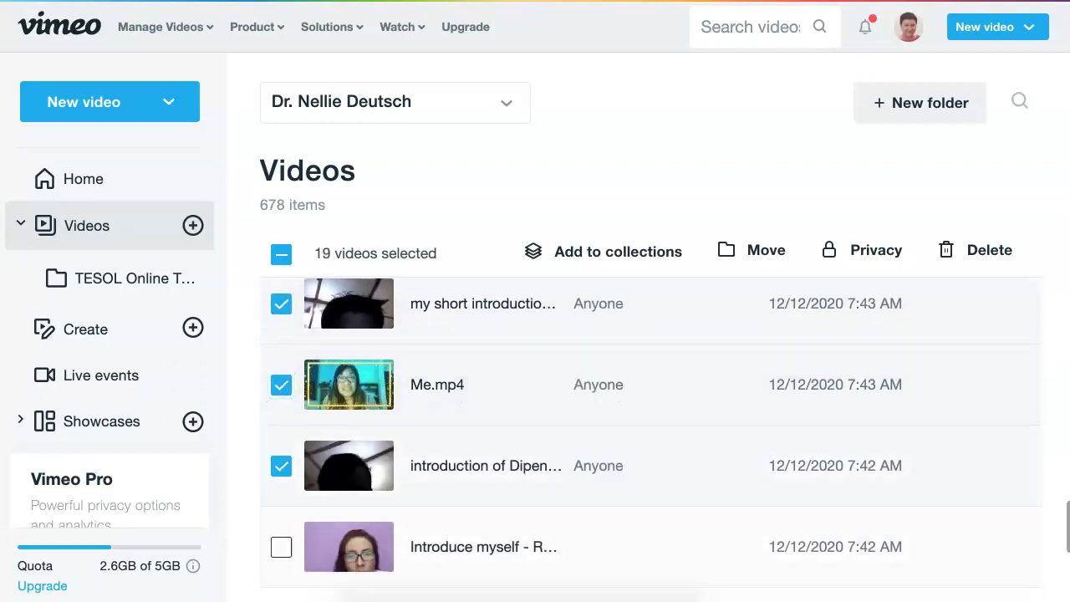
scroll(281, 463, "down", 2)
left_click(281, 412)
left_click(281, 493)
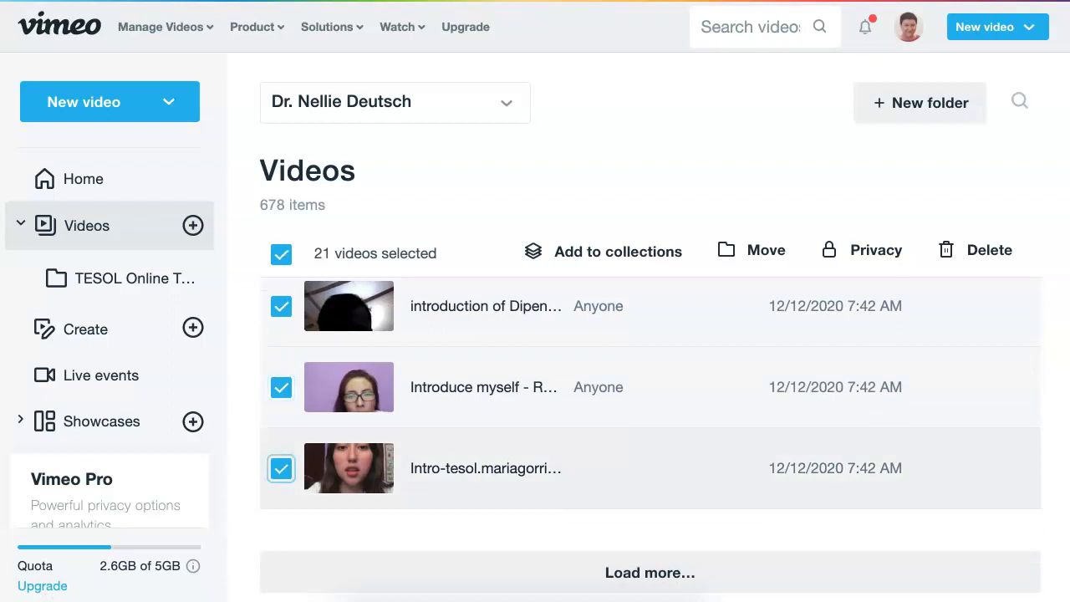
scroll(281, 493, "down", 1)
scroll(281, 447, "down", 1)
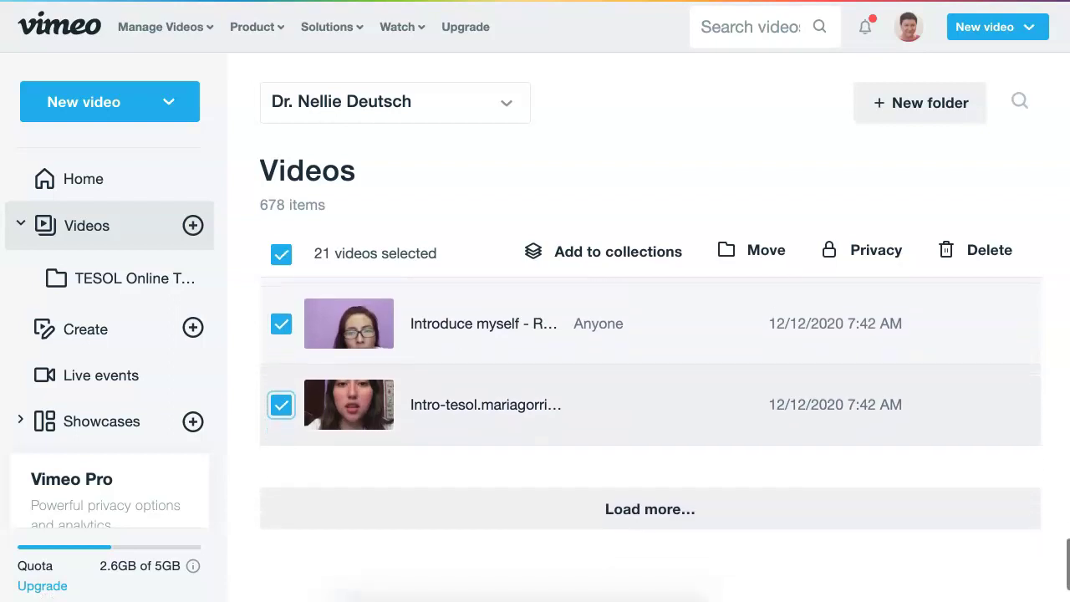
Load more videos and add the remaining five uploads dated 12/12/2020 to the selection, leaving out the 11/7/2020 video.
key("Return")
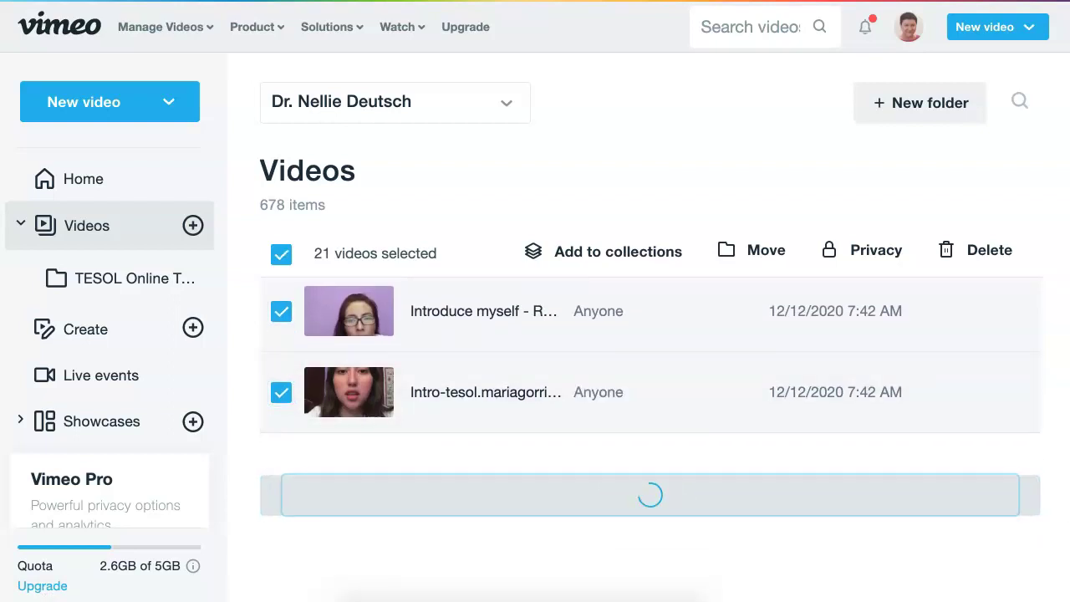
scroll(652, 439, "down", 2)
scroll(652, 439, "down", 5)
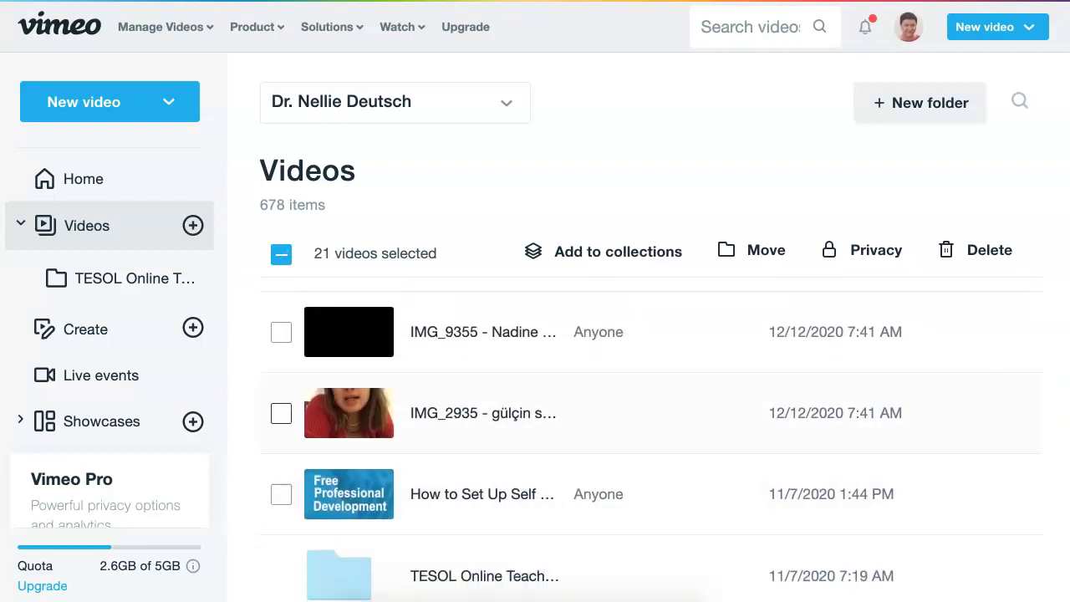
left_click(281, 413)
left_click(281, 332)
scroll(281, 332, "up", 1)
left_click(281, 310)
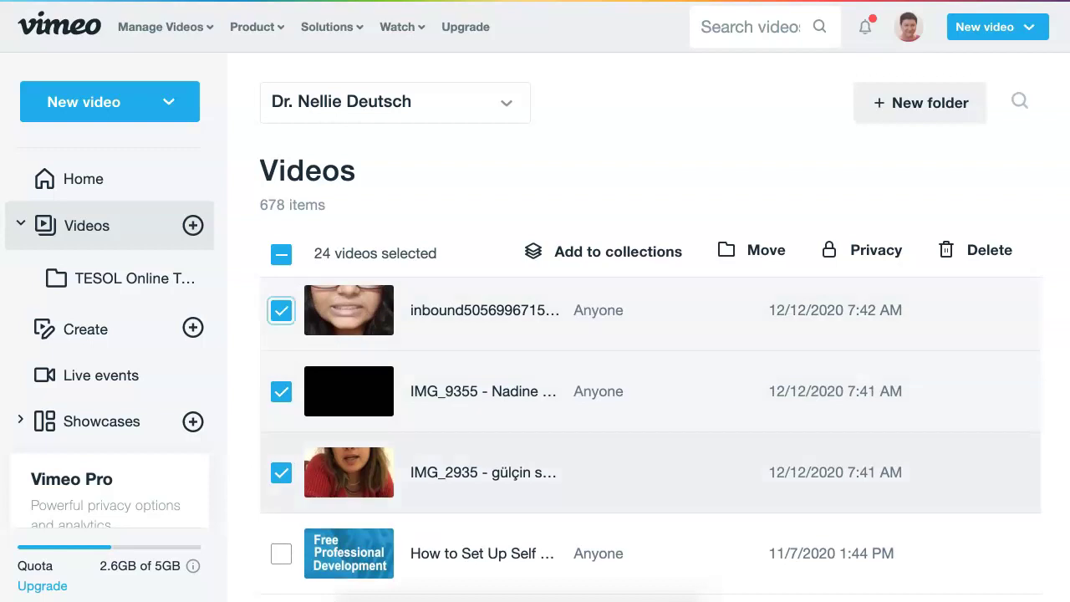
left_click(281, 553)
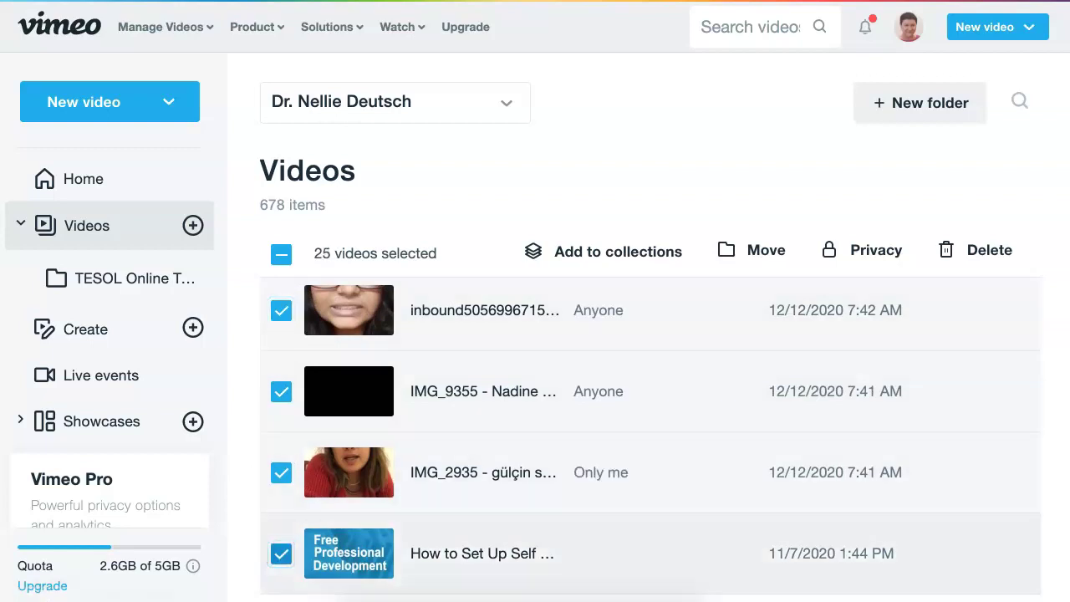
left_click(281, 554)
scroll(281, 394, "up", 1)
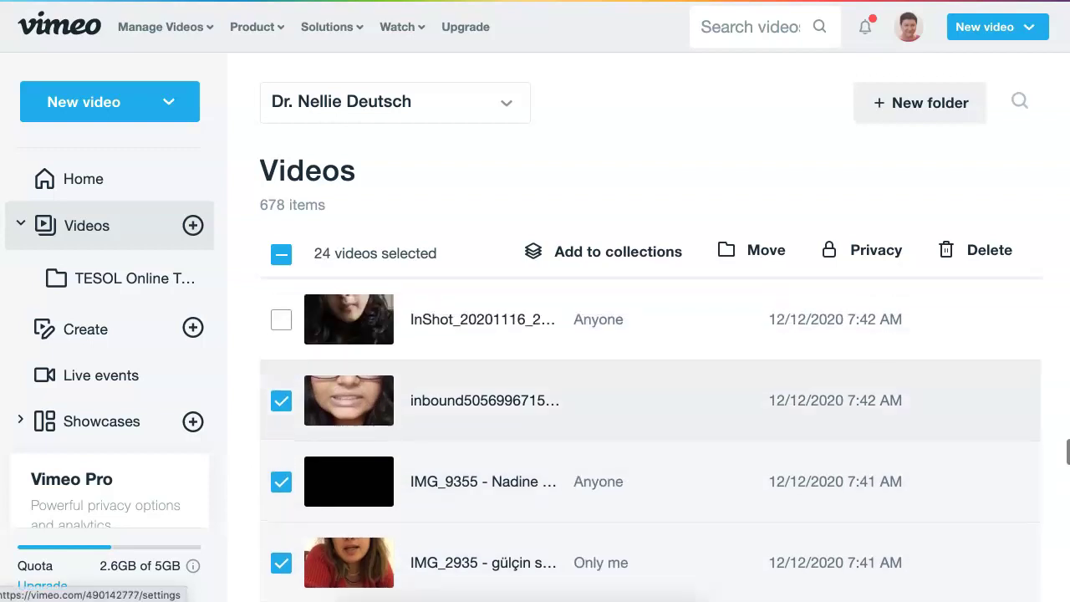
scroll(281, 395, "up", 1)
left_click(281, 361)
scroll(281, 361, "up", 1)
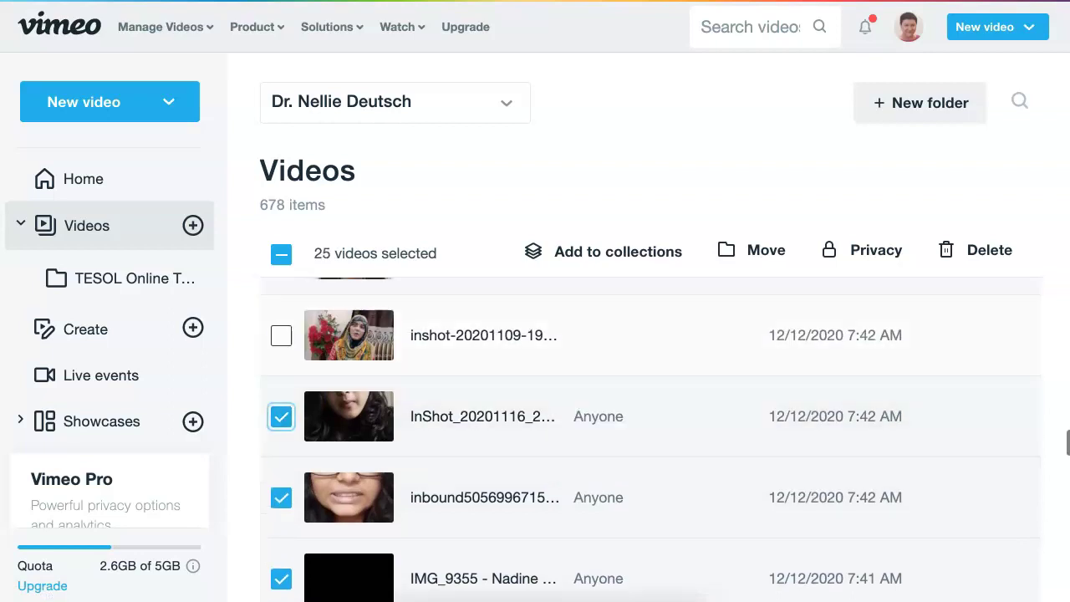
left_click(281, 335)
Review the video list to check that every upload from 12/12/2020 is selected.
scroll(280, 334, "up", 2)
scroll(280, 335, "up", 3)
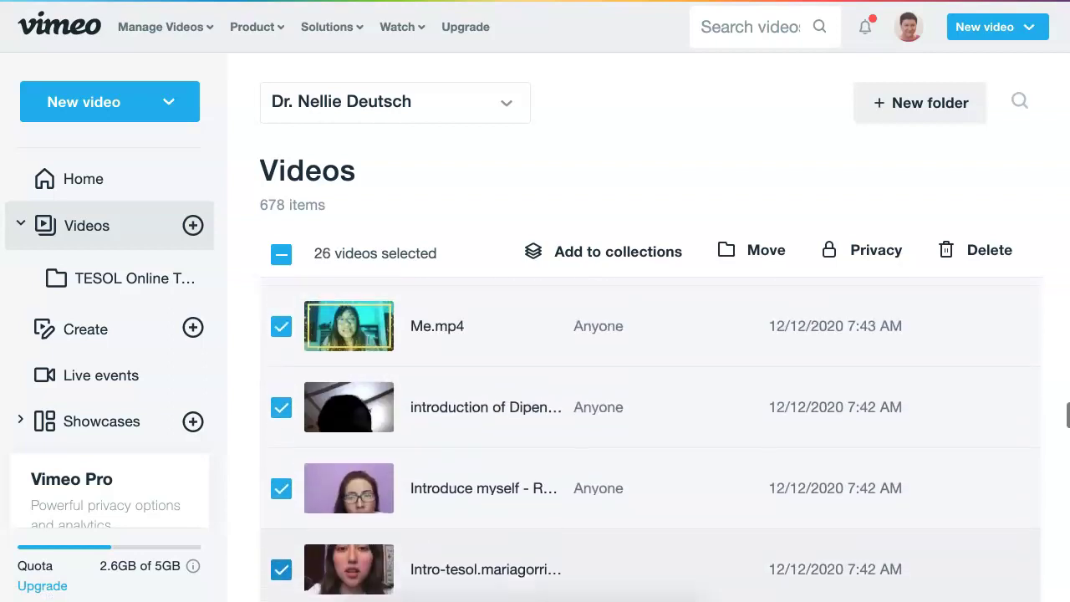
scroll(280, 334, "up", 2)
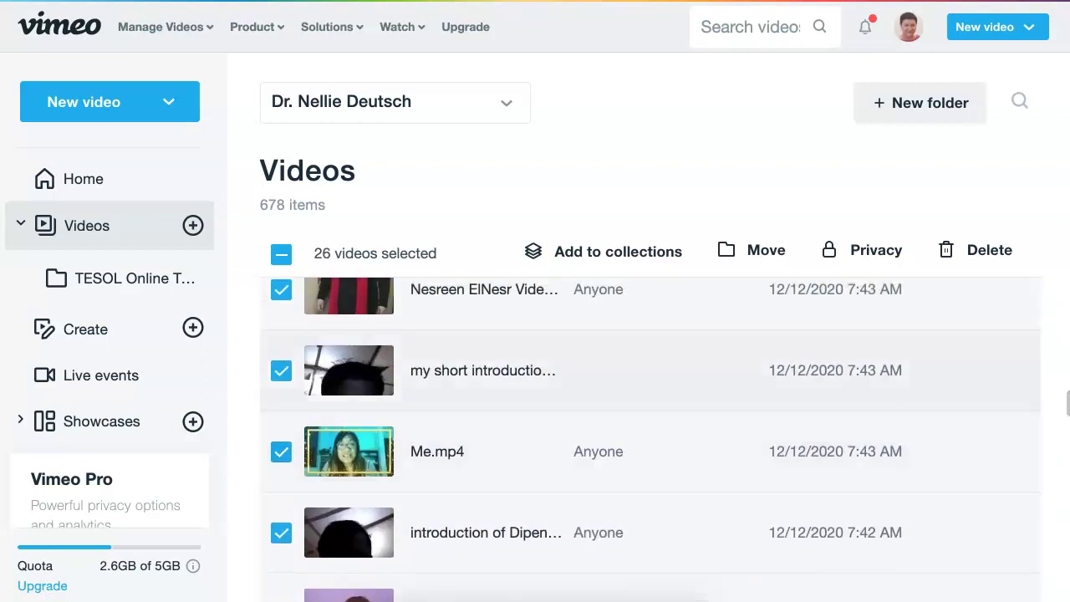
scroll(652, 440, "up", 1)
scroll(653, 439, "up", 4)
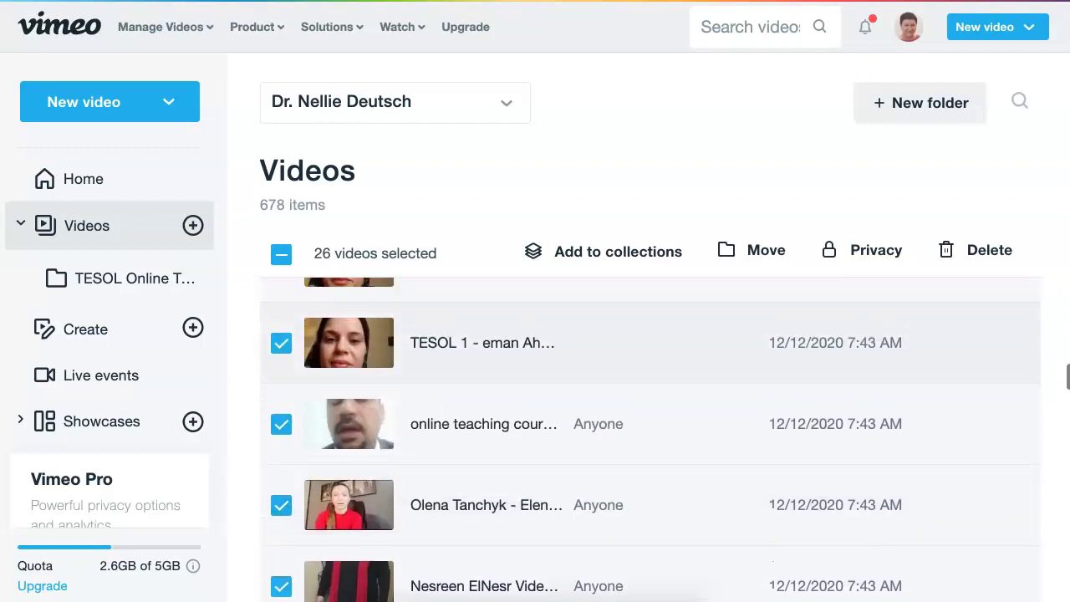
scroll(652, 439, "up", 4)
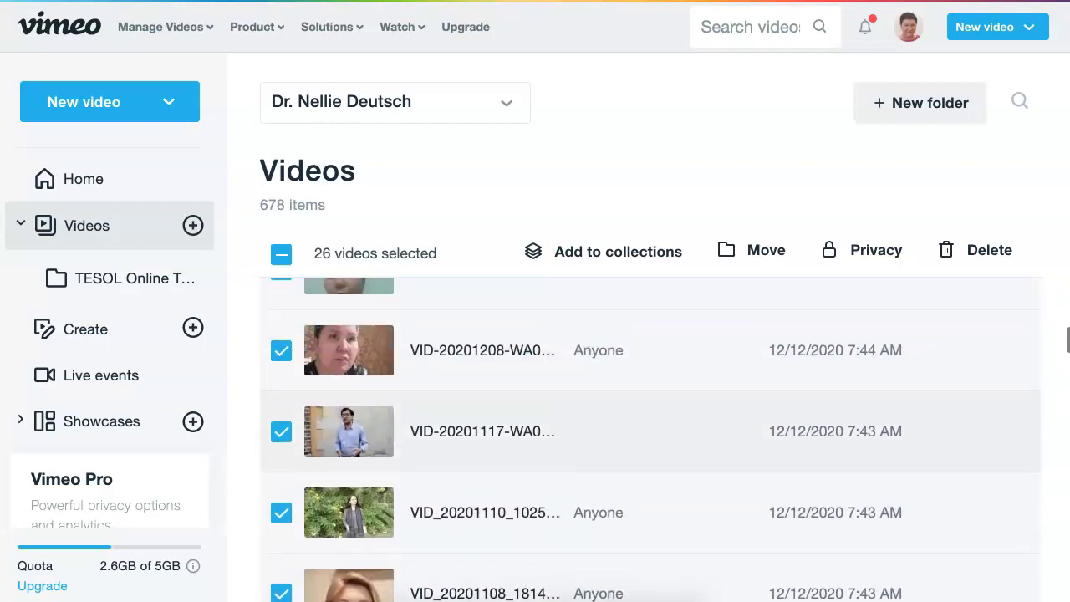
scroll(652, 439, "up", 5)
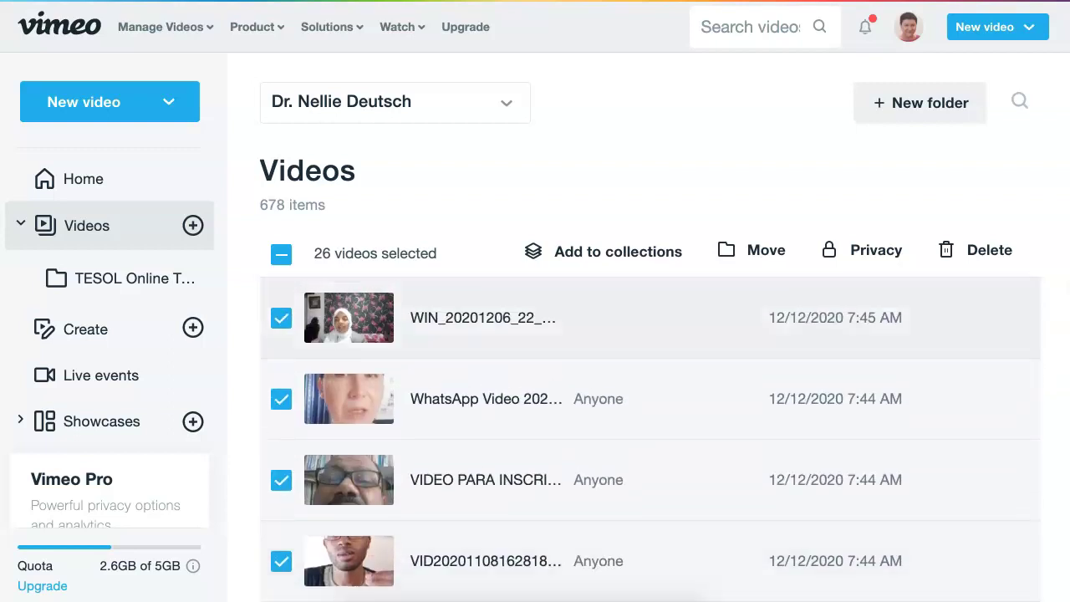
scroll(652, 438, "down", 5)
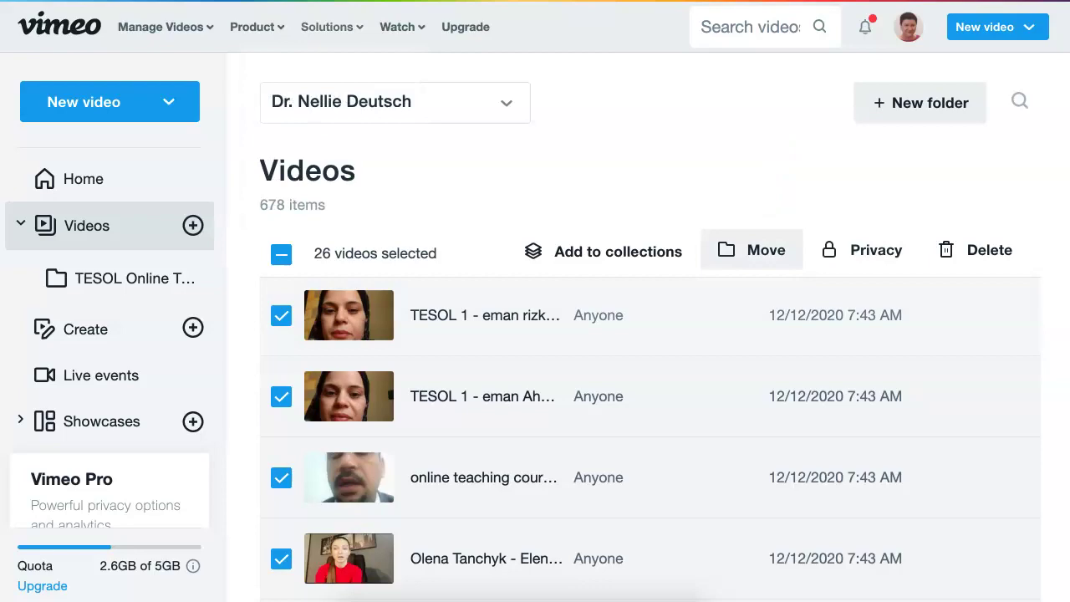
Move the 26 selected videos to the TESOL Online Teacher Candidates folder.
left_click(752, 250)
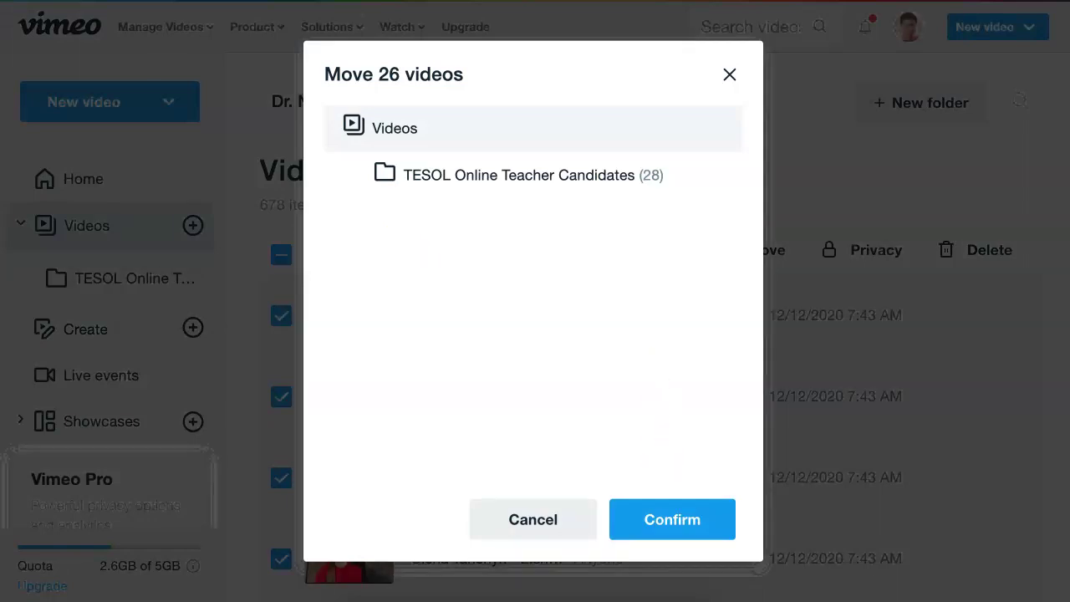
left_click(518, 175)
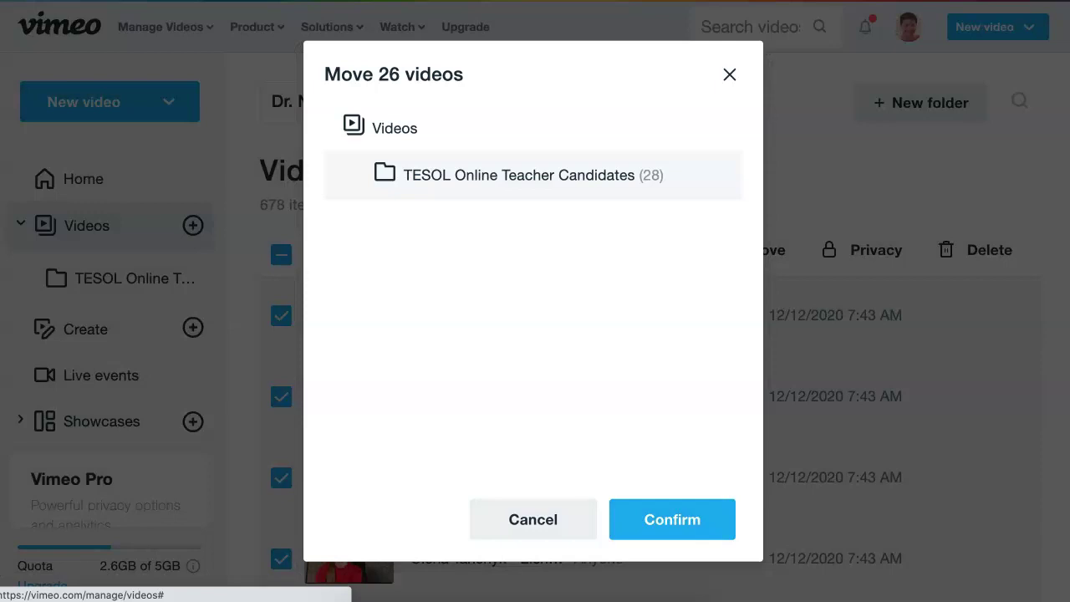
left_click(672, 519)
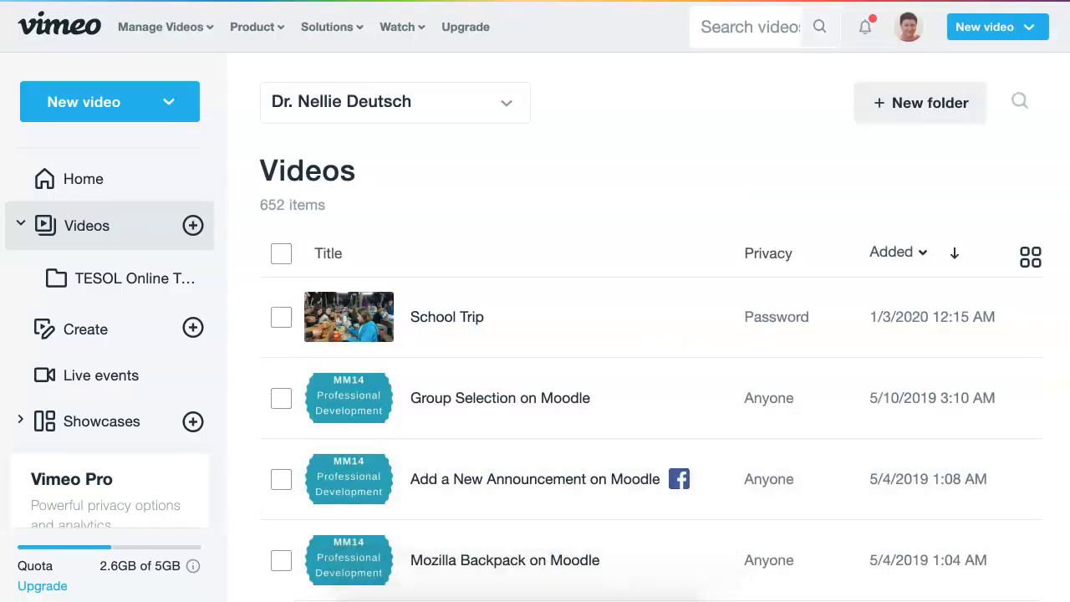
Open the TESOL Online Teacher Candidates folder and look over the videos moved into it.
scroll(650, 418, "down", 15)
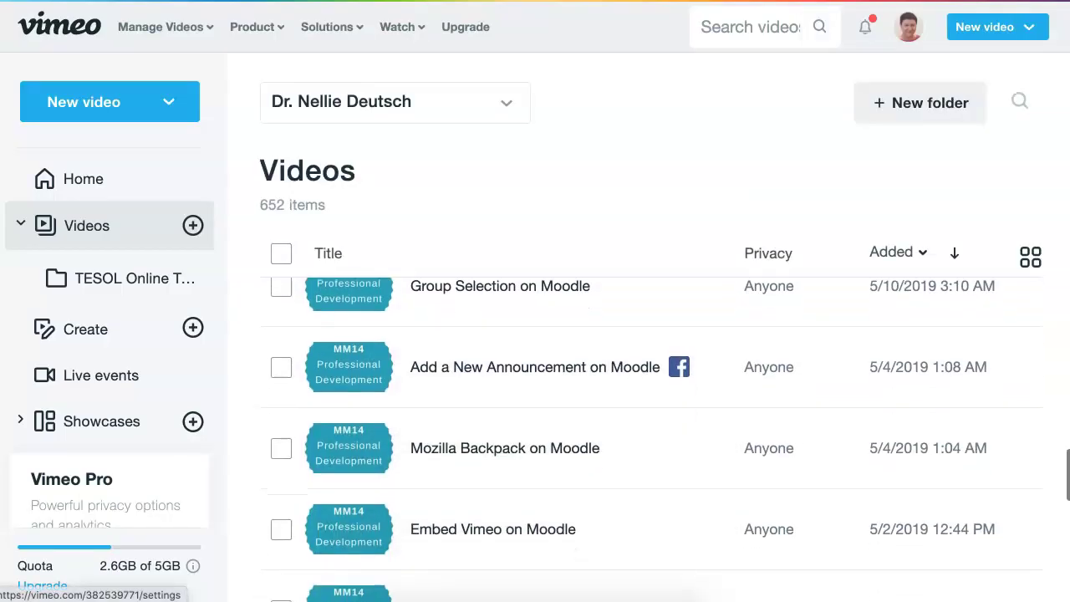
scroll(650, 376, "up", 15)
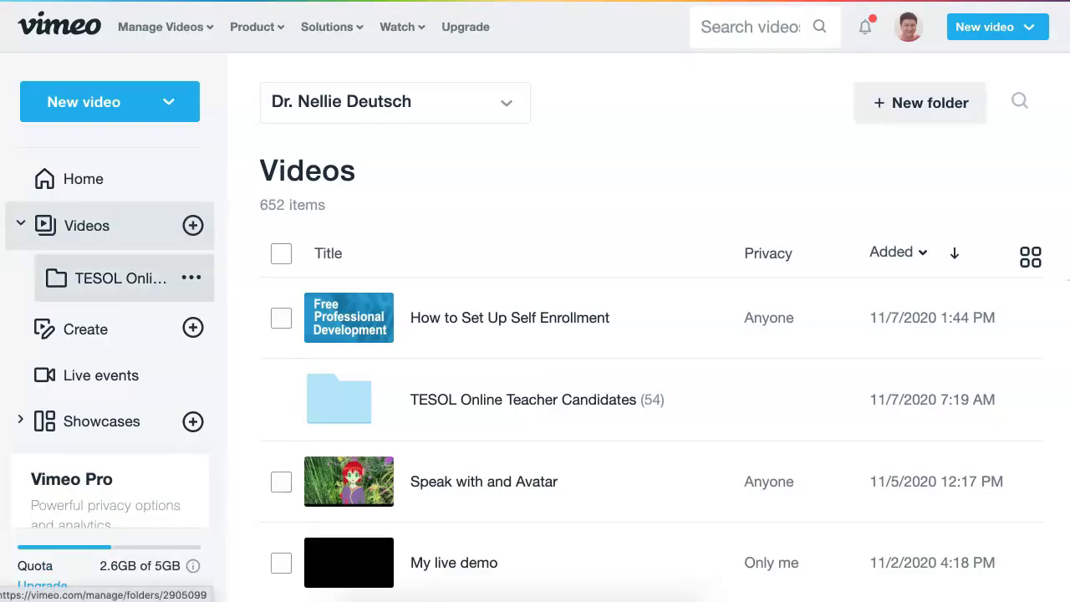
left_click(126, 278)
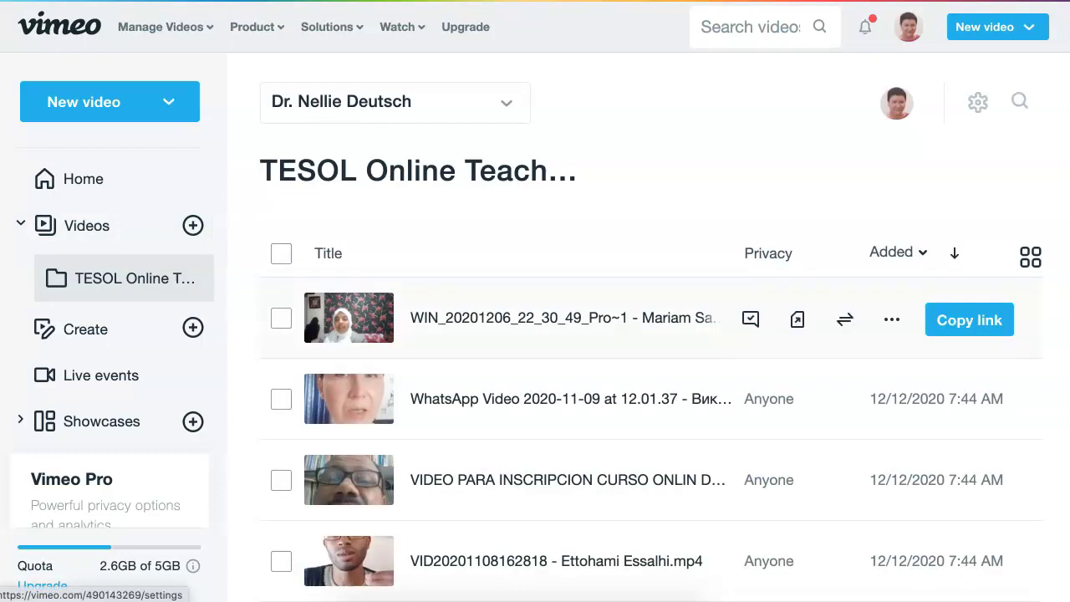
scroll(652, 390, "down", 8)
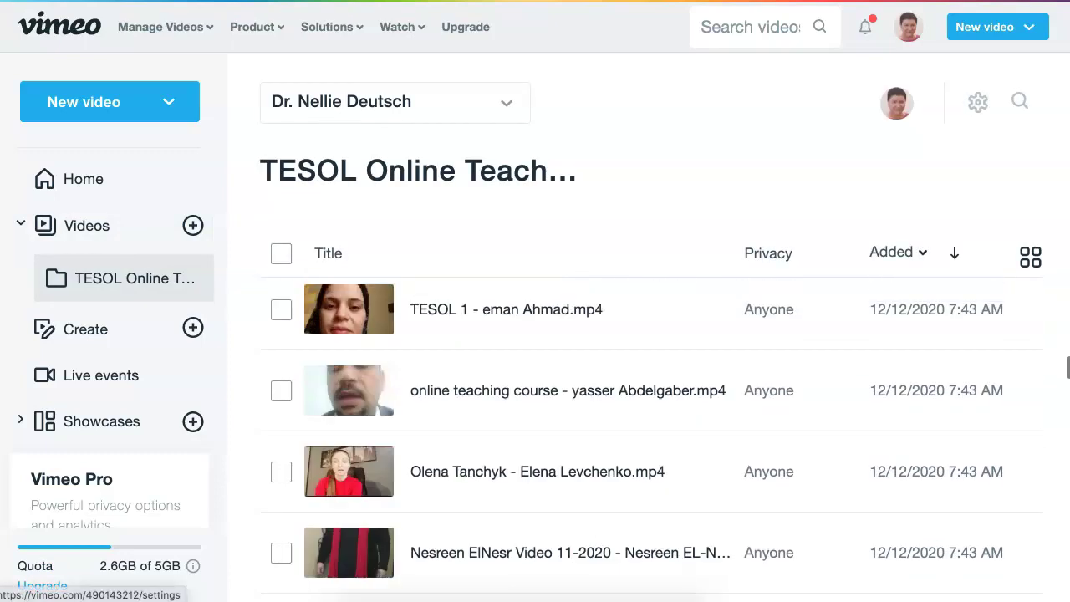
scroll(653, 389, "up", 8)
scroll(653, 389, "up", 1)
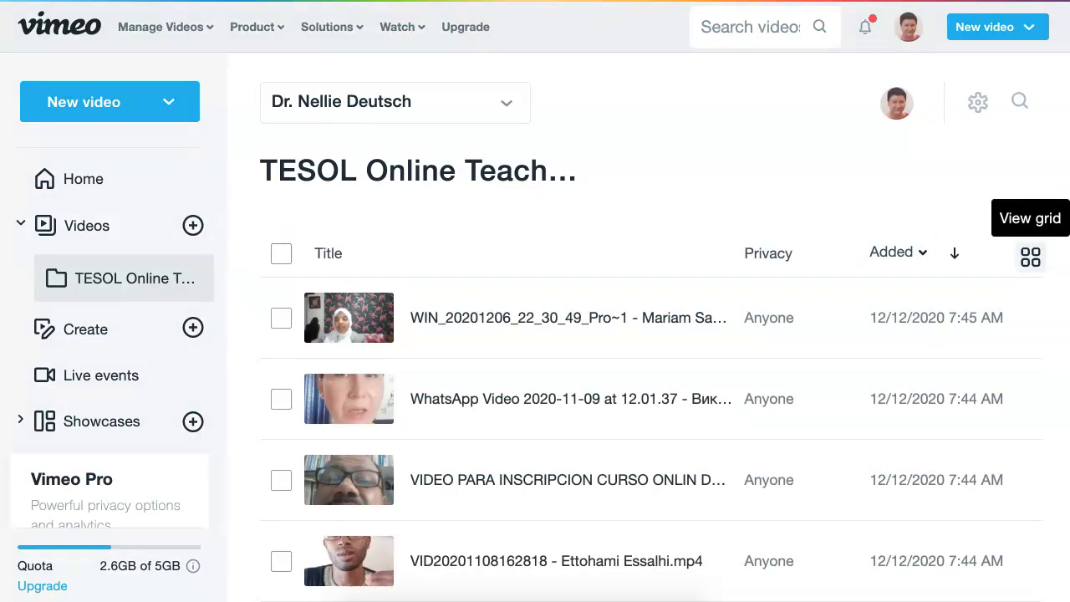
Try the grid view for the folder's videos and return to the list view.
left_click(1030, 258)
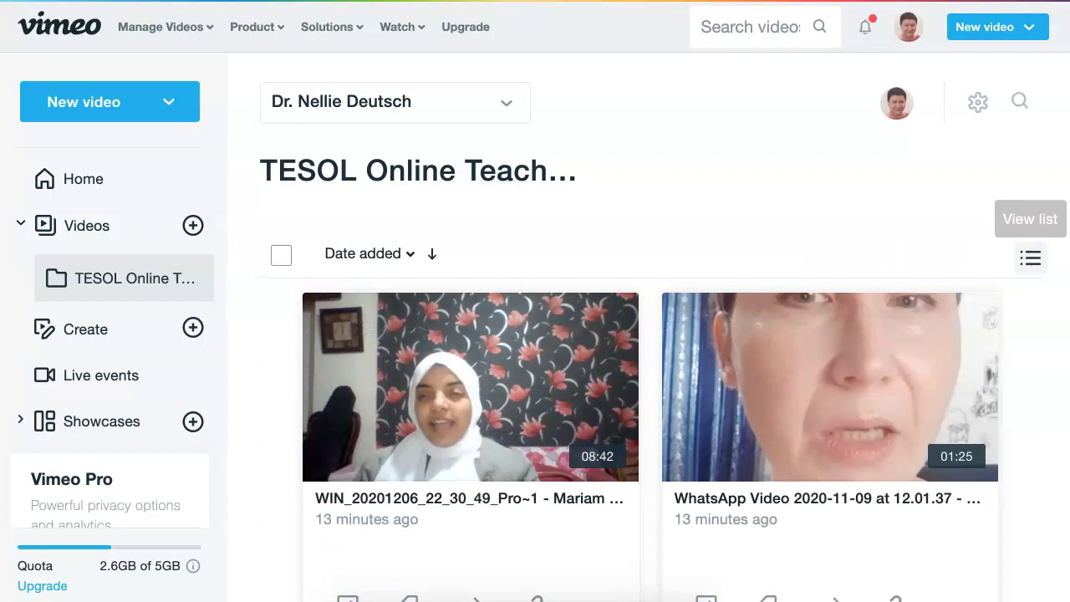
left_click(1030, 258)
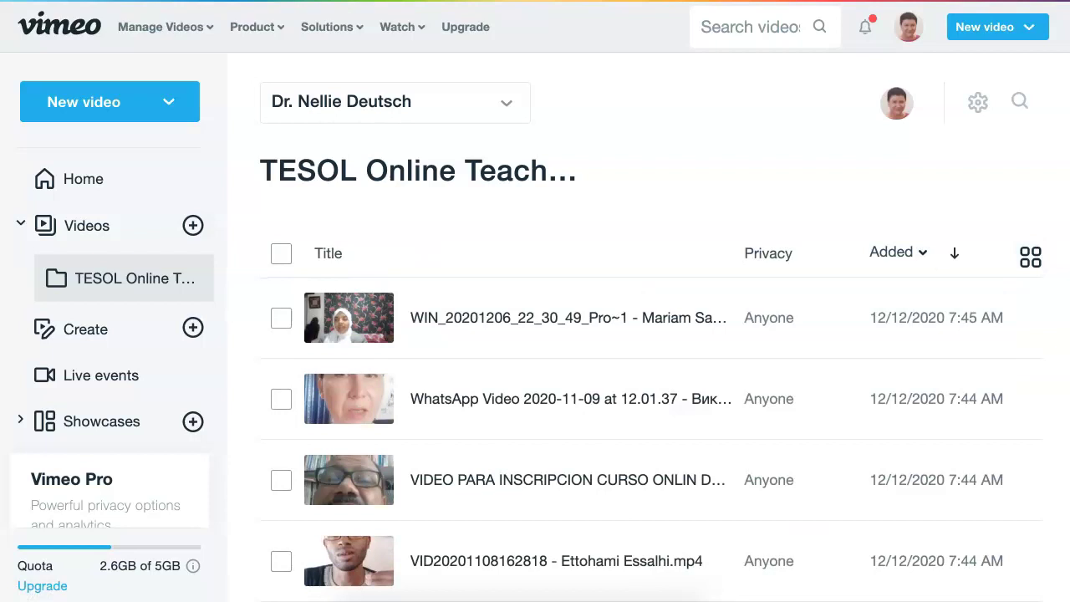
Select the 25 videos in the folder added on 12/12/2020 whose privacy is Anyone, skipping those already restricted to Only me.
mouse_move(903, 322)
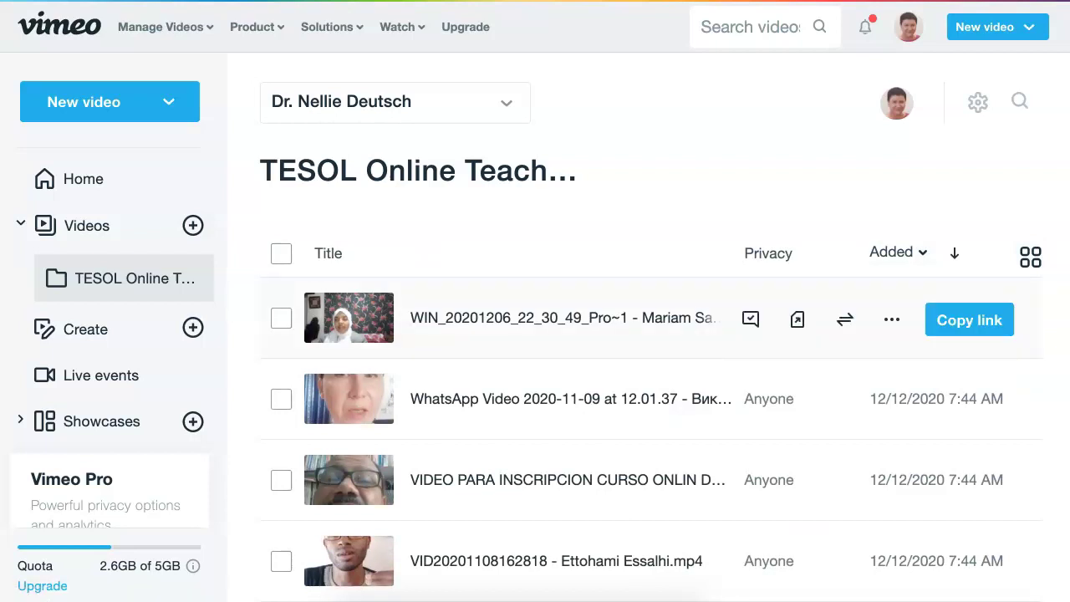
scroll(945, 481, "down", 5)
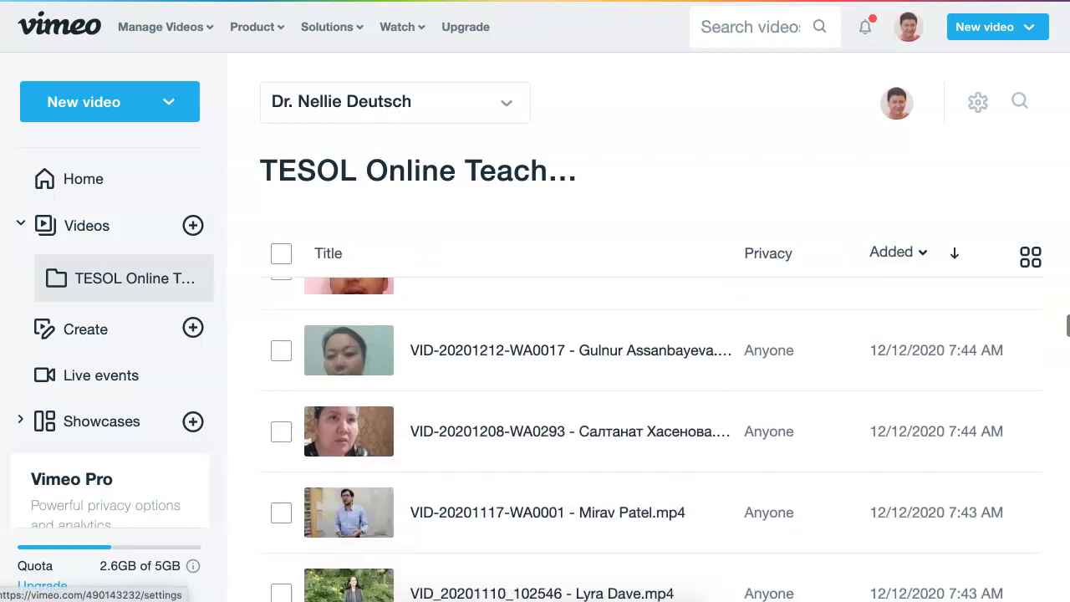
scroll(944, 502, "down", 10)
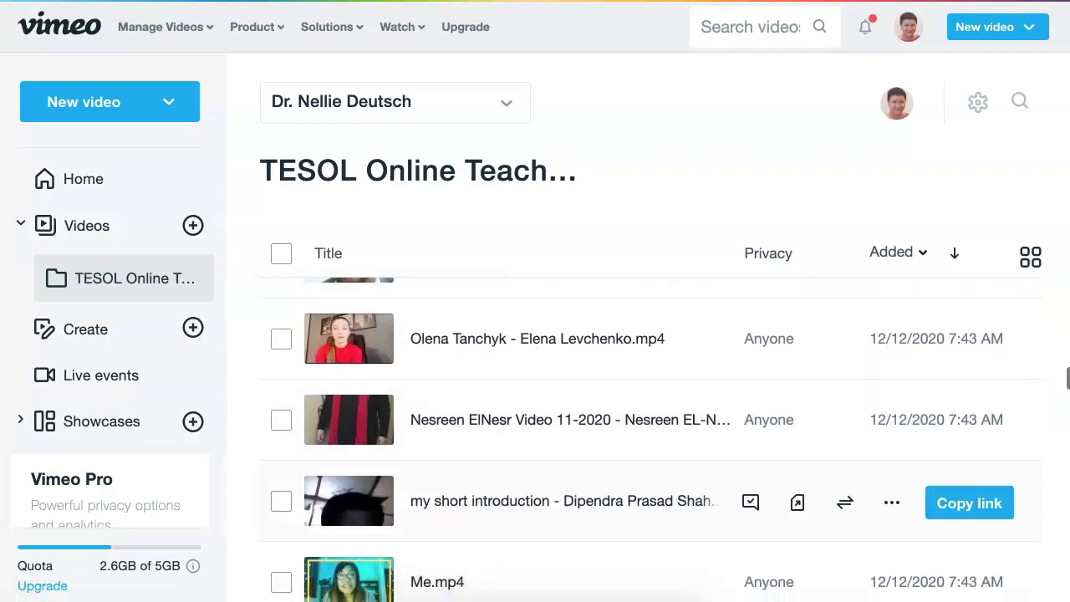
scroll(945, 443, "down", 7)
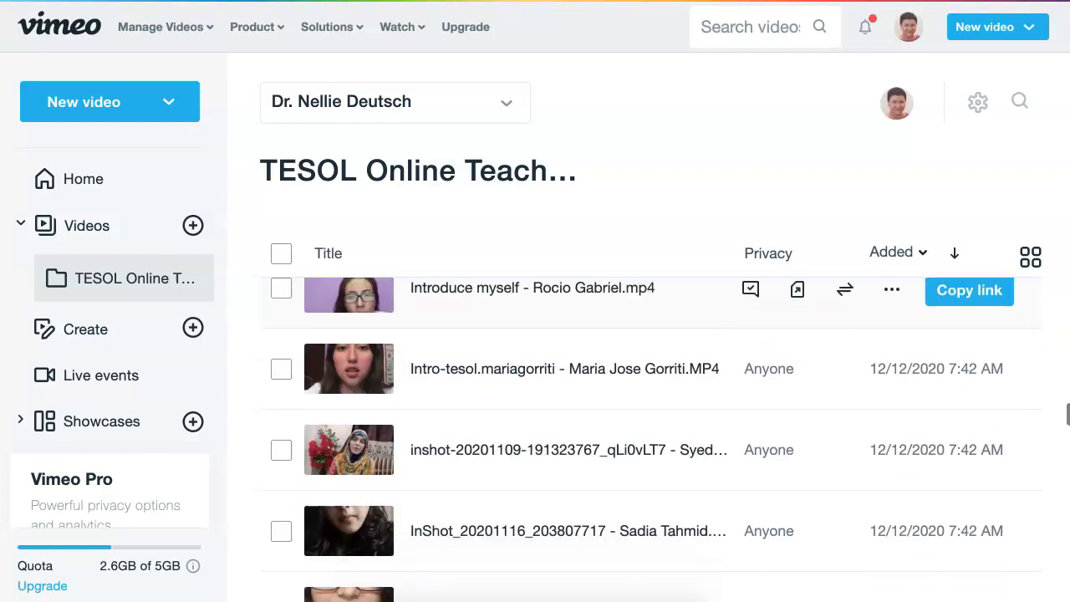
scroll(652, 440, "down", 7)
scroll(652, 439, "up", 4)
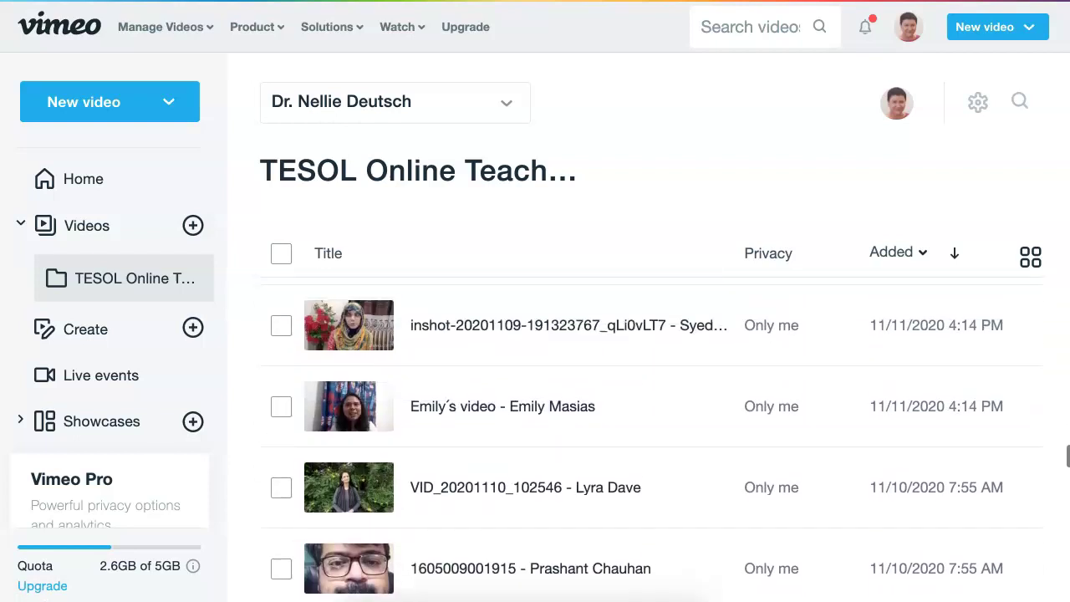
scroll(652, 493, "up", 2)
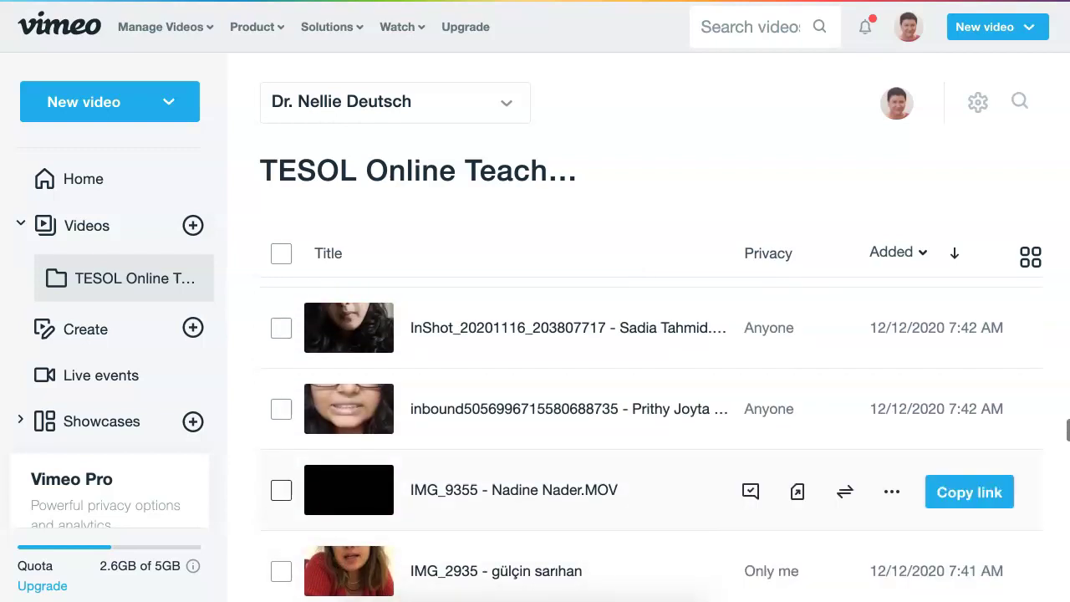
left_click(280, 490)
left_click(281, 409)
scroll(281, 370, "up", 2)
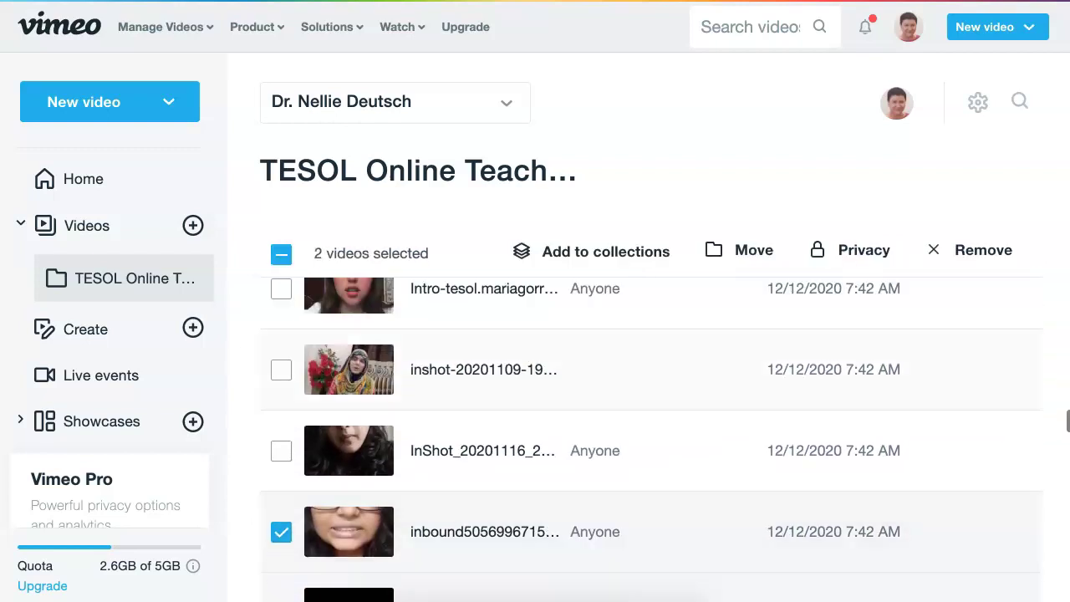
left_click(281, 370)
left_click(280, 451)
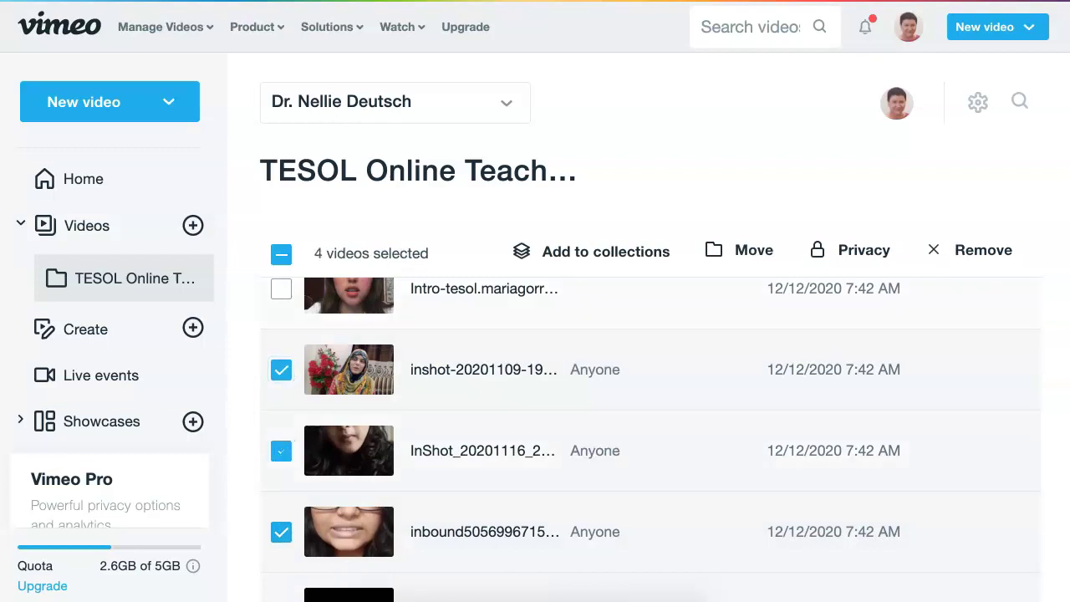
left_click(281, 289)
scroll(281, 289, "up", 2)
left_click(281, 323)
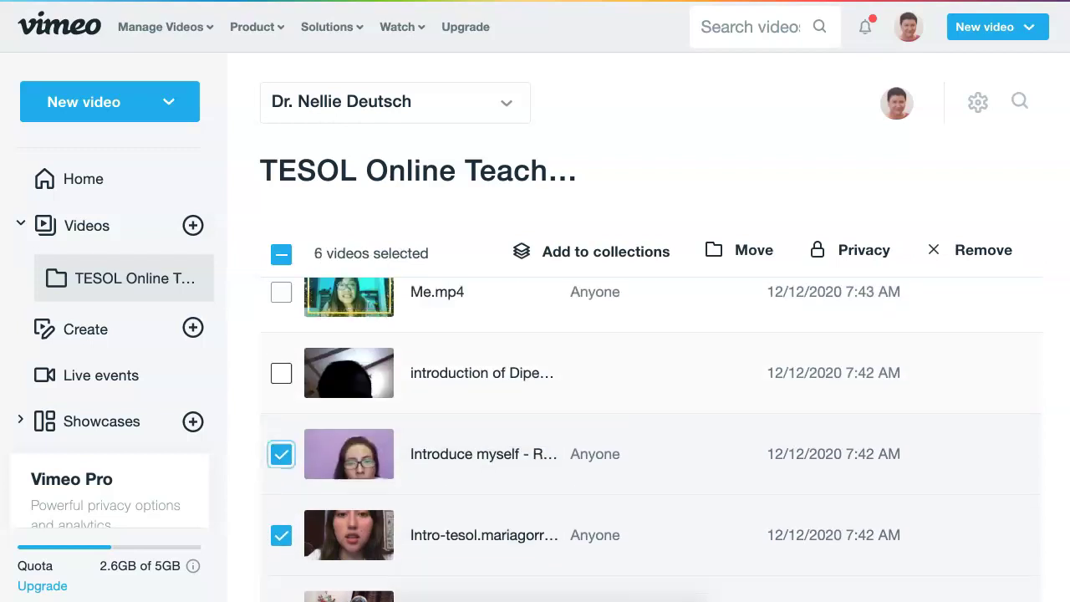
left_click(280, 383)
left_click(280, 301)
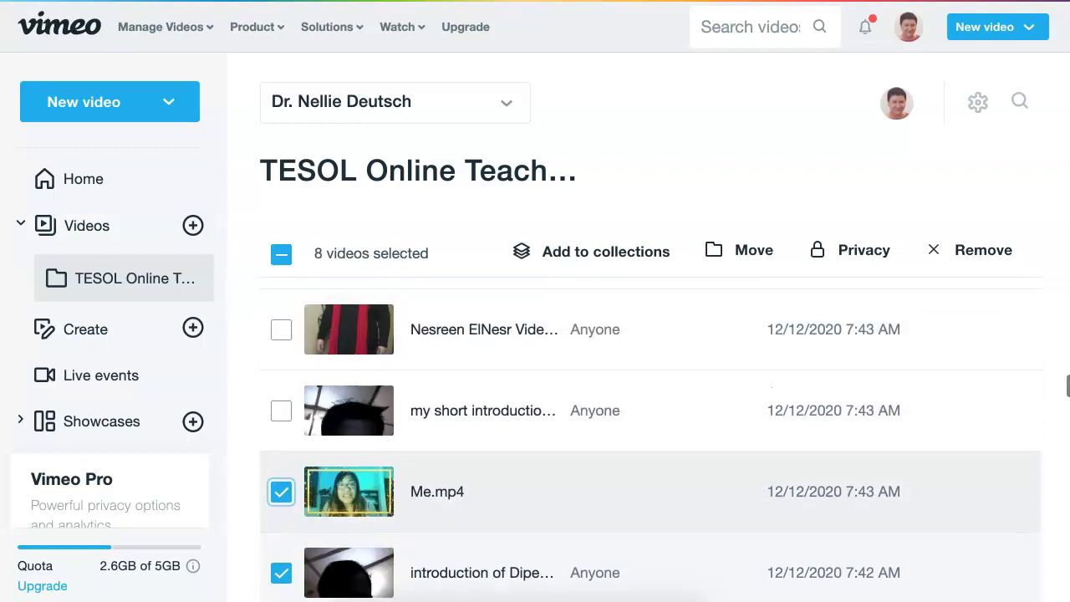
left_click(281, 410)
left_click(281, 330)
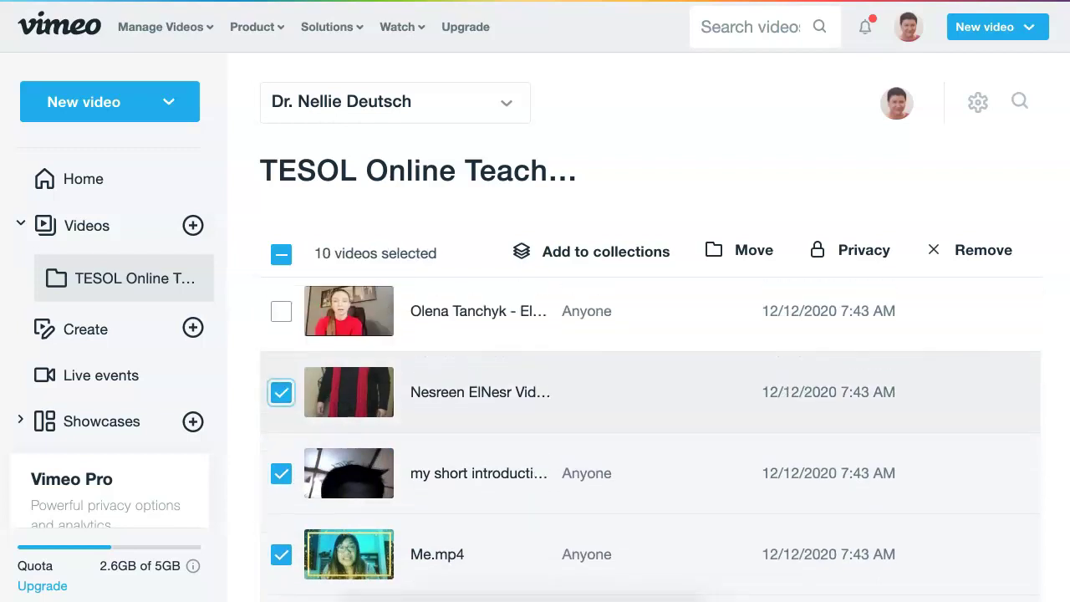
left_click(281, 405)
left_click(281, 323)
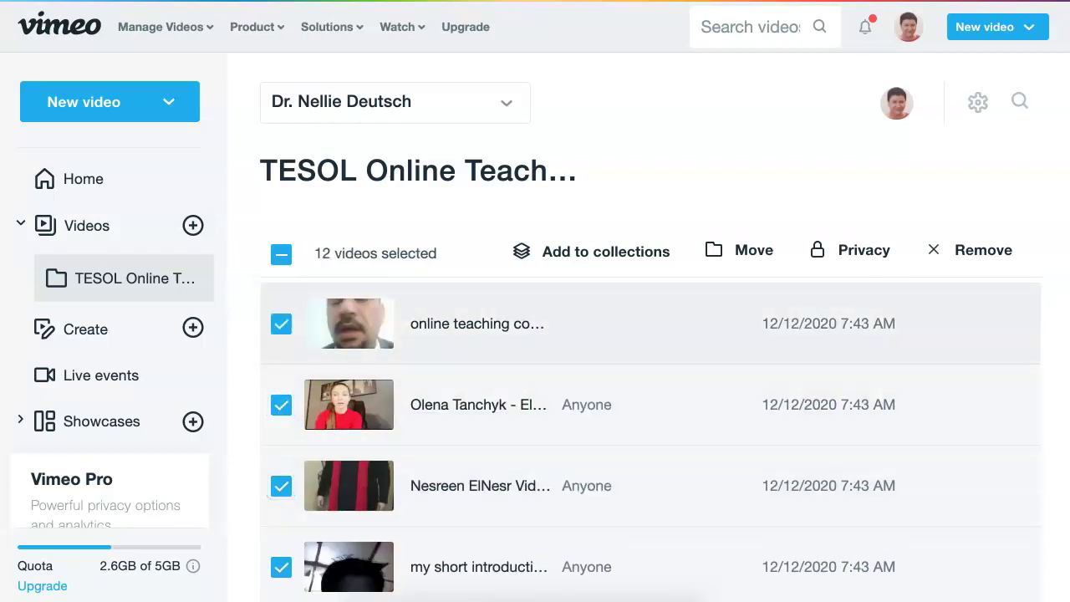
left_click(281, 375)
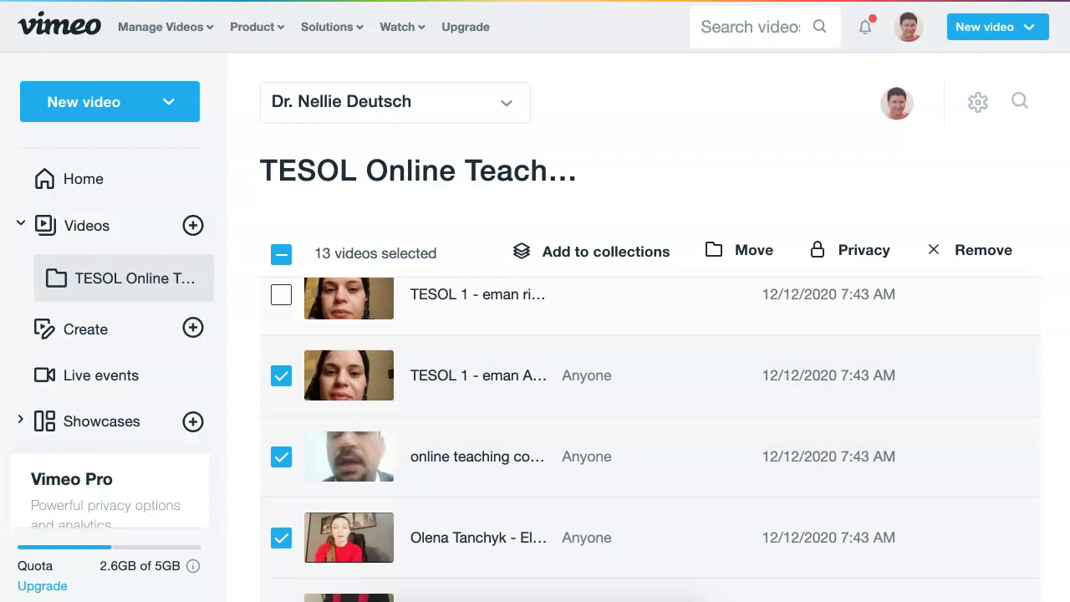
left_click(281, 294)
left_click(281, 329)
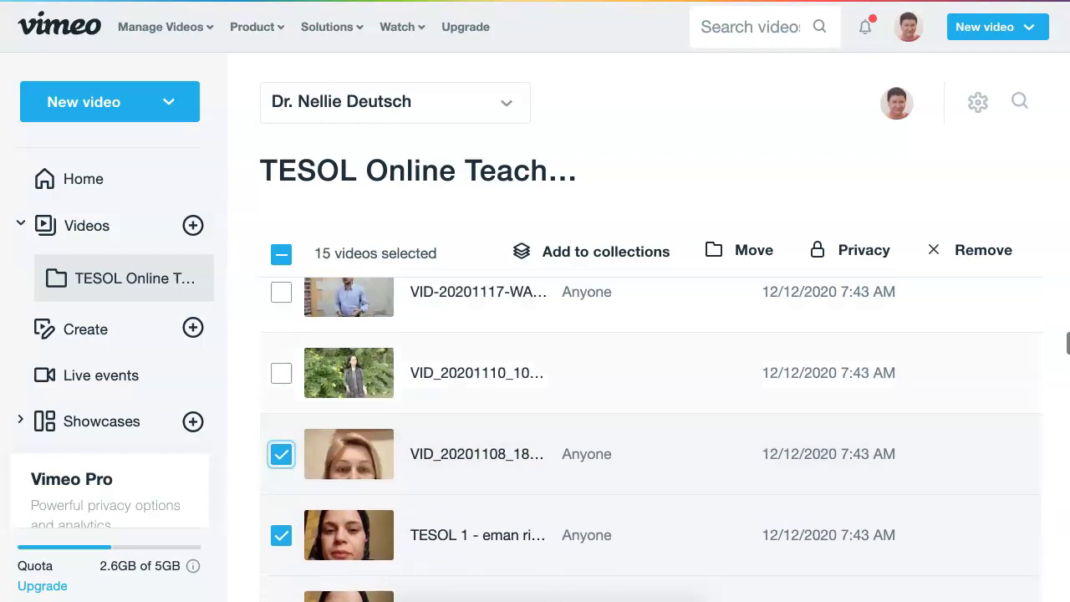
left_click(281, 373)
left_click(281, 292)
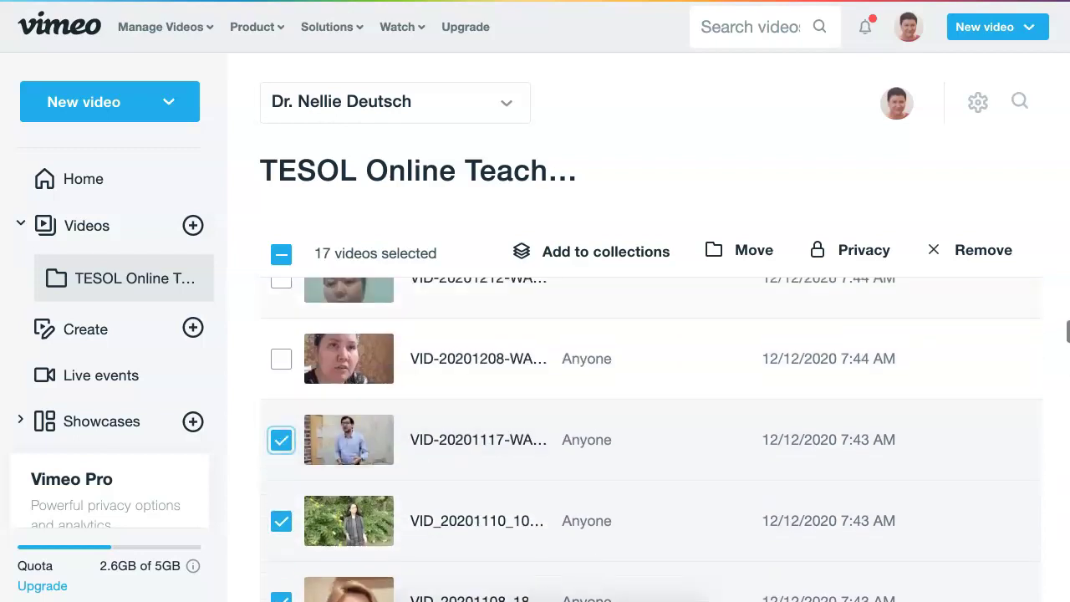
left_click(280, 359)
left_click(281, 282)
scroll(651, 439, "up", 2)
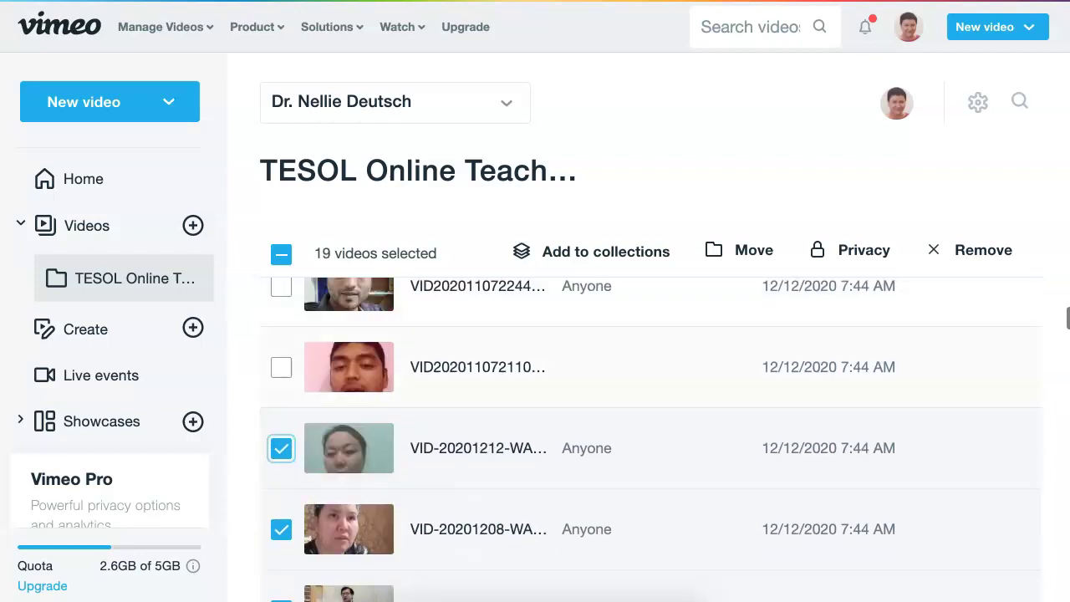
left_click(281, 367)
left_click(281, 286)
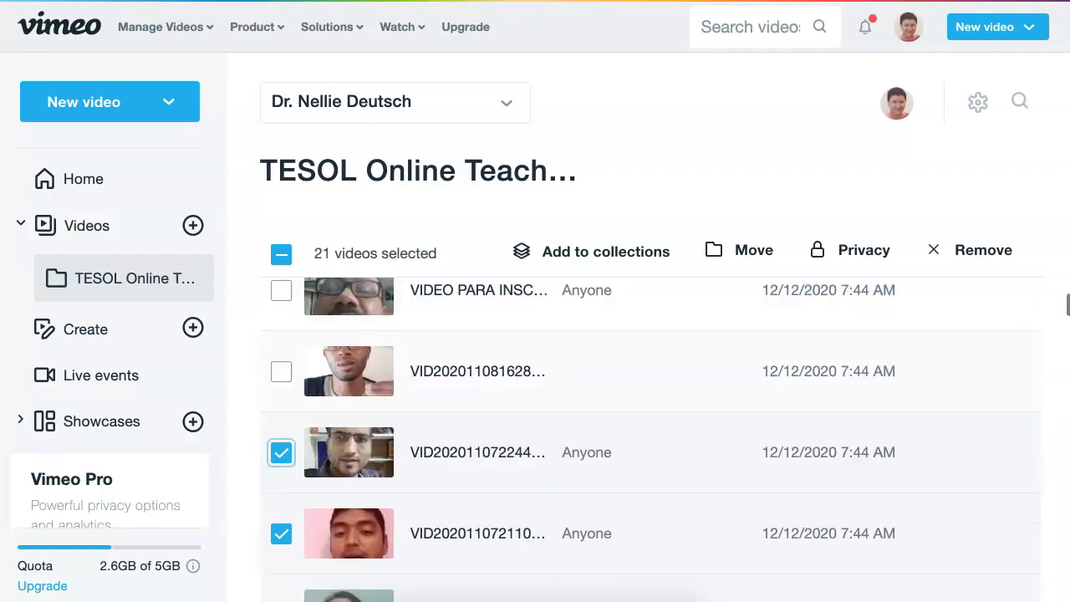
left_click(281, 370)
left_click(281, 290)
scroll(651, 439, "up", 2)
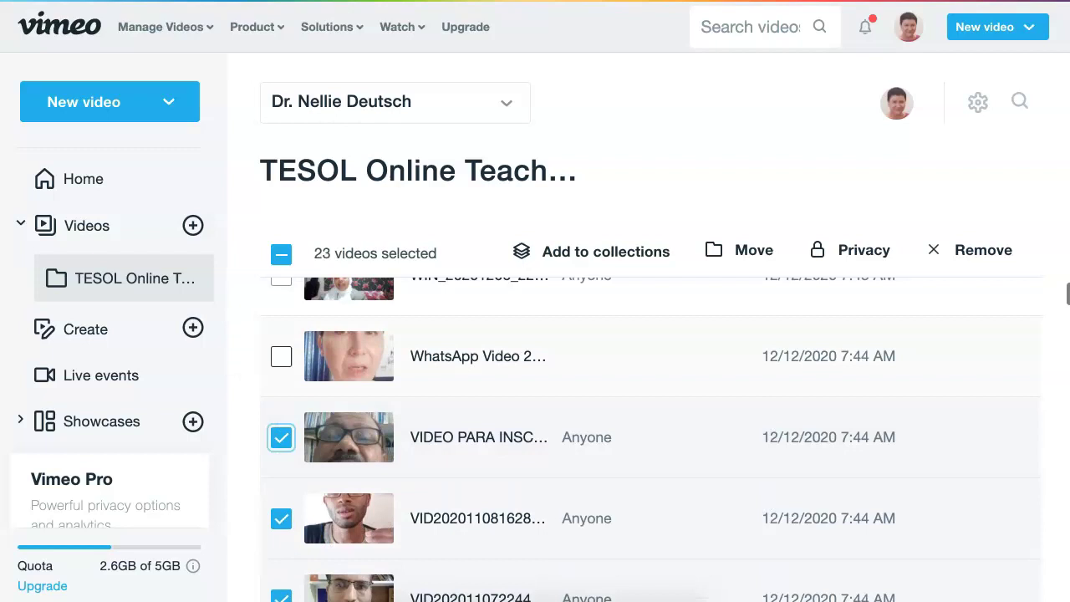
left_click(281, 357)
scroll(651, 439, "up", 1)
left_click(281, 318)
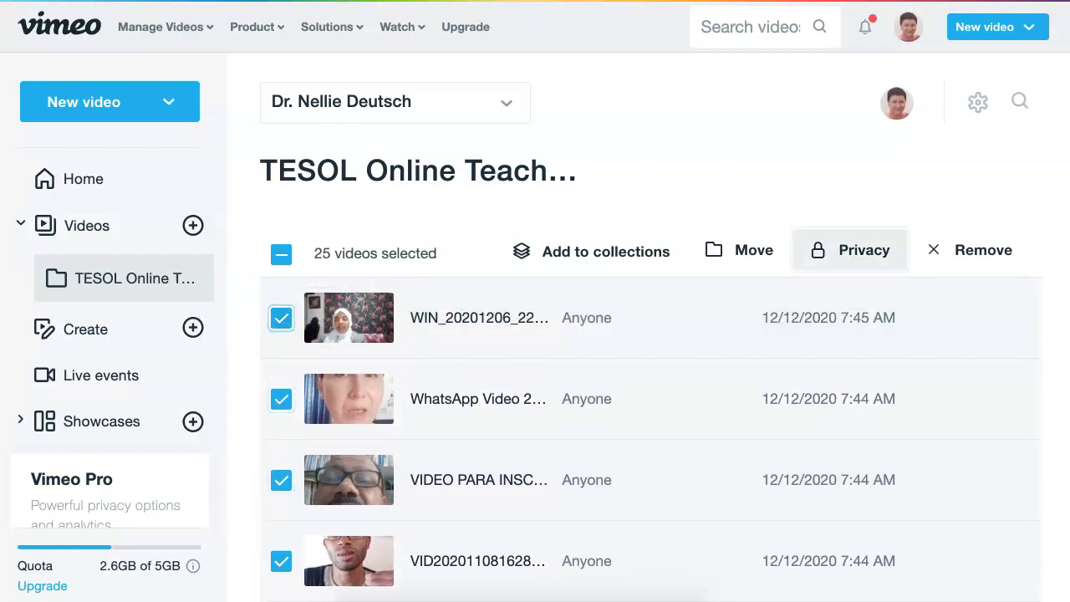
Set who can watch the 25 selected videos to Only me and save the privacy settings.
left_click(850, 250)
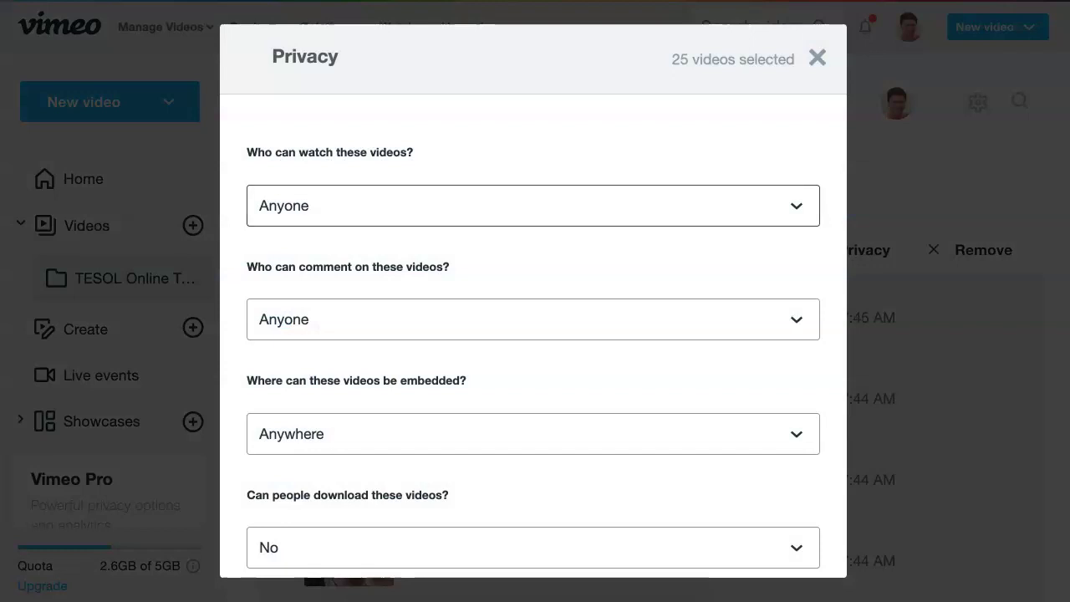
left_click(535, 206)
left_click(281, 226)
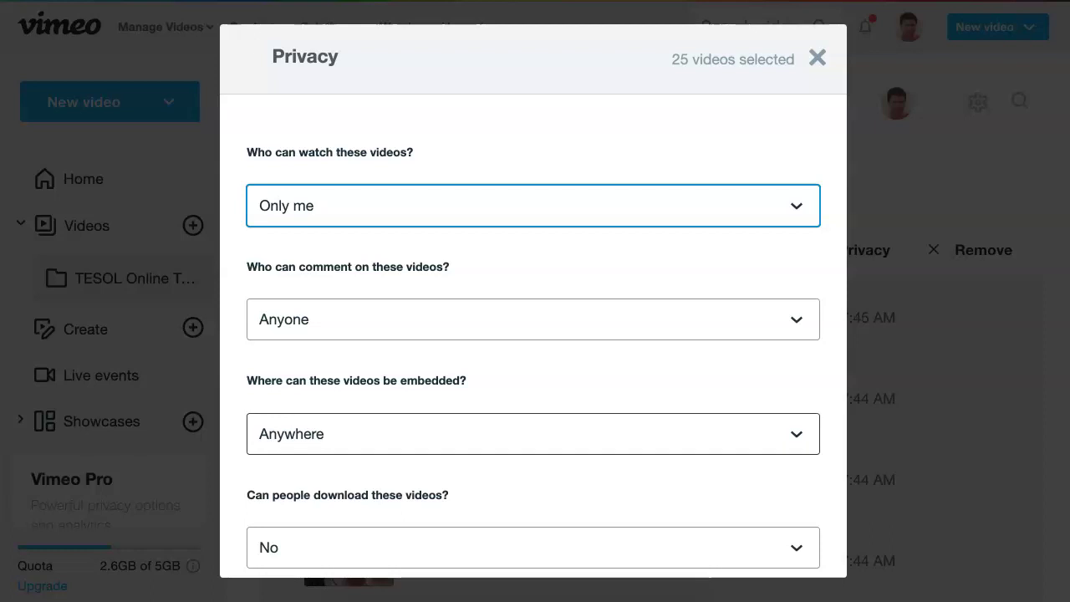
scroll(533, 418, "down", 3)
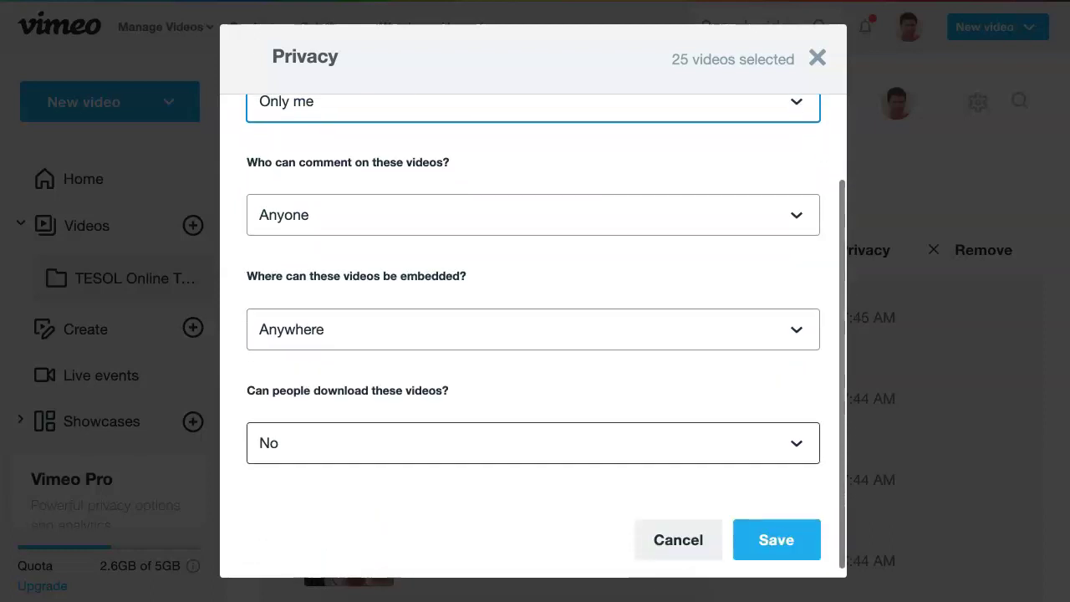
scroll(533, 418, "down", 1)
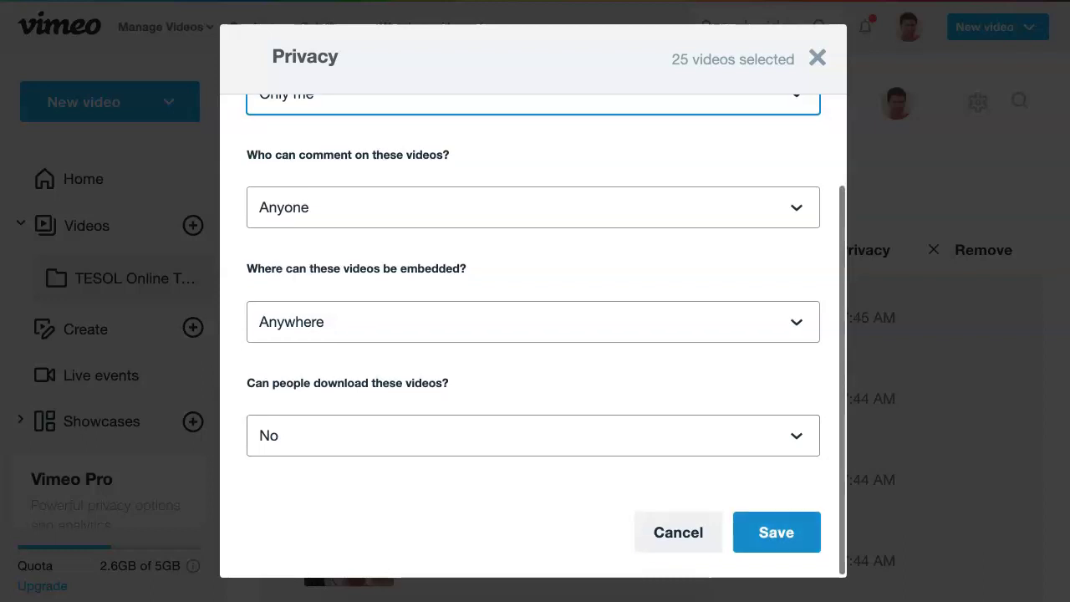
left_click(776, 539)
left_click(776, 537)
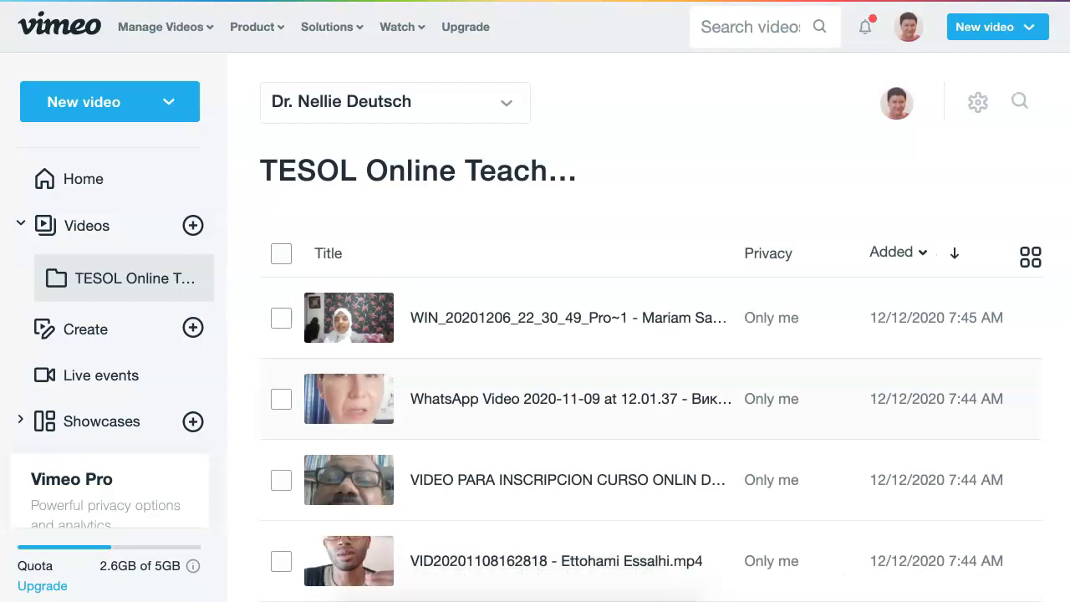
Check the privacy column for the updated videos and keep the folder sorted by date added.
mouse_move(844, 401)
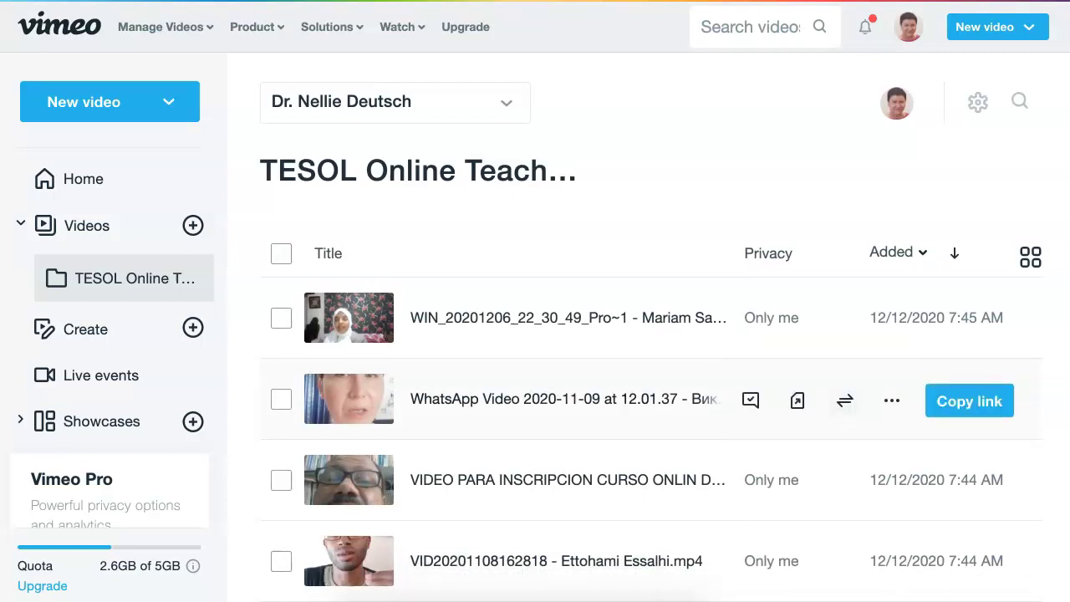
scroll(651, 438, "down", 2)
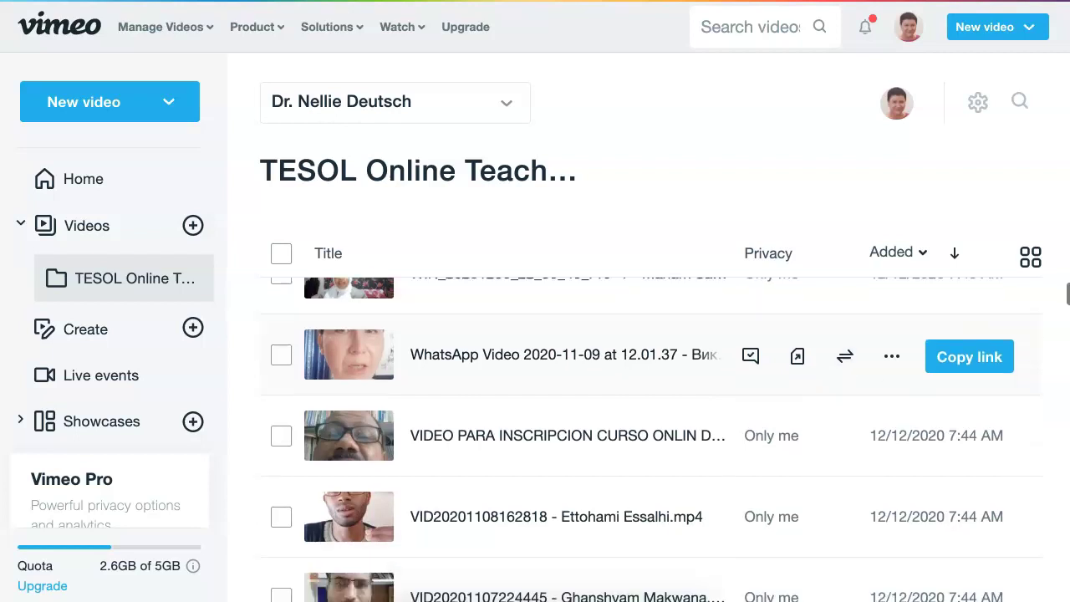
scroll(651, 439, "up", 2)
scroll(652, 402, "down", 1)
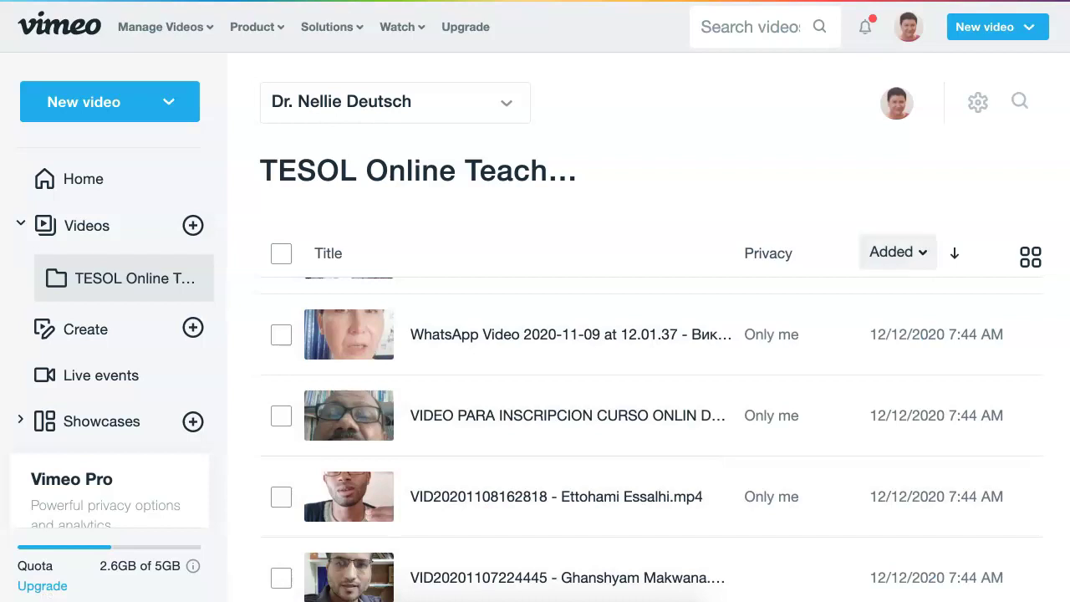
left_click(897, 251)
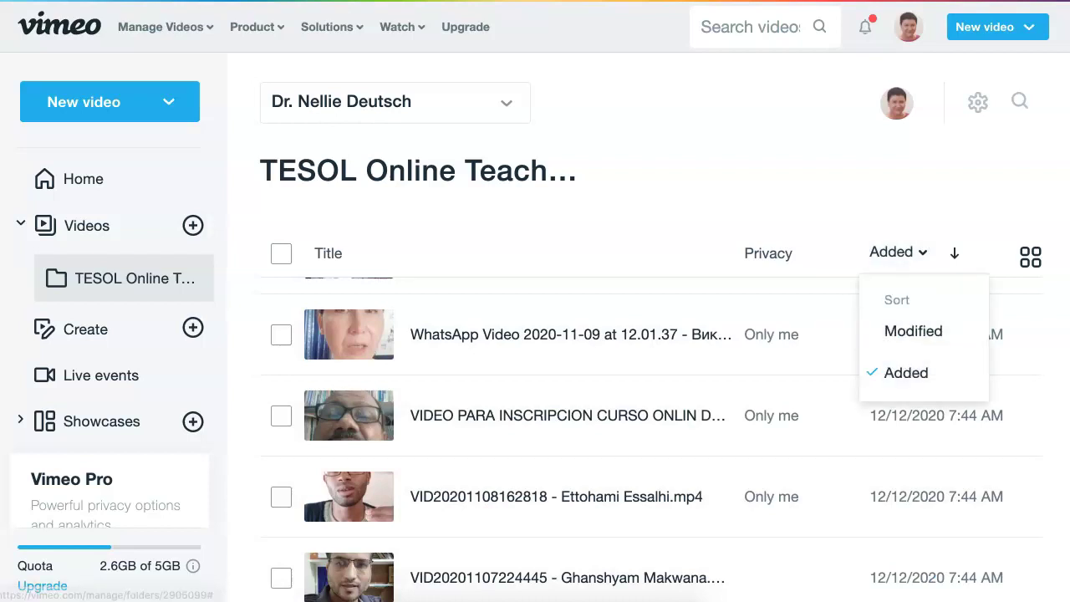
left_click(906, 372)
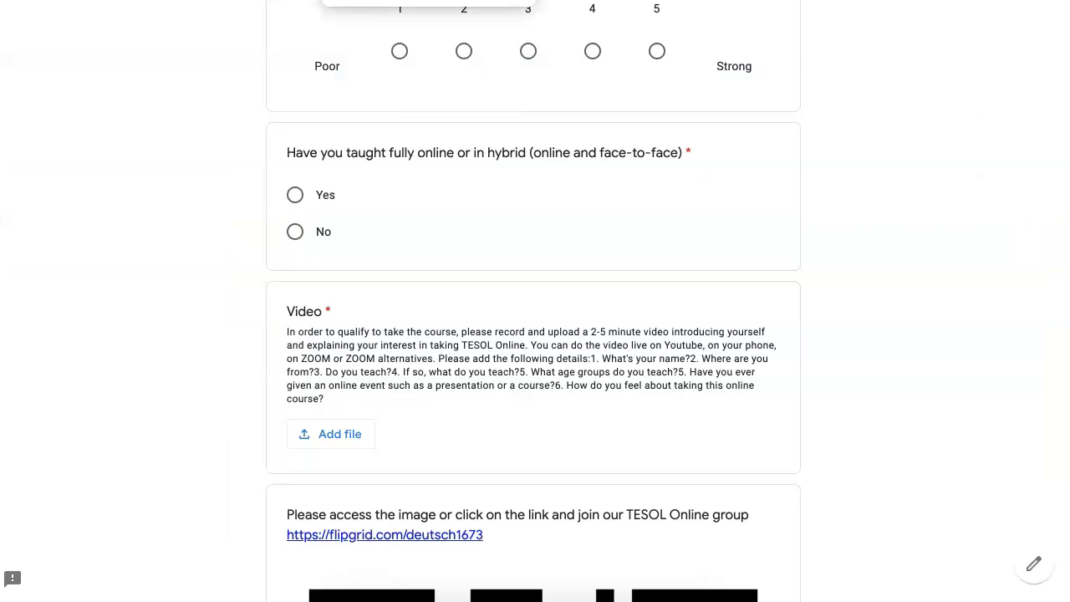
Review the course description and video requirements in the TESOL Online Free Online Course application form.
scroll(535, 301, "up", 5)
scroll(535, 301, "up", 15)
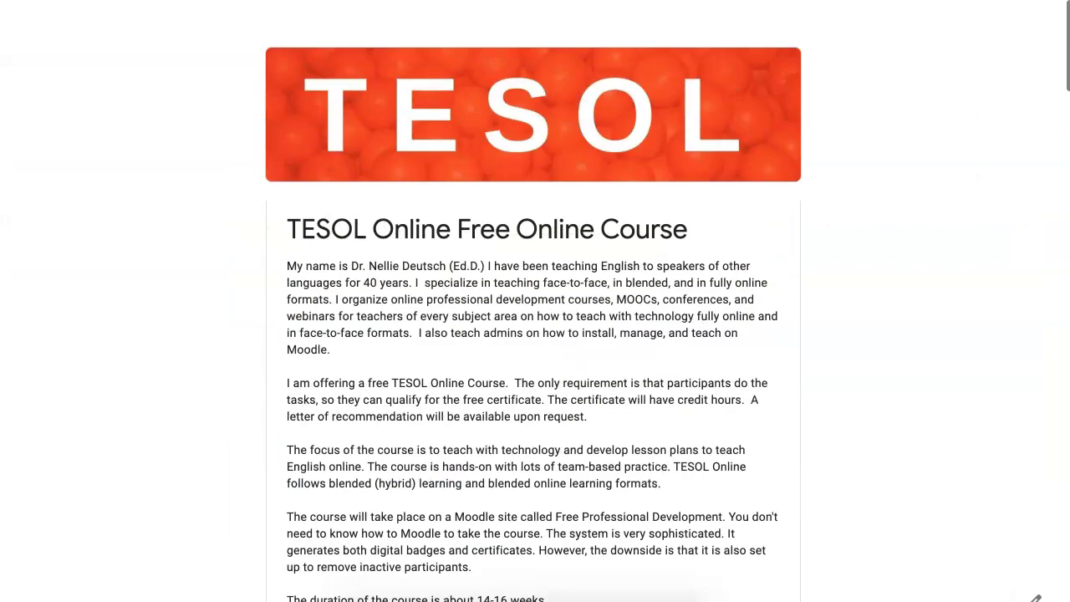
scroll(535, 301, "down", 1)
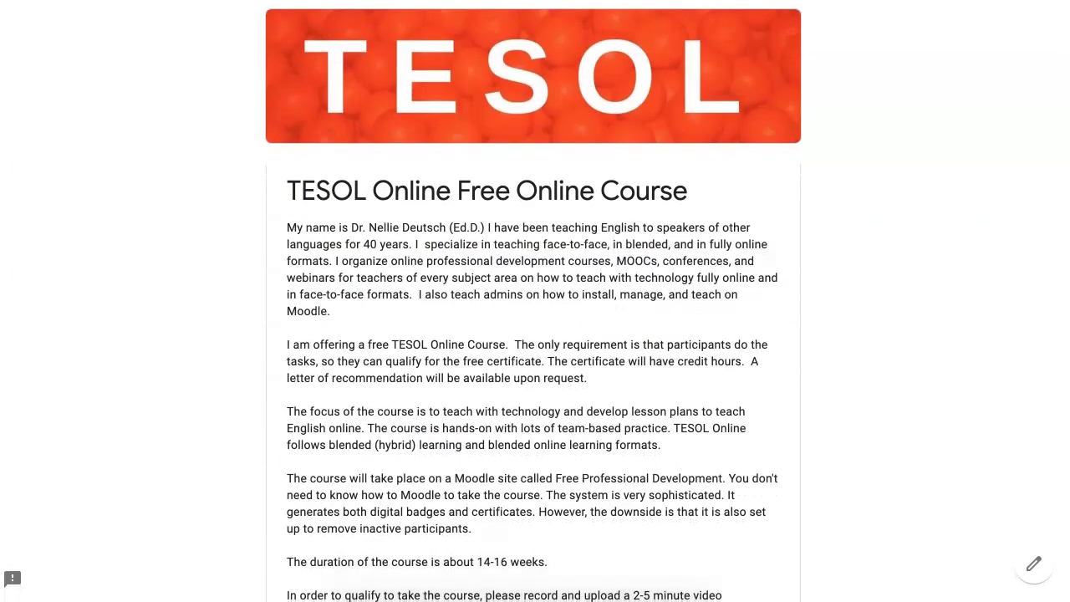
scroll(535, 301, "down", 3)
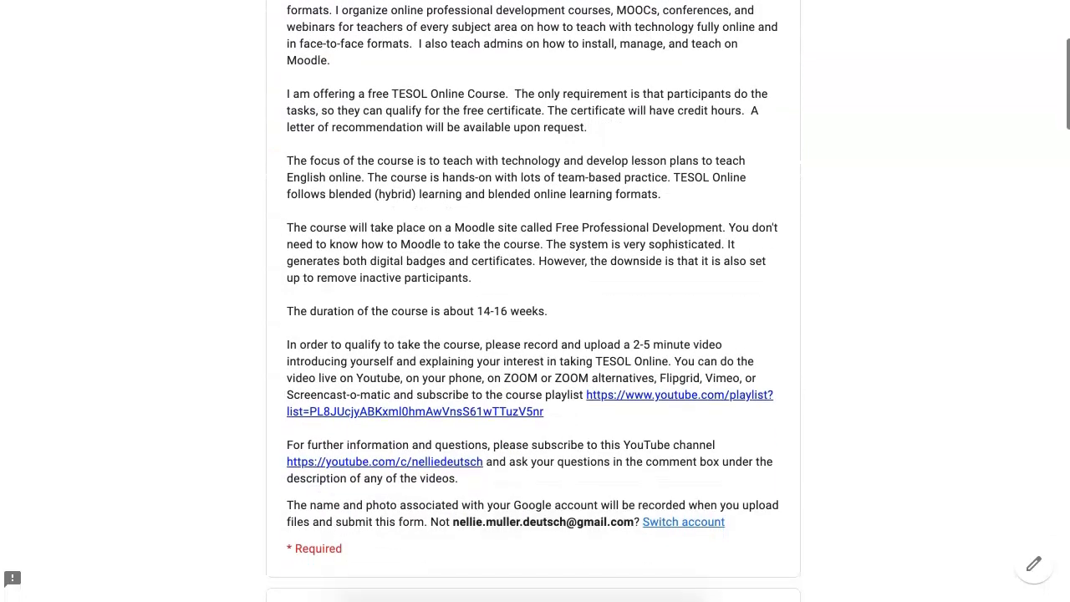
scroll(535, 301, "up", 3)
scroll(535, 301, "down", 1)
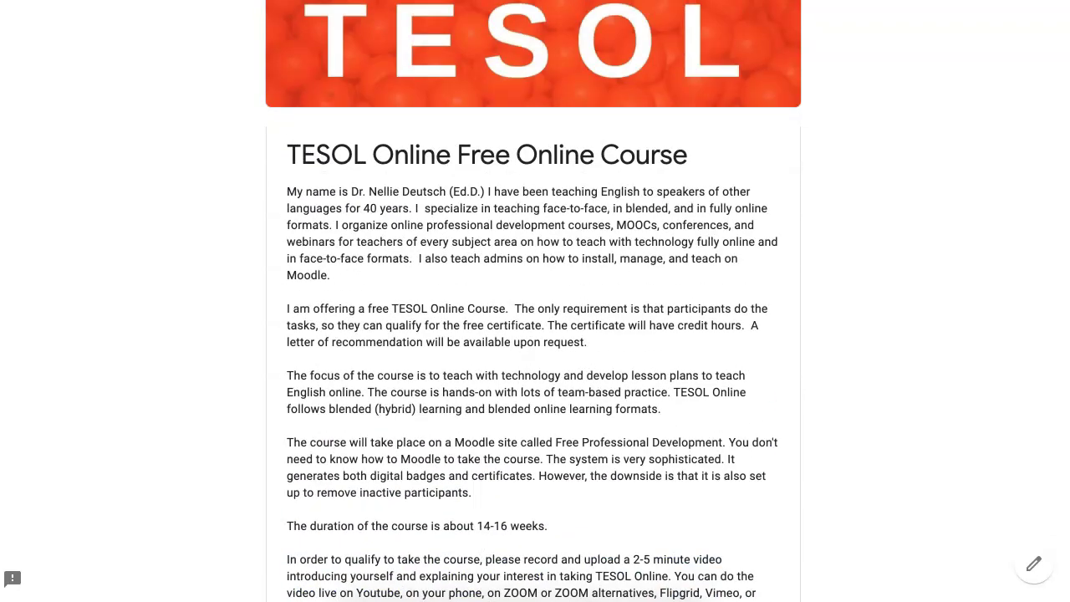